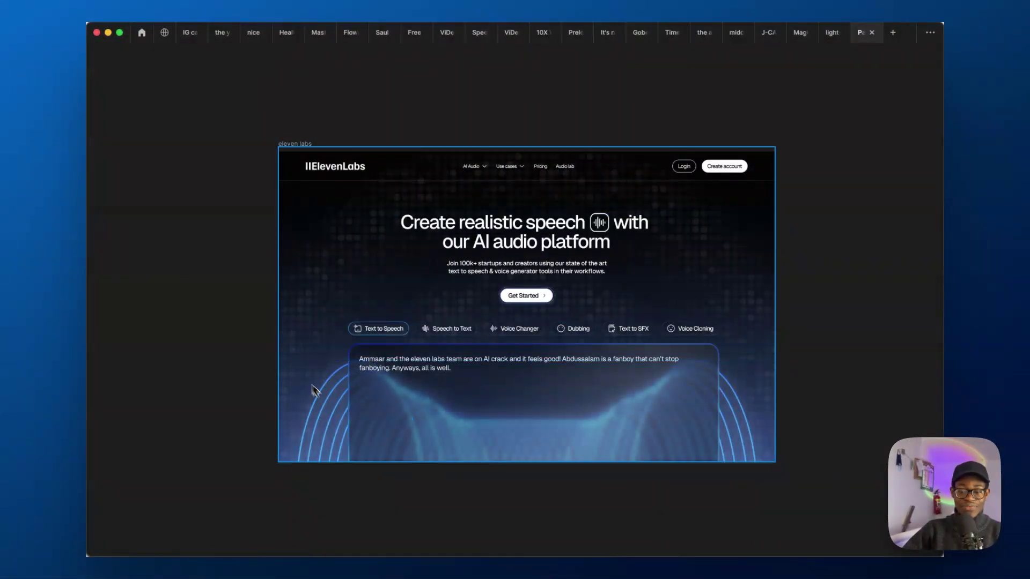
Examine the eleven labs hero design and its dotted background pattern up close.
{"action": "scroll", "coordinate": [311, 344], "scroll_direction": "up", "scroll_amount": 5}
{"action": "scroll", "coordinate": [534, 234], "scroll_direction": "down", "scroll_amount": 5}
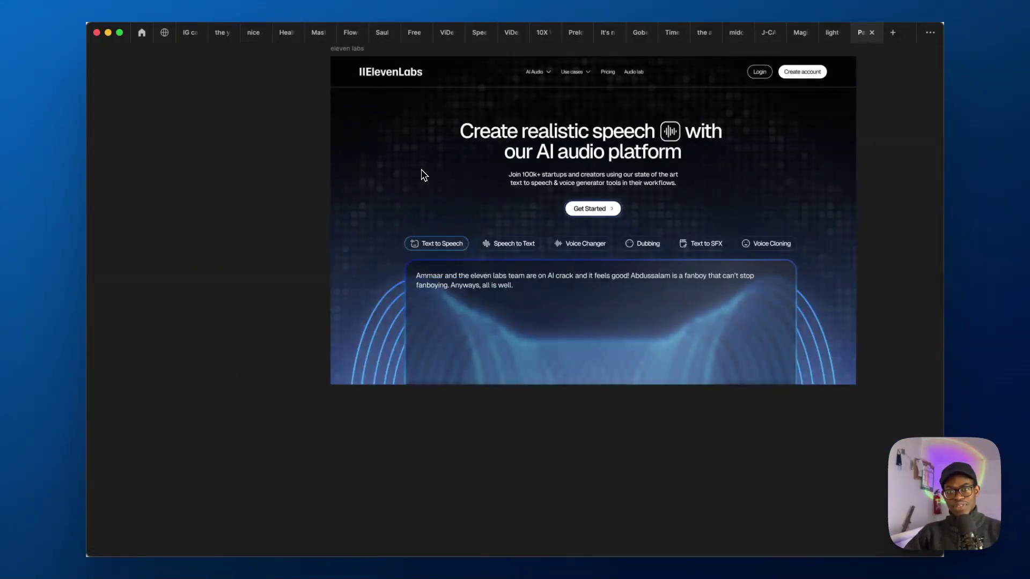
{"action": "scroll", "coordinate": [448, 299], "scroll_direction": "up", "scroll_amount": 1}
{"action": "key", "text": "ctrl+Left"}
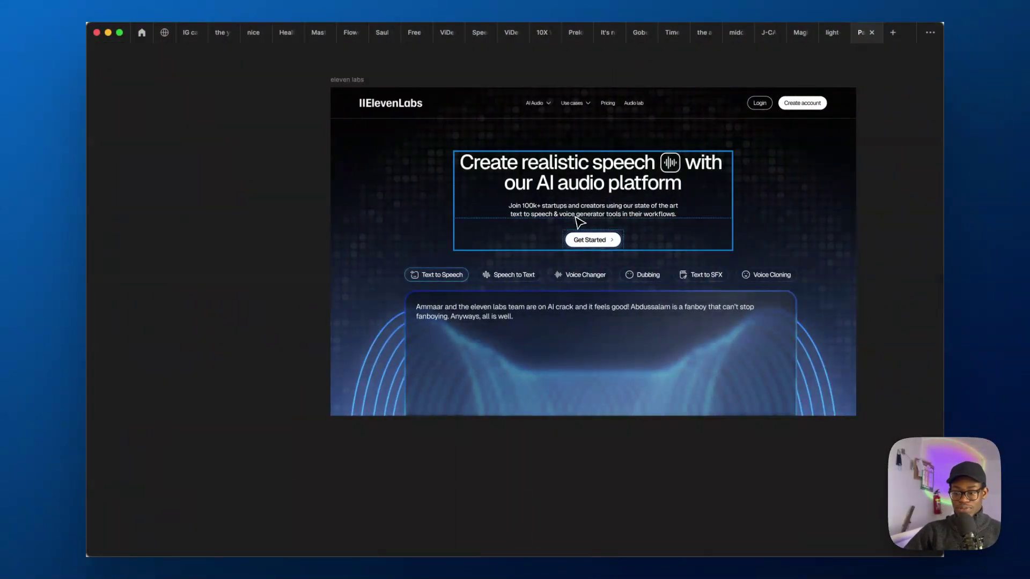
{"action": "scroll", "coordinate": [591, 263], "scroll_direction": "down", "scroll_amount": 2}
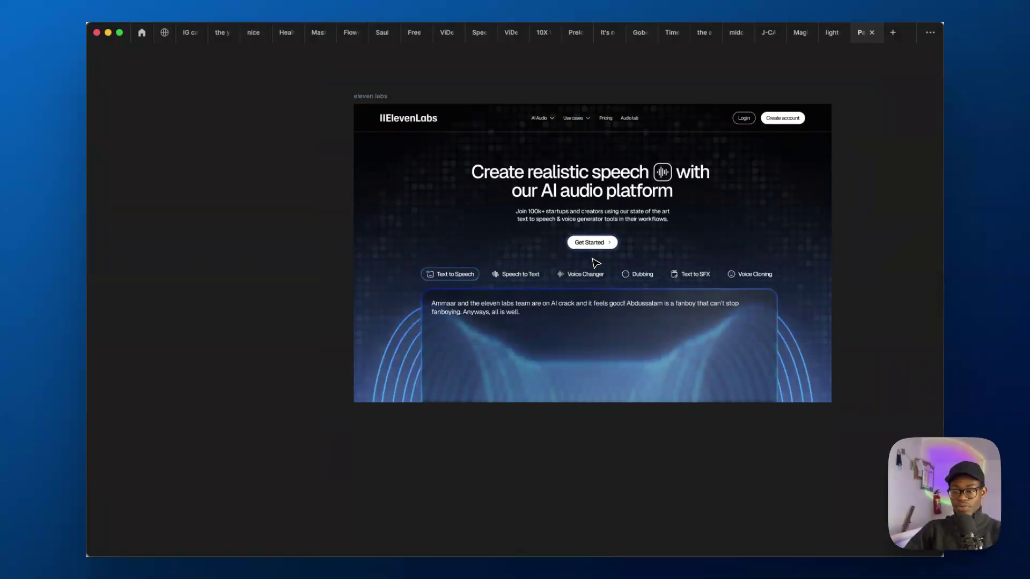
{"action": "left_click_drag", "start_coordinate": [596, 265], "coordinate": [417, 272]}
{"action": "scroll", "coordinate": [545, 263], "scroll_direction": "up", "scroll_amount": 5}
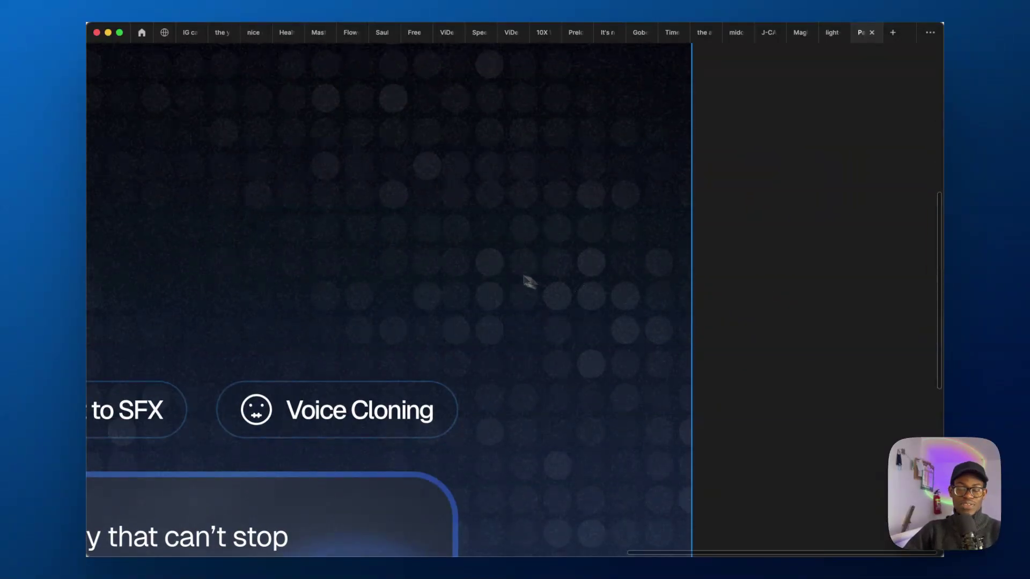
{"action": "scroll", "coordinate": [529, 281], "scroll_direction": "down", "scroll_amount": 5}
Restore the hidden interface and draw a circle below the eleven labs frame, resized to 36 × 36.
{"action": "key", "text": "super+backslash"}
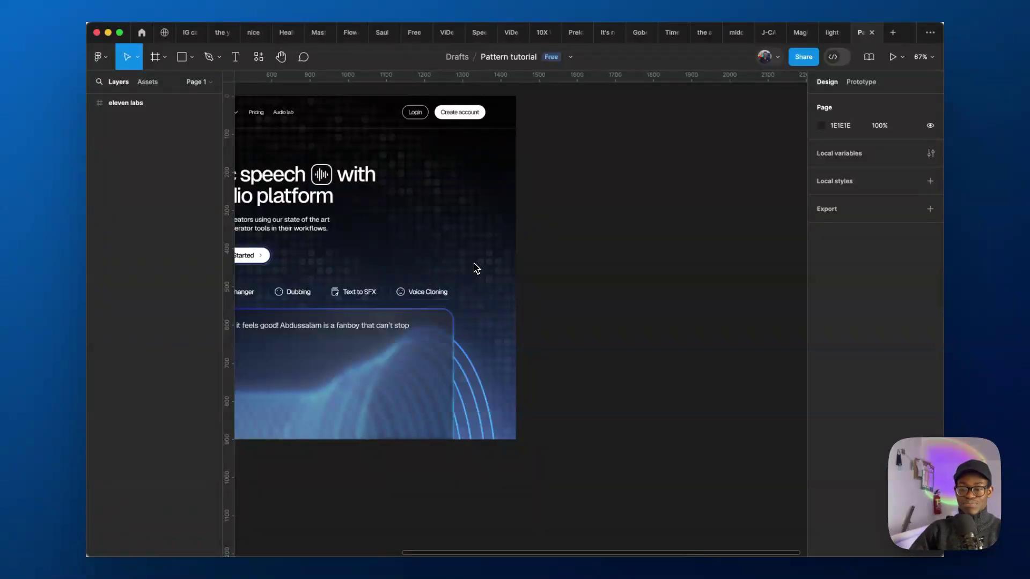
{"action": "scroll", "coordinate": [553, 228], "scroll_direction": "down", "scroll_amount": 5}
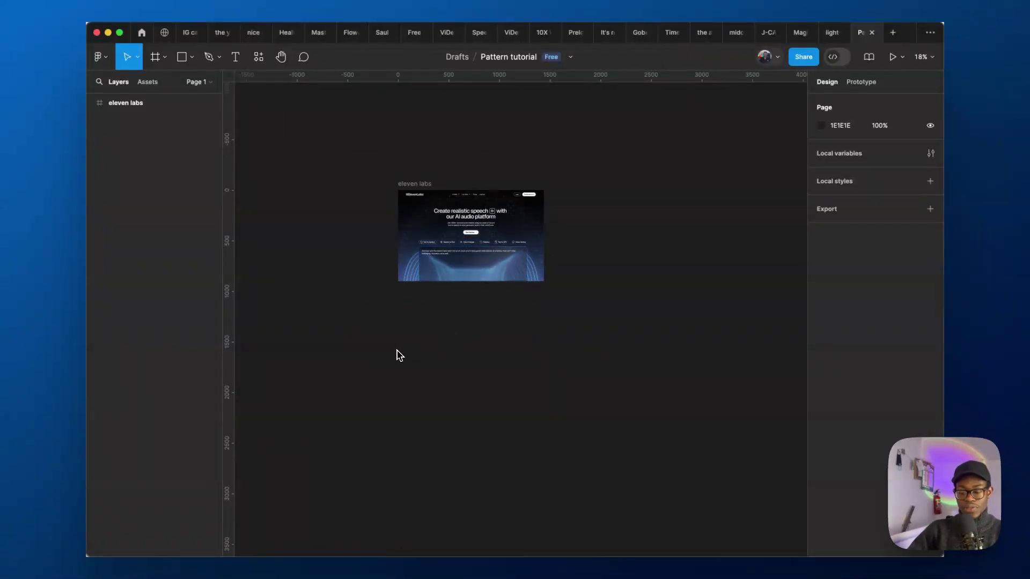
{"action": "scroll", "coordinate": [397, 365], "scroll_direction": "up", "scroll_amount": 3}
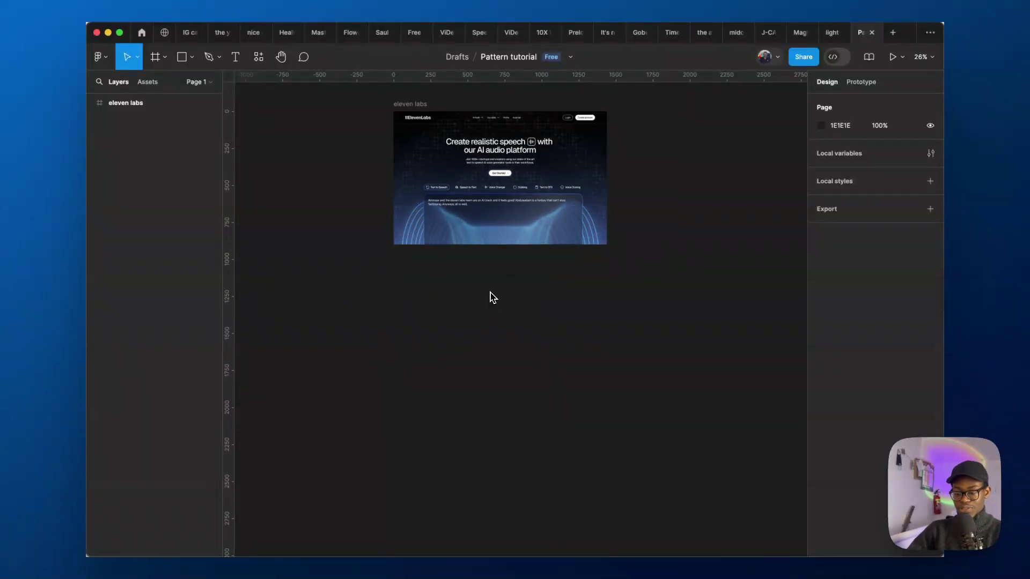
{"action": "key", "text": "o"}
{"action": "scroll", "coordinate": [455, 294], "scroll_direction": "up", "scroll_amount": 3}
{"action": "left_click_drag", "start_coordinate": [445, 282], "coordinate": [454, 292]}
{"action": "scroll", "coordinate": [453, 291], "scroll_direction": "up", "scroll_amount": 10}
{"action": "scroll", "coordinate": [472, 292], "scroll_direction": "down", "scroll_amount": 3}
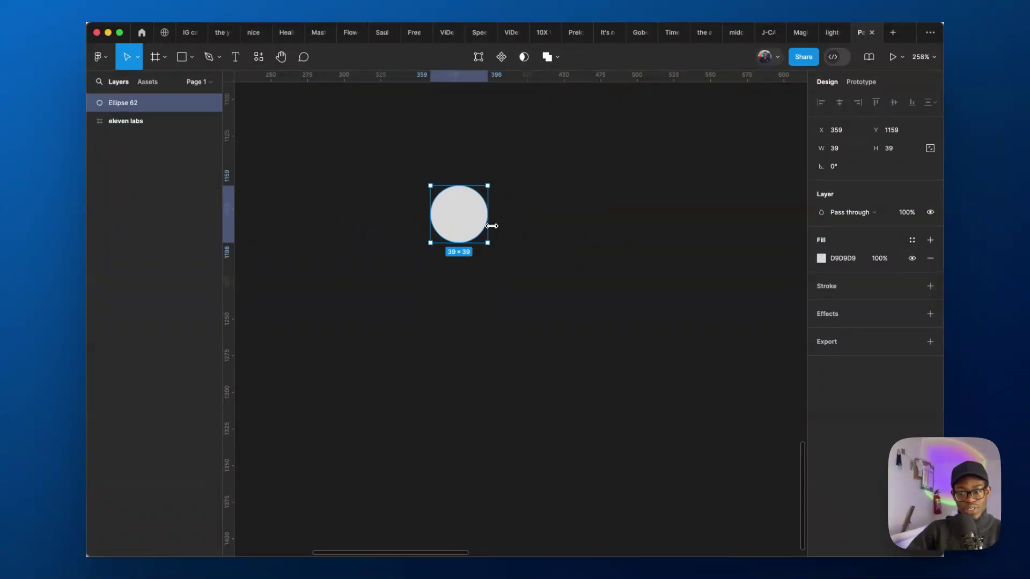
{"action": "left_click_drag", "start_coordinate": [492, 226], "coordinate": [485, 221]}
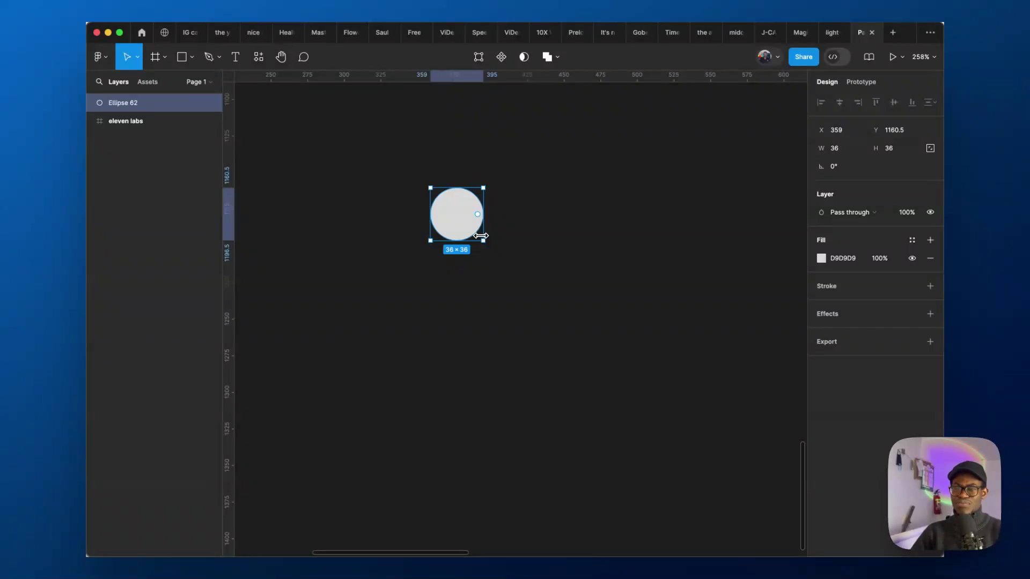
{"action": "scroll", "coordinate": [480, 236], "scroll_direction": "down", "scroll_amount": 5}
{"action": "left_click", "coordinate": [395, 202]}
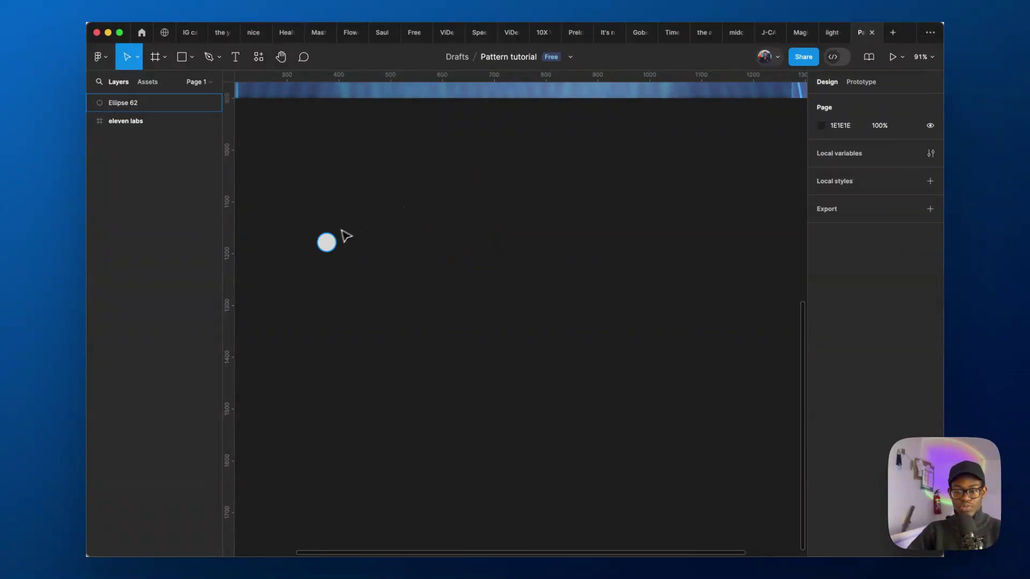
Duplicate the circle sideways at 8 px gaps to make a row of 16 circles.
{"action": "left_click", "coordinate": [327, 241]}
{"action": "left_click_drag", "start_coordinate": [326, 241], "coordinate": [351, 240]}
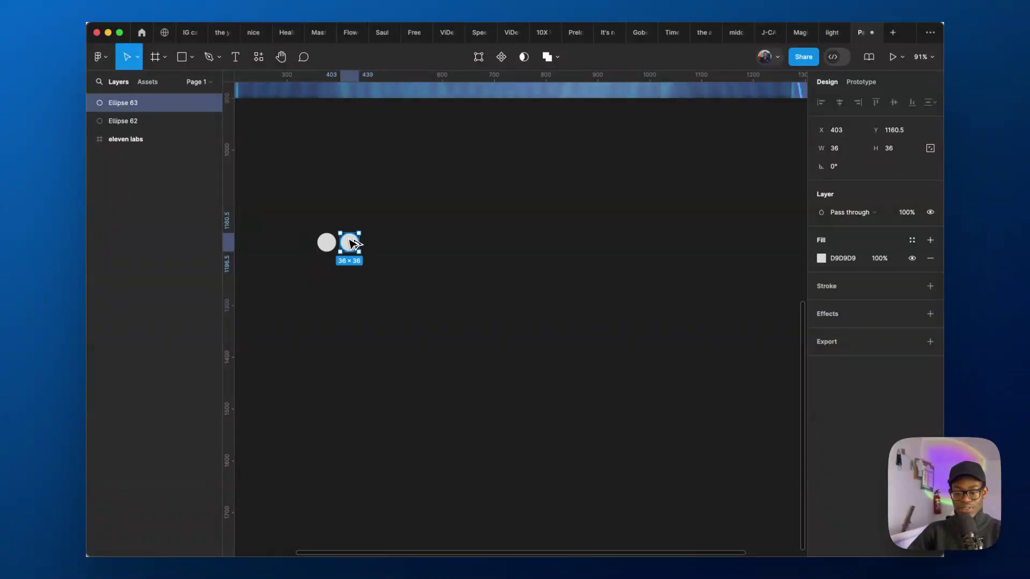
{"action": "key", "text": "super+d"}
{"action": "key", "text": "super+d"}
{"action": "key", "text": "super+d"}
{"action": "key", "text": "super+d"}
{"action": "key", "text": "super+d"}
{"action": "key", "text": "super+d"}
{"action": "key", "text": "super+d"}
{"action": "key", "text": "super+d"}
{"action": "key", "text": "super+d"}
{"action": "key", "text": "super+d"}
{"action": "key", "text": "super+d"}
{"action": "key", "text": "super+d"}
{"action": "key", "text": "super+d"}
{"action": "key", "text": "super+d"}
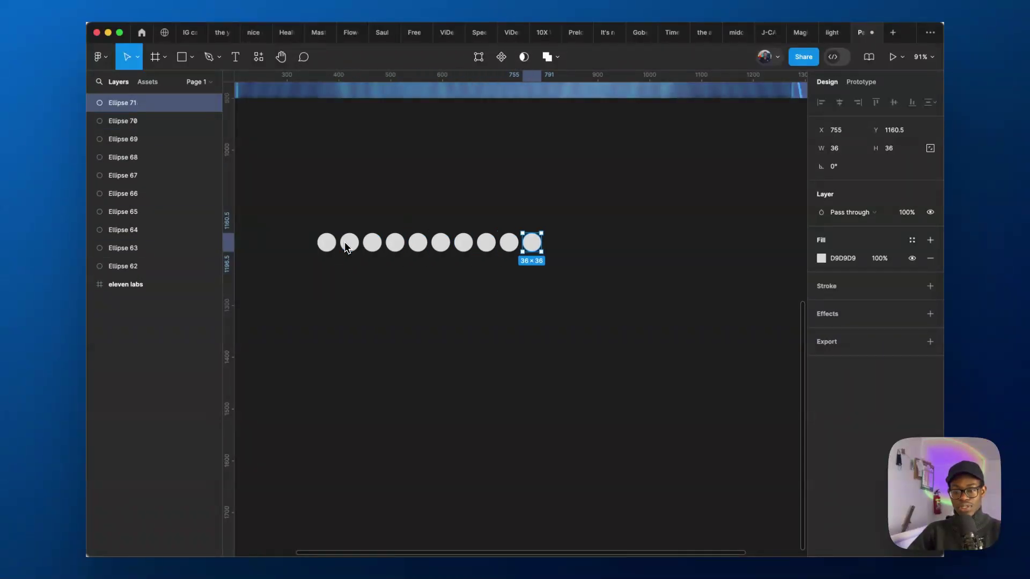
Duplicate the whole row of circles downward at even spacing to build a grid of 16 rows.
{"action": "left_click_drag", "start_coordinate": [301, 218], "coordinate": [682, 284]}
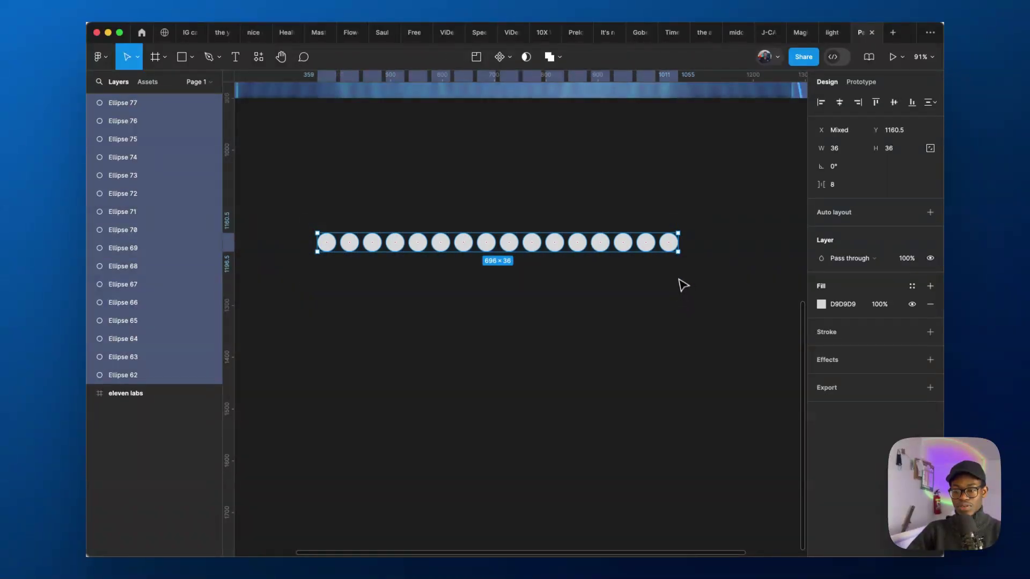
{"action": "left_click_drag", "start_coordinate": [650, 251], "coordinate": [654, 272]}
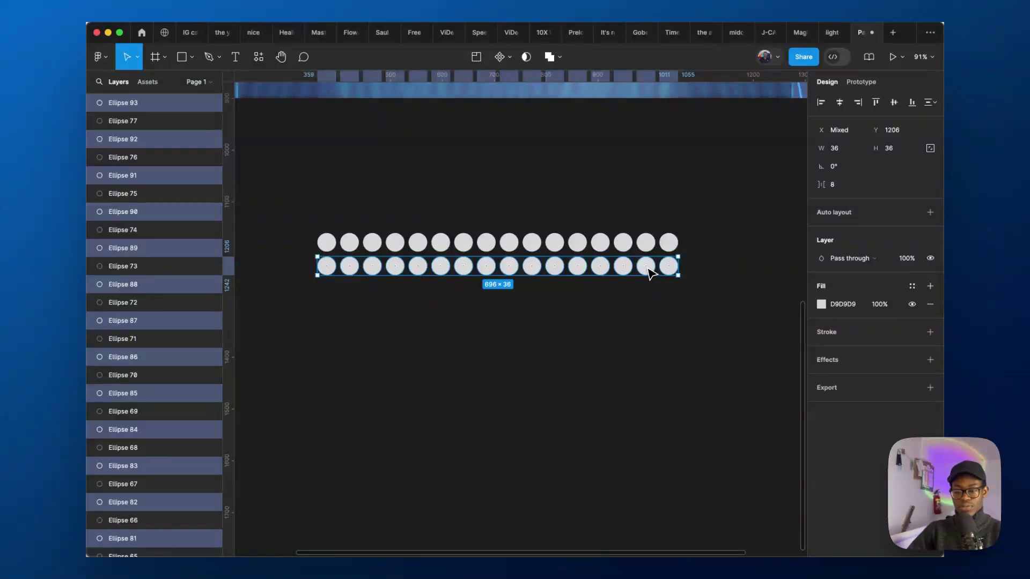
{"action": "key", "text": "super+d"}
{"action": "key", "text": "super+d"}
{"action": "key", "text": "super+d"}
{"action": "key", "text": "super+d"}
{"action": "key", "text": "super+d"}
{"action": "key", "text": "super+d"}
{"action": "key", "text": "super+d"}
{"action": "key", "text": "super+d"}
{"action": "key", "text": "super+d"}
{"action": "key", "text": "super+d"}
{"action": "key", "text": "super+d"}
{"action": "key", "text": "super+d"}
{"action": "key", "text": "super+d"}
{"action": "key", "text": "super+d"}
{"action": "key", "text": "super+d"}
{"action": "scroll", "coordinate": [604, 266], "scroll_direction": "down", "scroll_amount": 5}
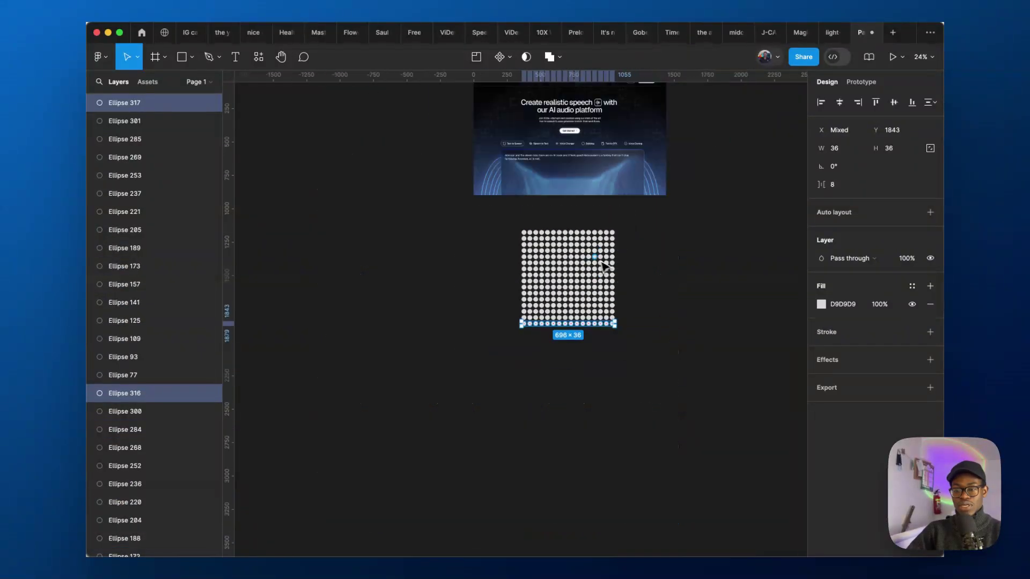
{"action": "left_click_drag", "start_coordinate": [653, 226], "coordinate": [543, 334]}
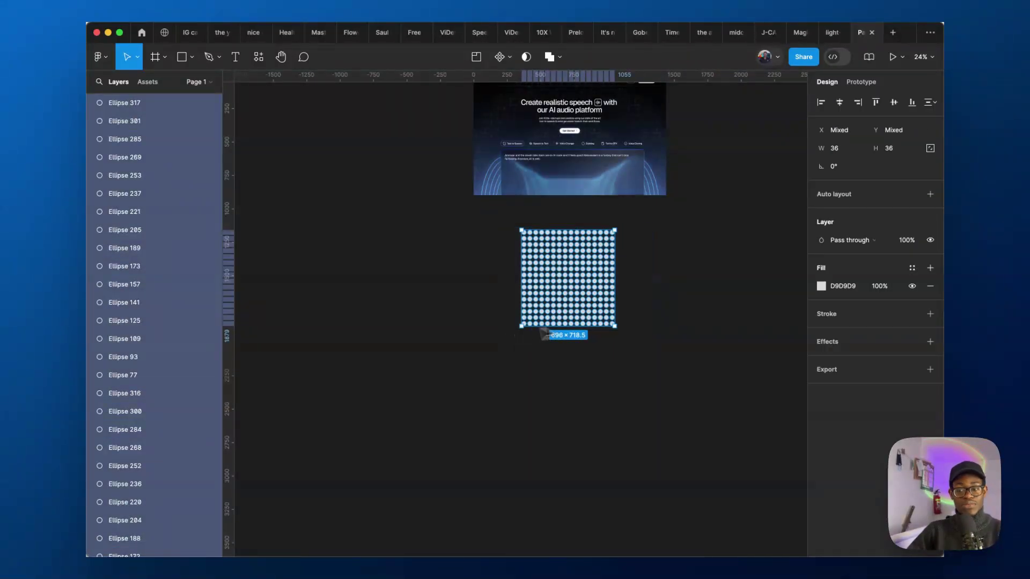
{"action": "scroll", "coordinate": [618, 267], "scroll_direction": "up", "scroll_amount": 3}
{"action": "left_click", "coordinate": [667, 223]}
Place a copy of one of the grid's circles on the empty canvas well below the grid.
{"action": "left_click", "coordinate": [491, 248]}
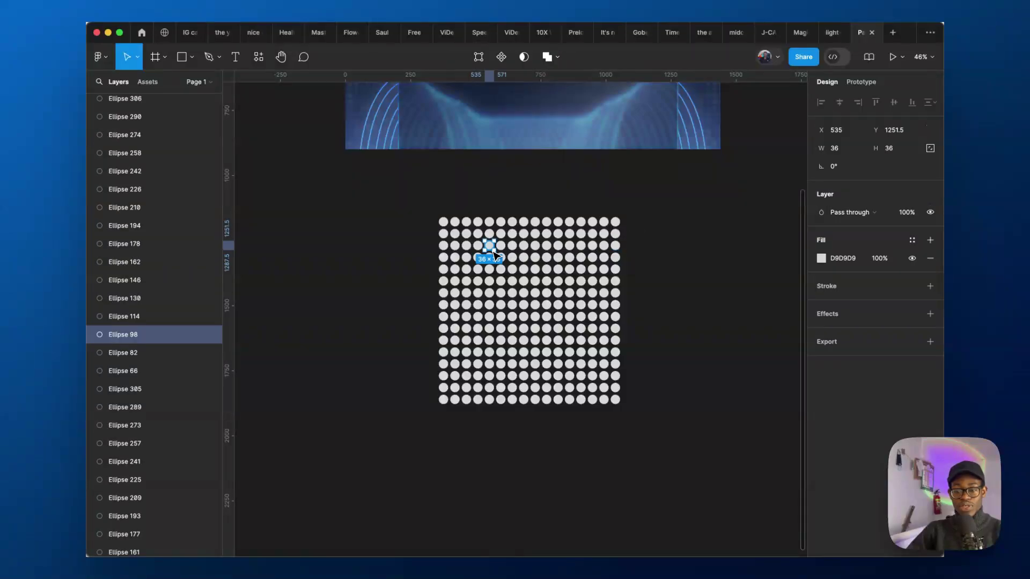
{"action": "left_click_drag", "start_coordinate": [492, 252], "coordinate": [501, 478]}
{"action": "key", "text": "super+z"}
{"action": "left_click_drag", "start_coordinate": [488, 257], "coordinate": [489, 510]}
{"action": "scroll", "coordinate": [487, 374], "scroll_direction": "down", "scroll_amount": 5}
Generate a grouped pattern of 20 rows and 20 columns from the single circle with the Pattern Hero plugin, using padding 5.
{"action": "key", "text": "super+slash"}
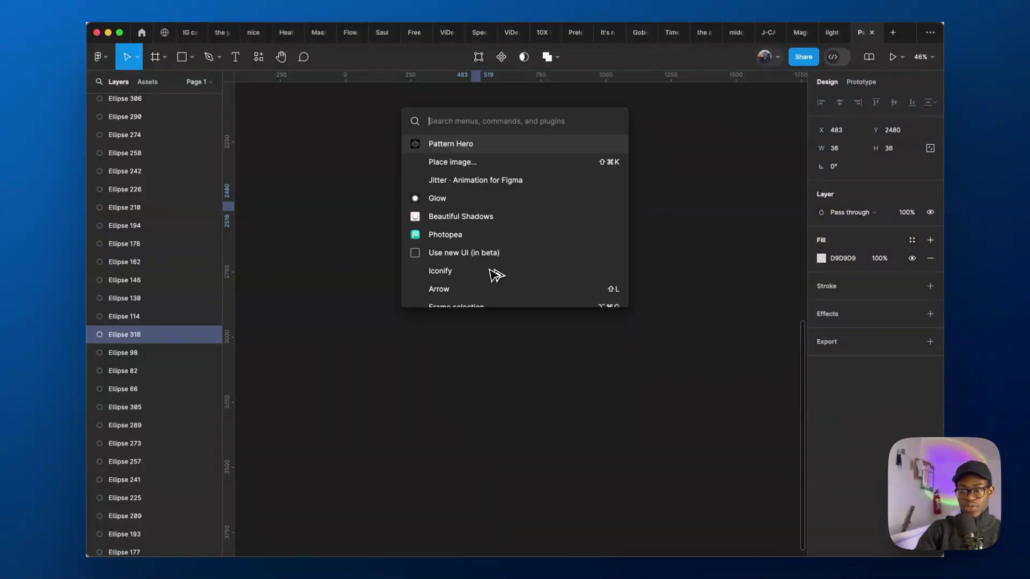
{"action": "key", "text": "Return"}
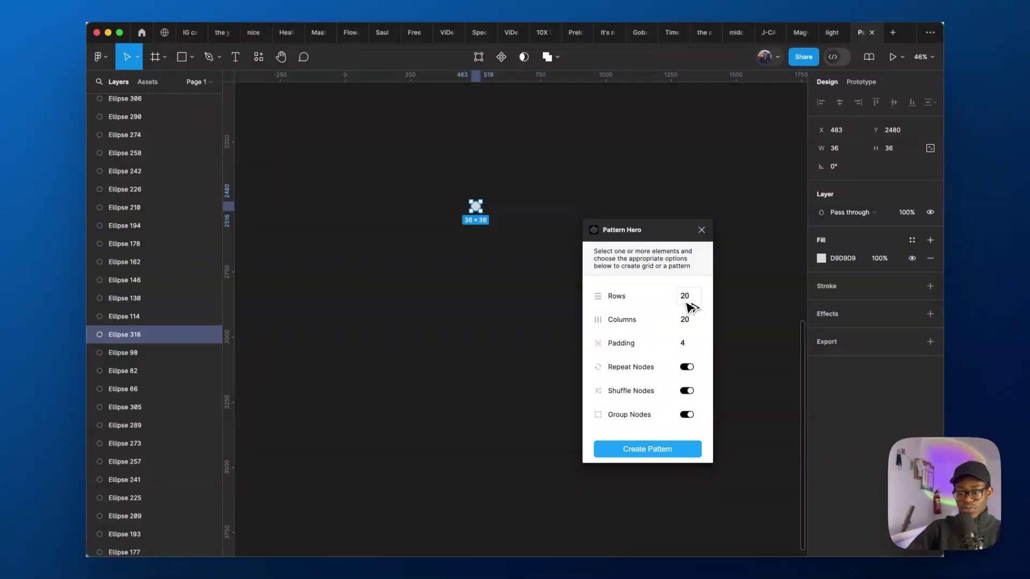
{"action": "left_click", "coordinate": [690, 343]}
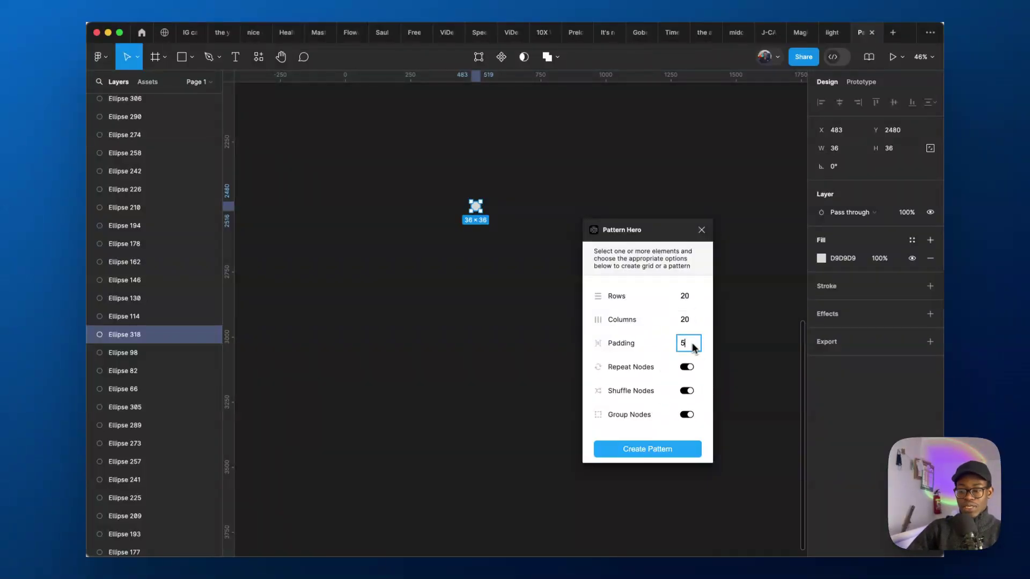
{"action": "type", "text": "5"}
{"action": "left_click", "coordinate": [641, 454]}
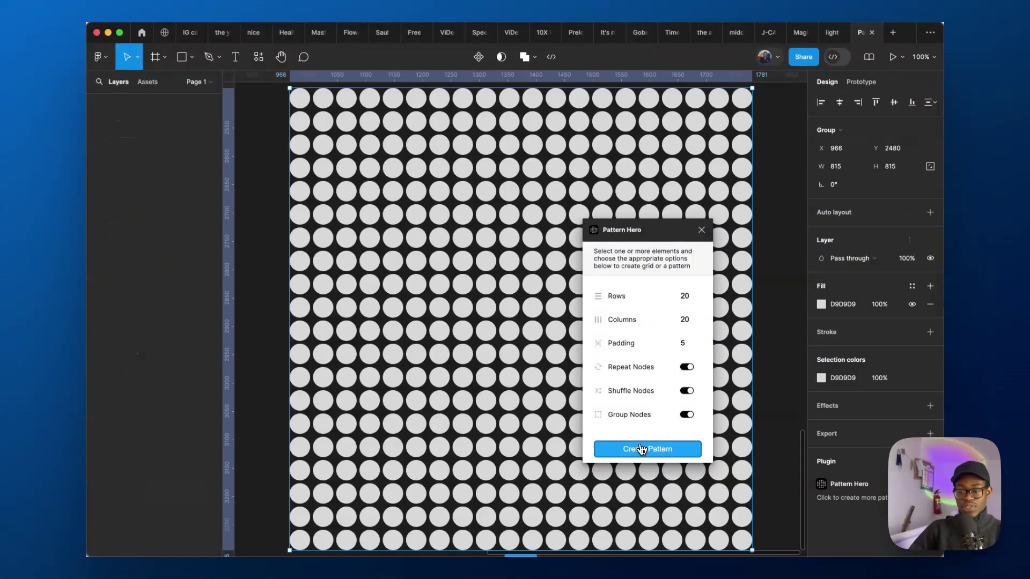
{"action": "scroll", "coordinate": [286, 210], "scroll_direction": "up", "scroll_amount": 2}
{"action": "scroll", "coordinate": [338, 233], "scroll_direction": "down", "scroll_amount": 5}
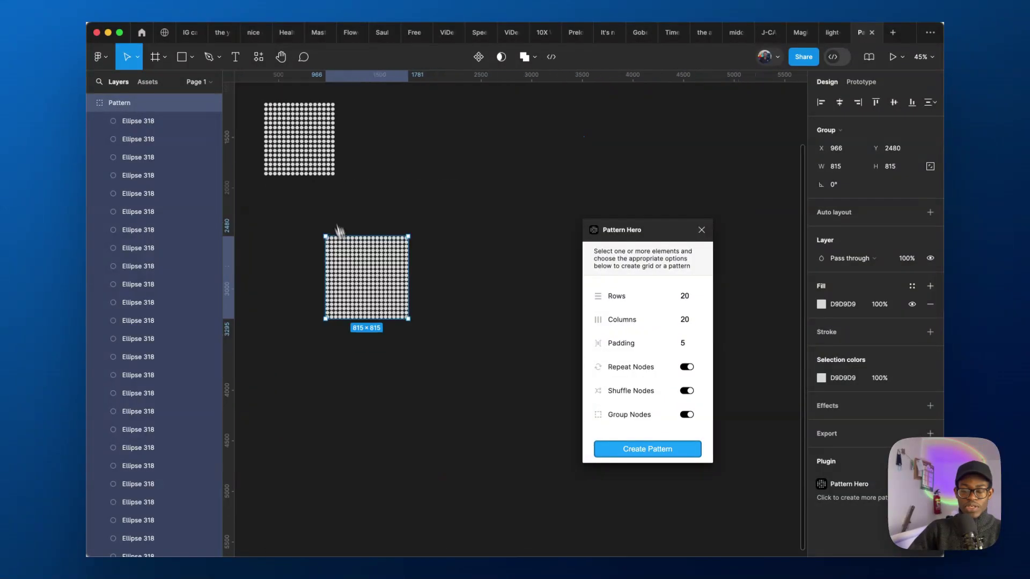
{"action": "scroll", "coordinate": [337, 250], "scroll_direction": "up", "scroll_amount": 5}
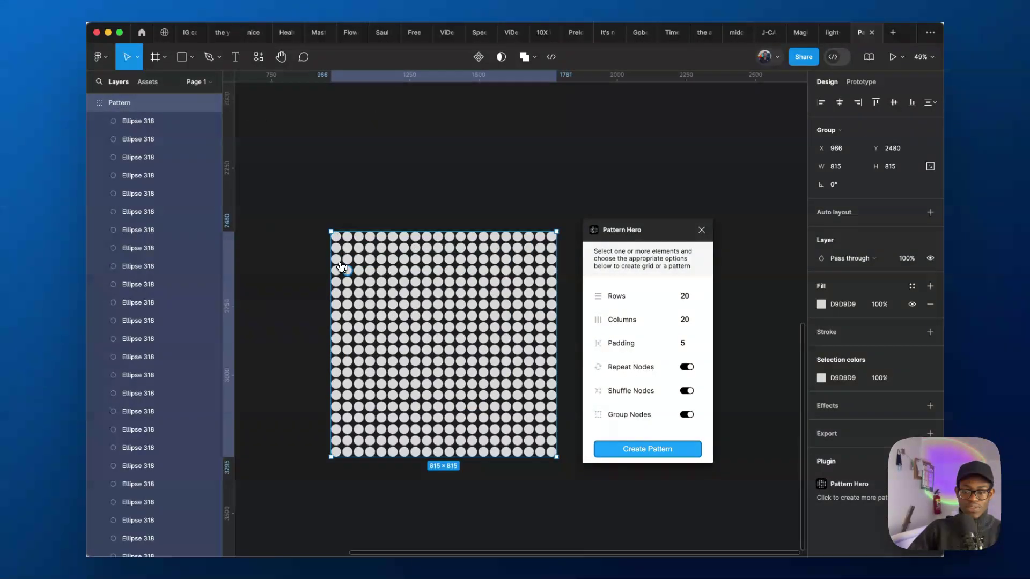
{"action": "left_click", "coordinate": [453, 206]}
{"action": "left_click", "coordinate": [703, 231]}
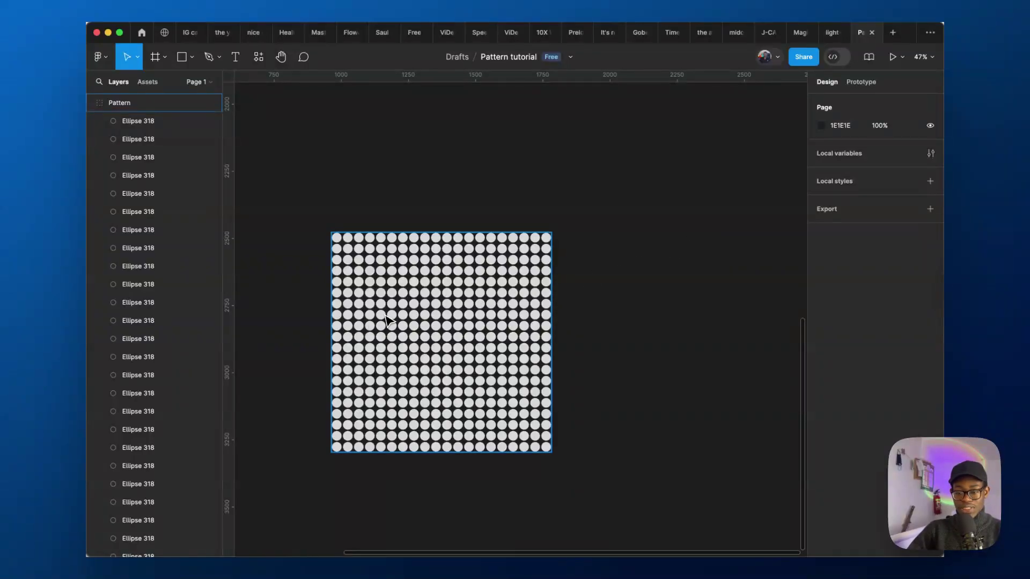
Apply auto layout to the Pattern group and try a different gap between circles, finishing with a gap of 5.
{"action": "left_click", "coordinate": [424, 341]}
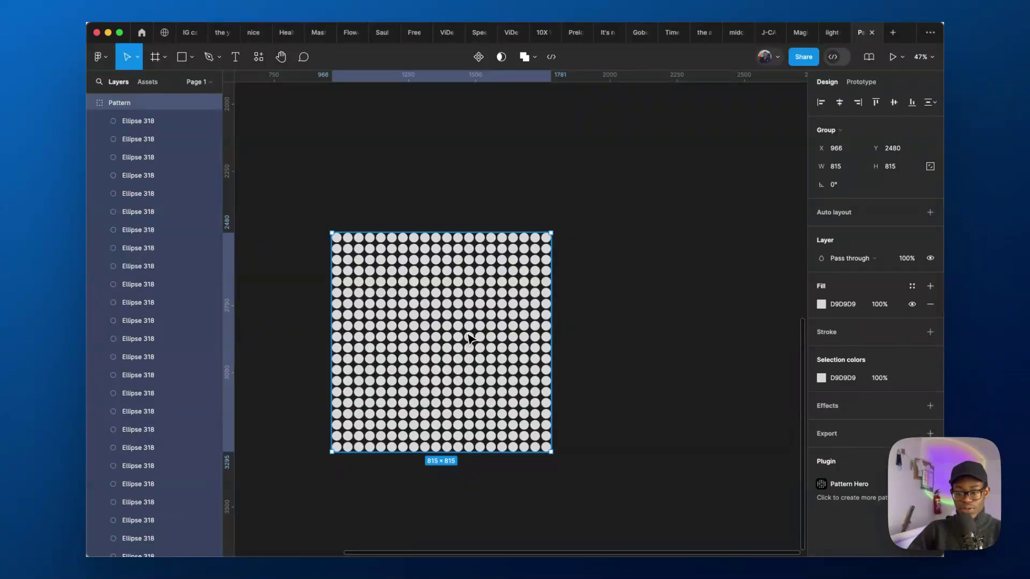
{"action": "scroll", "coordinate": [468, 338], "scroll_direction": "down", "scroll_amount": 1}
{"action": "key", "text": "shift+a"}
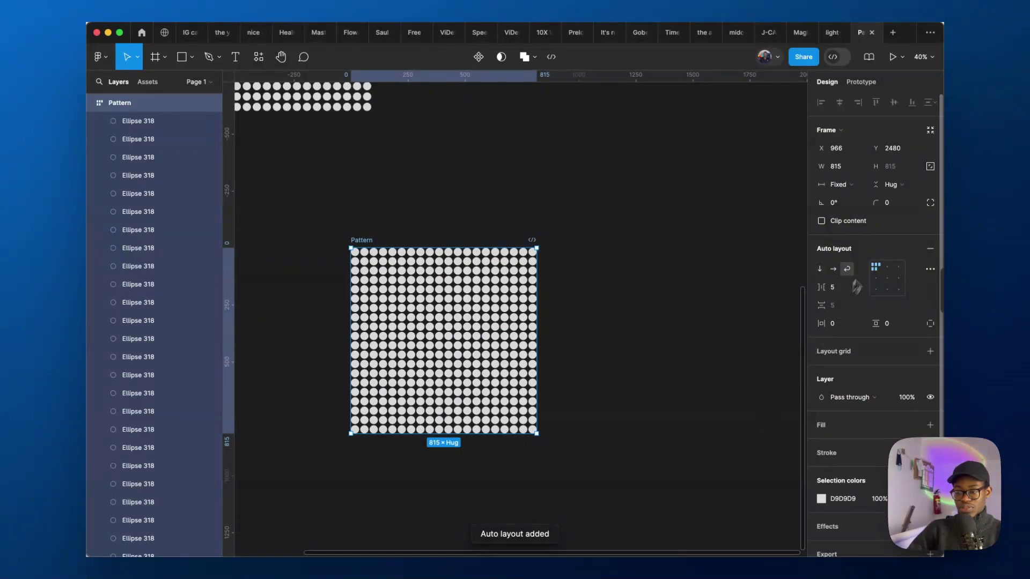
{"action": "left_click", "coordinate": [838, 289]}
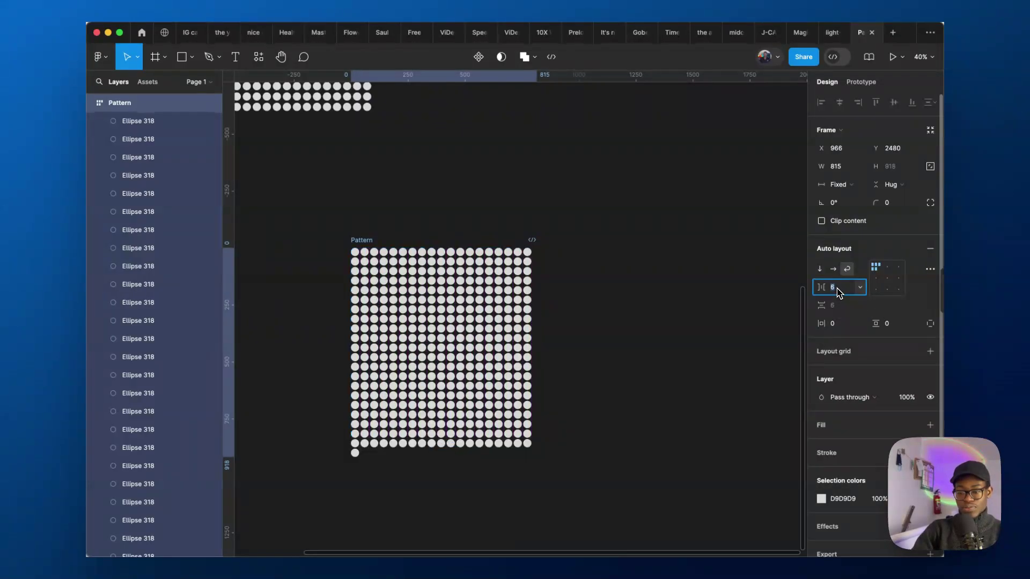
{"action": "scroll", "coordinate": [574, 322], "scroll_direction": "down", "scroll_amount": 5}
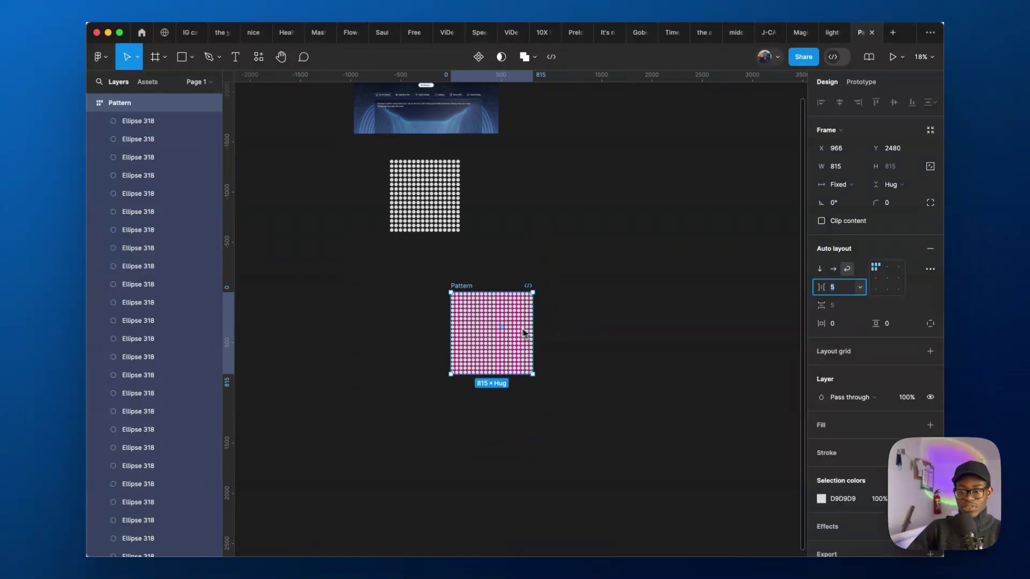
Add a 1440 × 1024 Desktop frame to the canvas and move the Pattern frame clear of it.
{"action": "scroll", "coordinate": [512, 330], "scroll_direction": "up", "scroll_amount": 2}
{"action": "left_click", "coordinate": [581, 238]}
{"action": "key", "text": "f"}
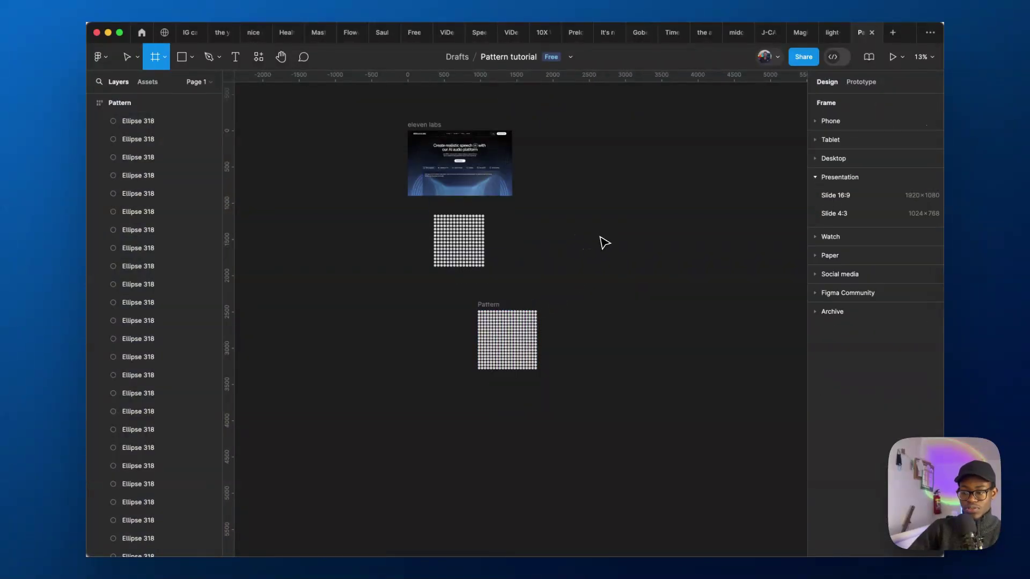
{"action": "left_click", "coordinate": [850, 159]}
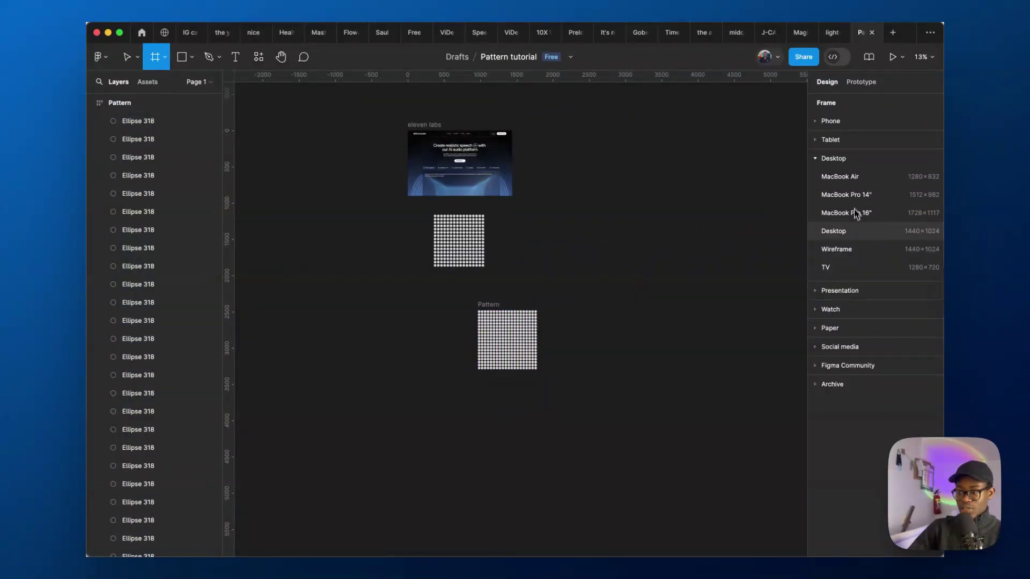
{"action": "left_click", "coordinate": [856, 236]}
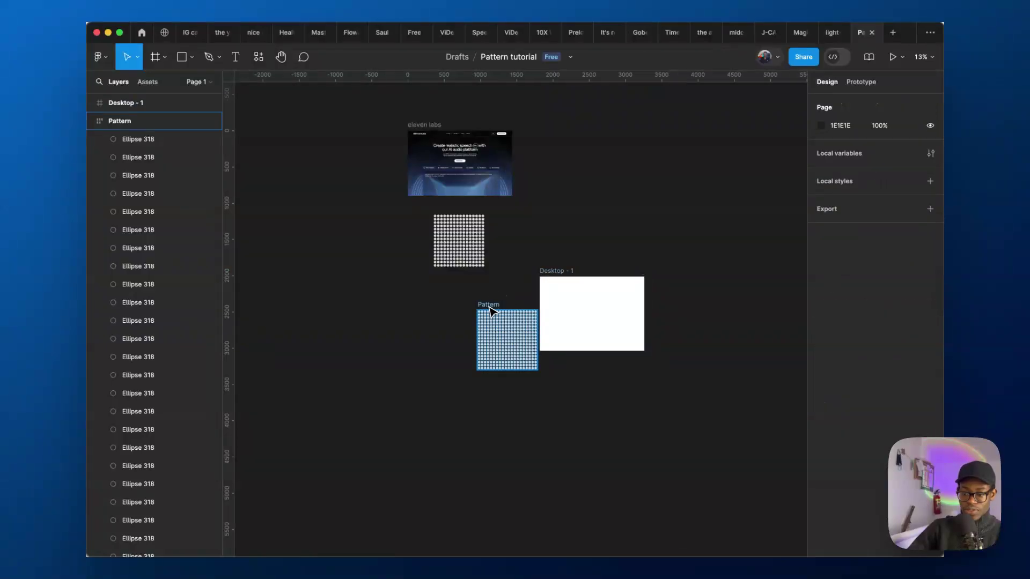
{"action": "left_click_drag", "start_coordinate": [488, 304], "coordinate": [475, 357]}
{"action": "scroll", "coordinate": [466, 370], "scroll_direction": "up", "scroll_amount": 6}
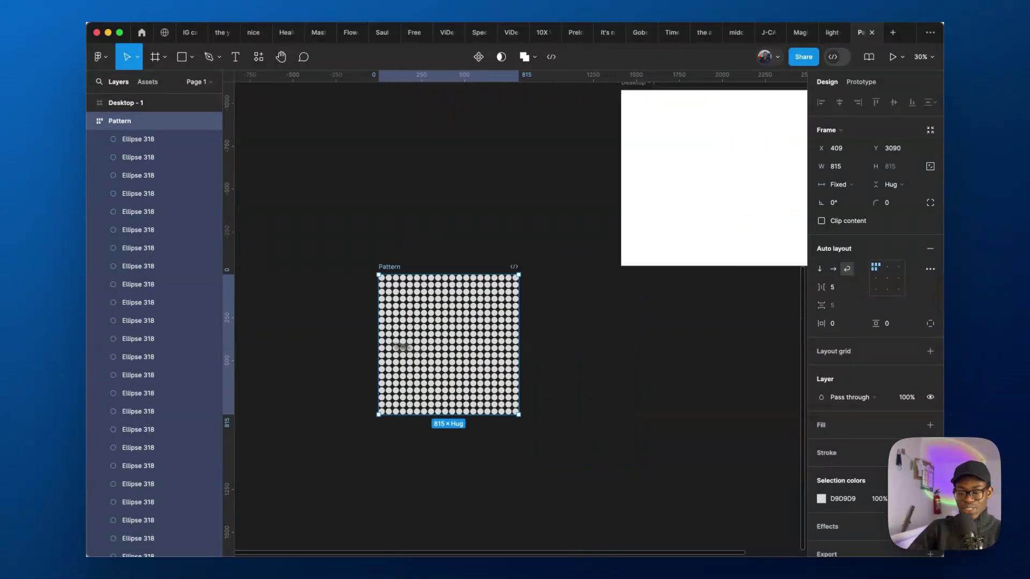
Duplicate a large block of circles inside the Pattern frame four times to extend the grid downward, and select the whole frame.
{"action": "scroll", "coordinate": [446, 355], "scroll_direction": "down", "scroll_amount": 5}
{"action": "left_click_drag", "start_coordinate": [511, 312], "coordinate": [430, 407]}
{"action": "key", "text": "super+d"}
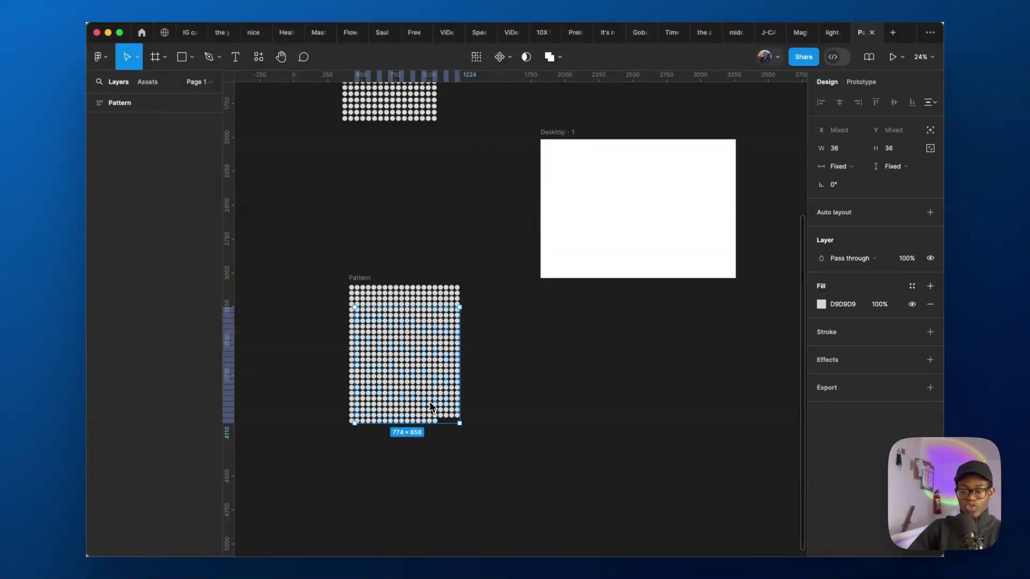
{"action": "key", "text": "super+d"}
{"action": "key", "text": "super+d"}
{"action": "key", "text": "super+d"}
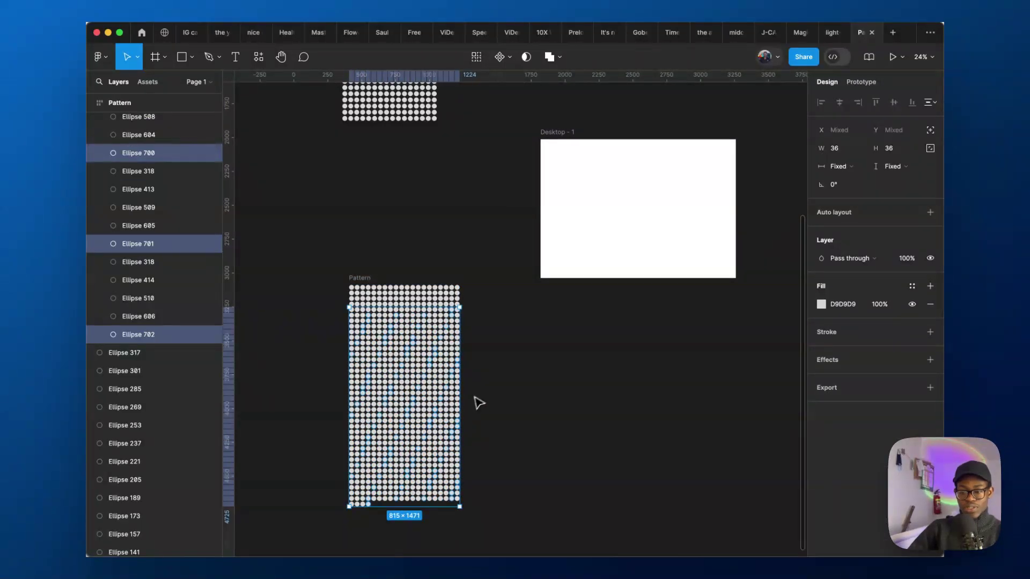
{"action": "left_click", "coordinate": [459, 271]}
{"action": "left_click", "coordinate": [391, 292]}
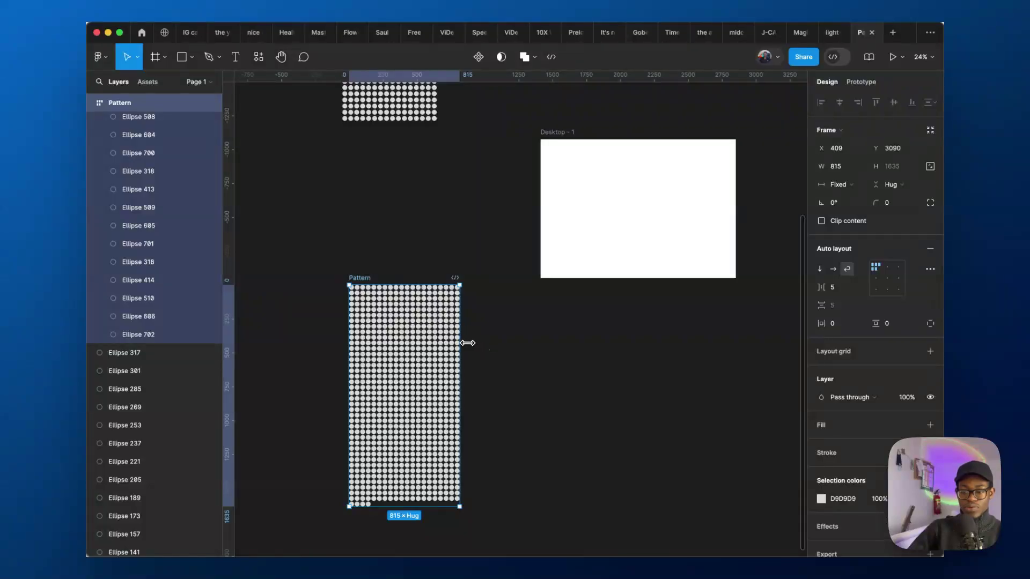
Widen the Pattern frame to 1412 and place it at X 0, Y 0 inside the Desktop frame.
{"action": "left_click_drag", "start_coordinate": [467, 343], "coordinate": [540, 348]}
{"action": "left_click_drag", "start_coordinate": [378, 287], "coordinate": [571, 146]}
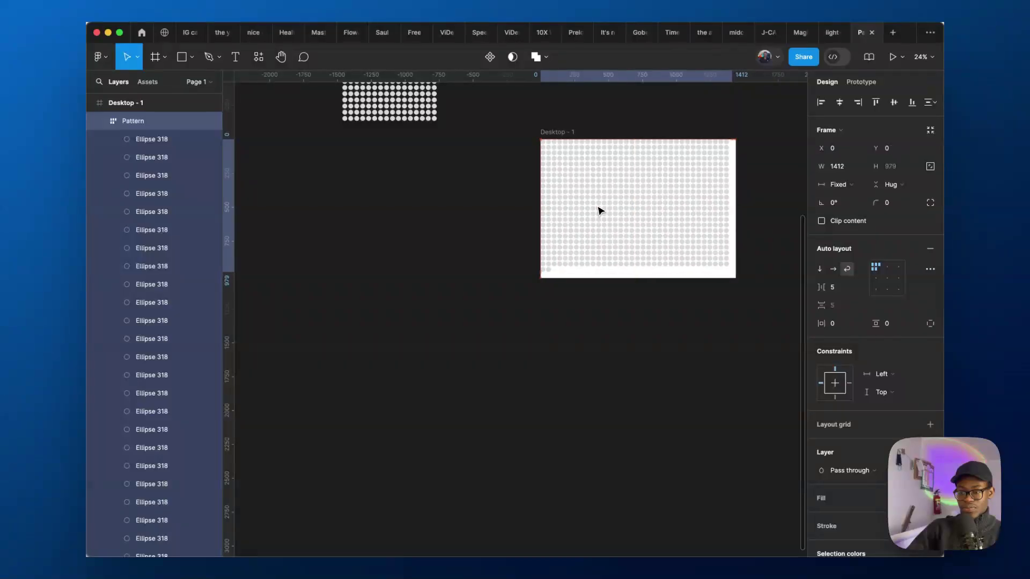
Duplicate a block of circles from the lower part of the Pattern grid to fill the Desktop frame's full height.
{"action": "left_click", "coordinate": [654, 237]}
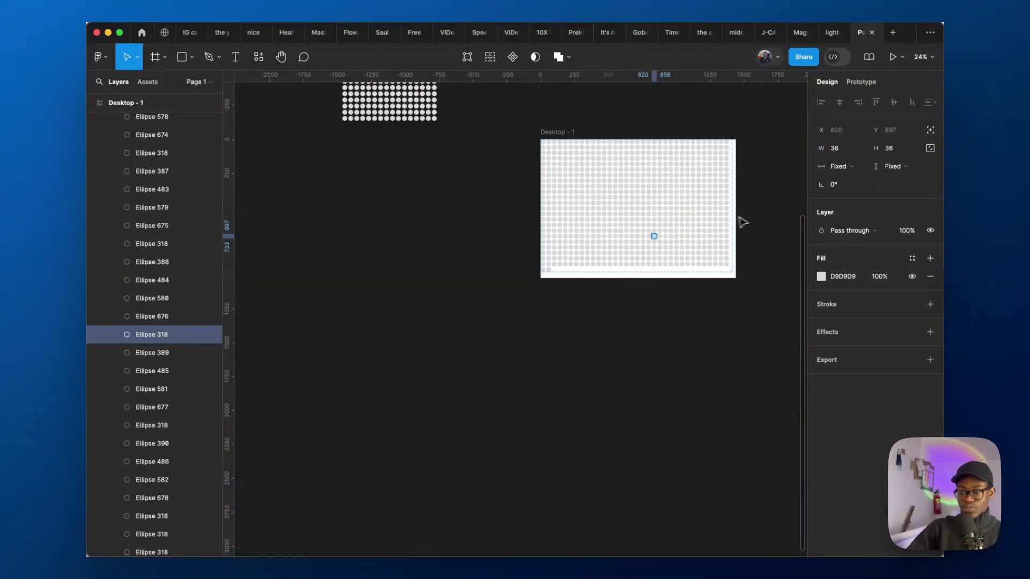
{"action": "left_click_drag", "start_coordinate": [766, 215], "coordinate": [667, 272]}
{"action": "left_click", "coordinate": [800, 211]}
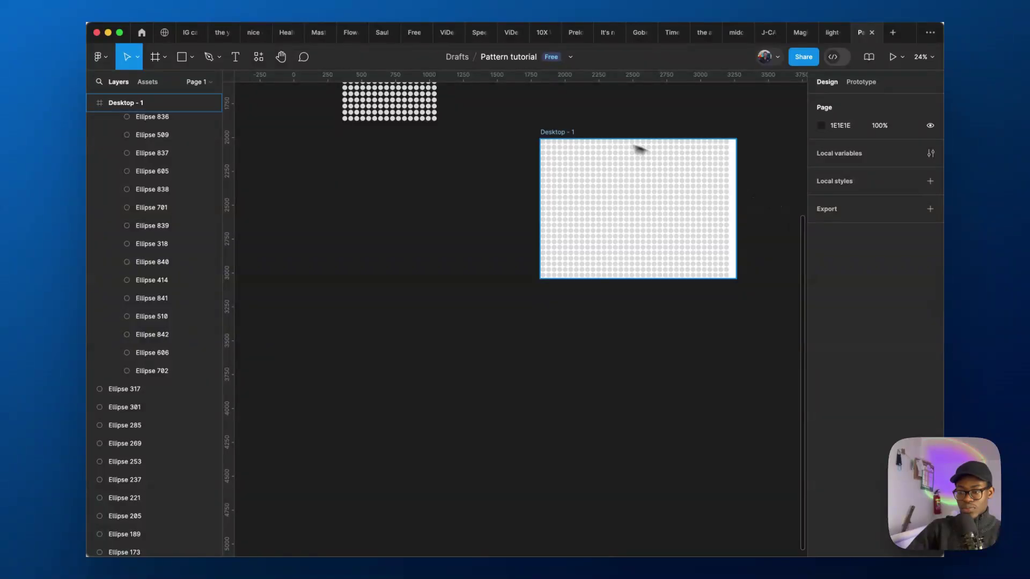
Widen the Pattern frame to 1440 and move it out of the Desktop frame onto empty canvas.
{"action": "left_click", "coordinate": [558, 132]}
{"action": "key", "text": "shift+a"}
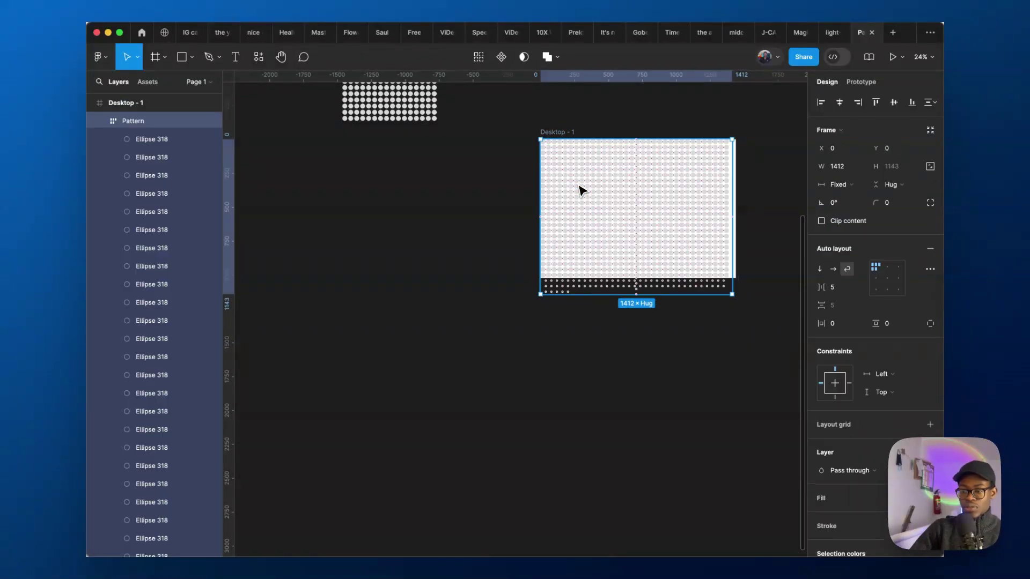
{"action": "left_click_drag", "start_coordinate": [735, 284], "coordinate": [739, 285]}
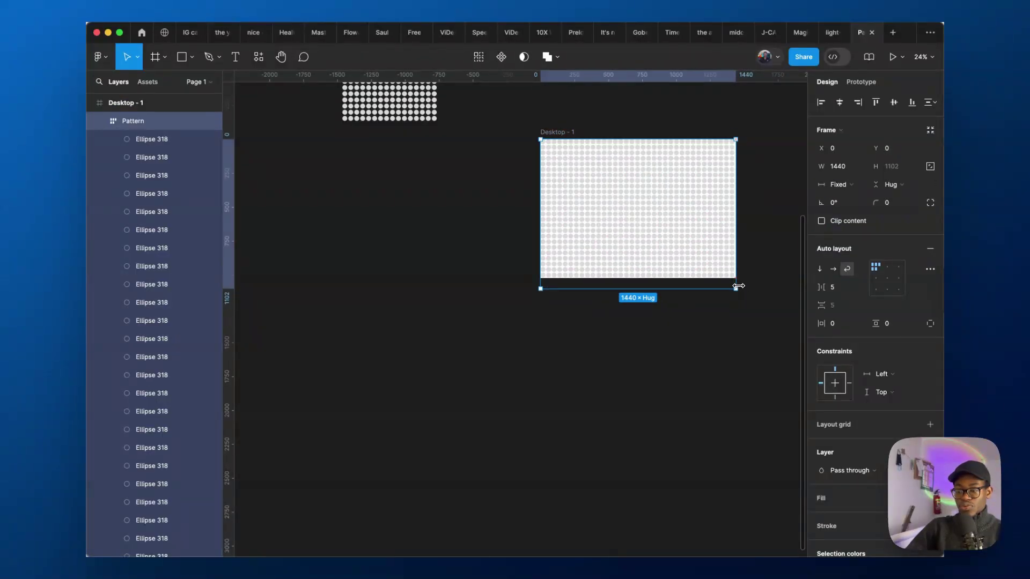
{"action": "left_click_drag", "start_coordinate": [614, 179], "coordinate": [359, 381]}
Duplicate circles from the last rows of the Pattern frame until its incomplete bottom row is filled.
{"action": "scroll", "coordinate": [370, 354], "scroll_direction": "up", "scroll_amount": 3}
{"action": "scroll", "coordinate": [370, 354], "scroll_direction": "down", "scroll_amount": 3}
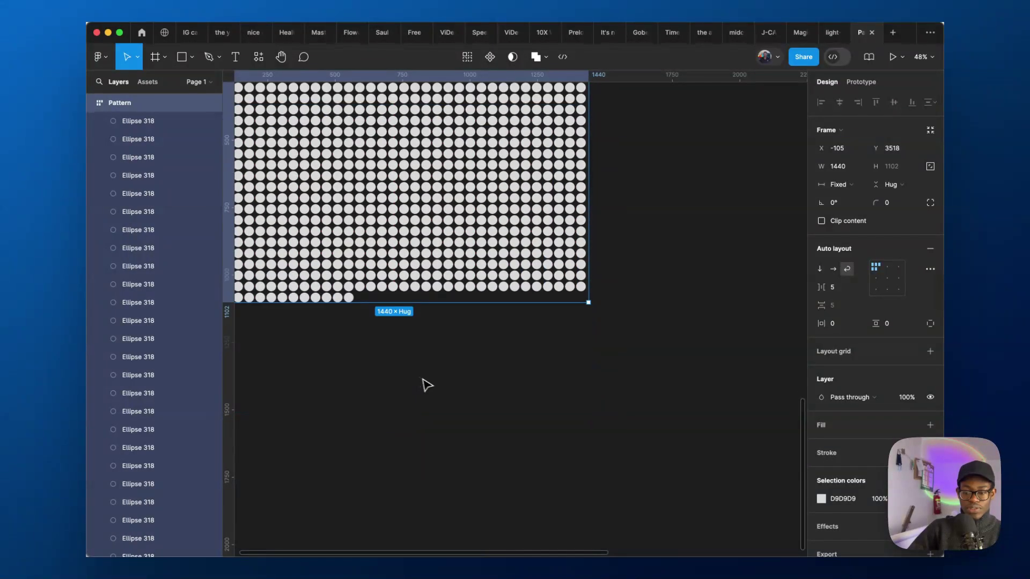
{"action": "scroll", "coordinate": [425, 385], "scroll_direction": "down", "scroll_amount": 3}
{"action": "left_click_drag", "start_coordinate": [290, 362], "coordinate": [356, 325]}
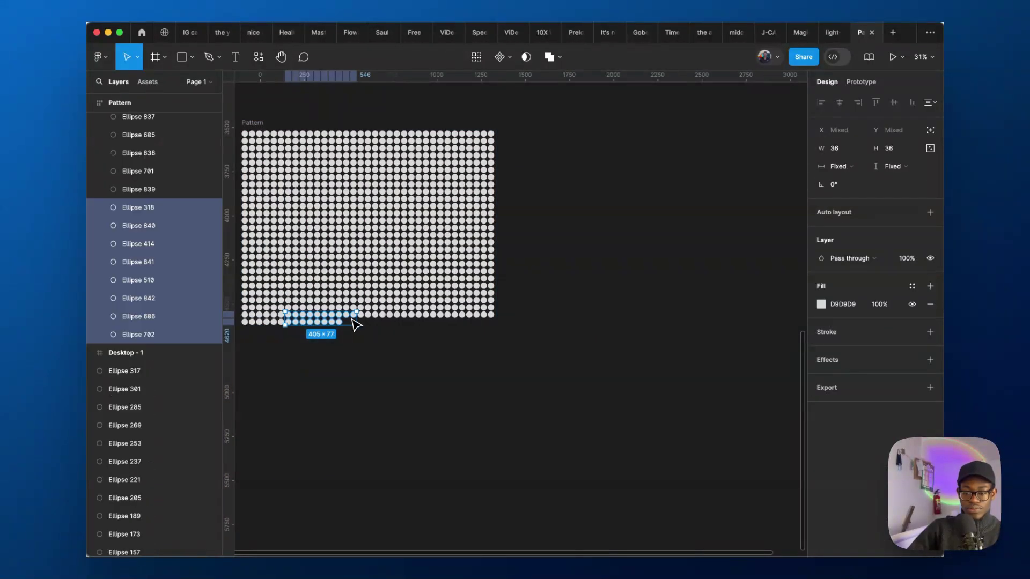
{"action": "key", "text": "super+d"}
{"action": "scroll", "coordinate": [501, 322], "scroll_direction": "up", "scroll_amount": 10}
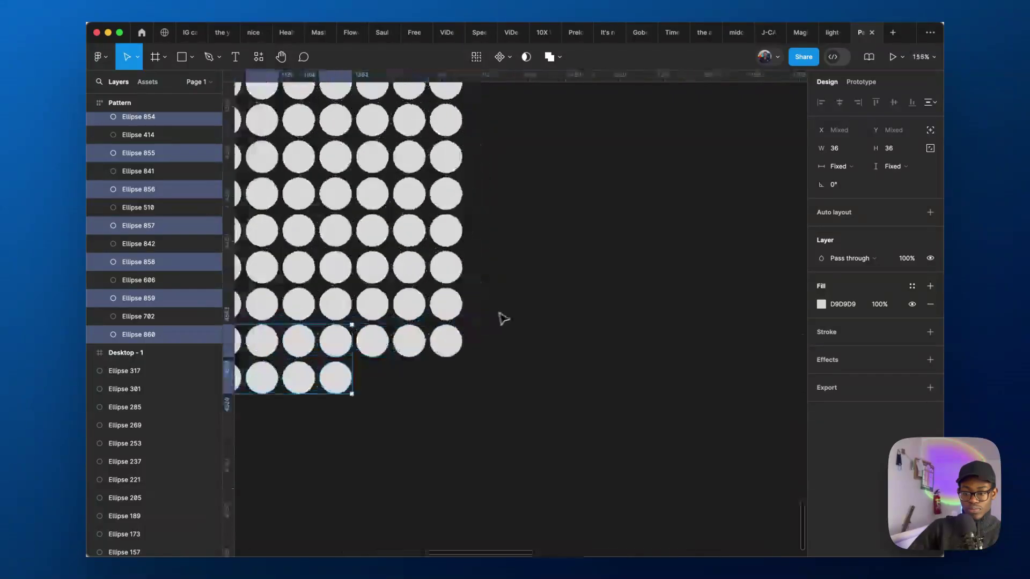
{"action": "left_click_drag", "start_coordinate": [512, 344], "coordinate": [394, 343]}
{"action": "key", "text": "super+d"}
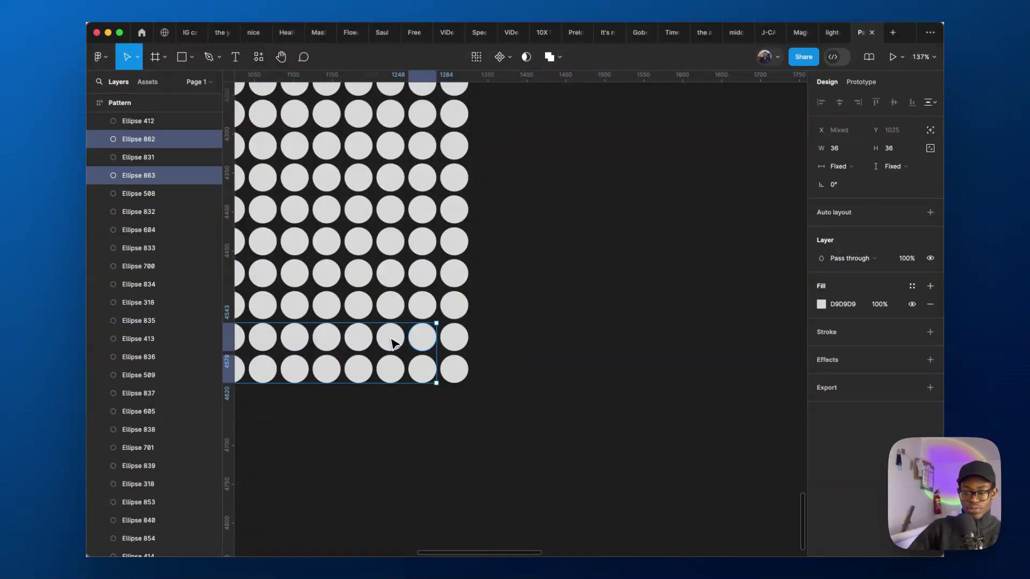
{"action": "scroll", "coordinate": [554, 333], "scroll_direction": "down", "scroll_amount": 10}
{"action": "left_click", "coordinate": [636, 317]}
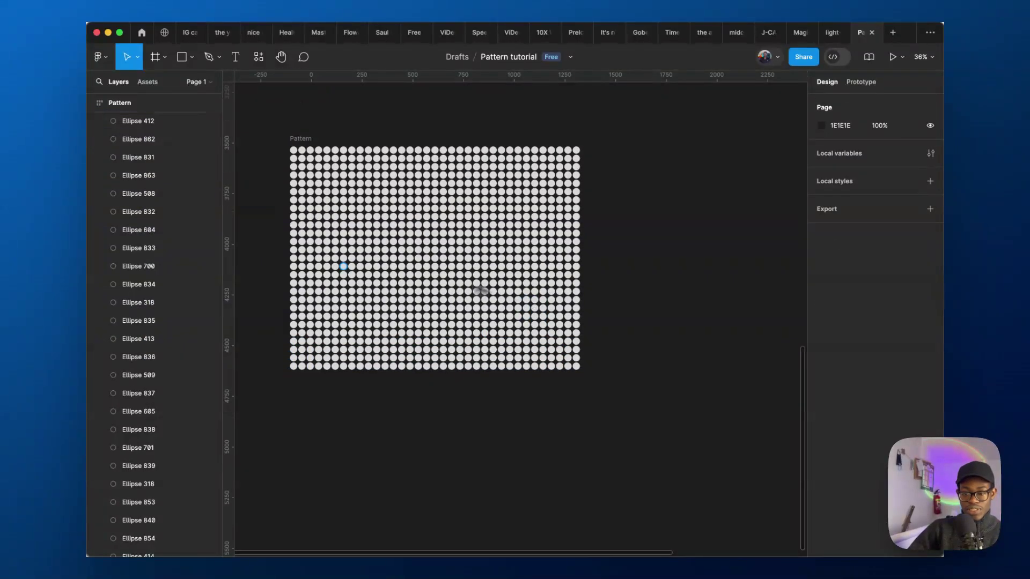
Change the color of all circles in the Pattern frame to white, FFFFFF.
{"action": "left_click", "coordinate": [299, 141]}
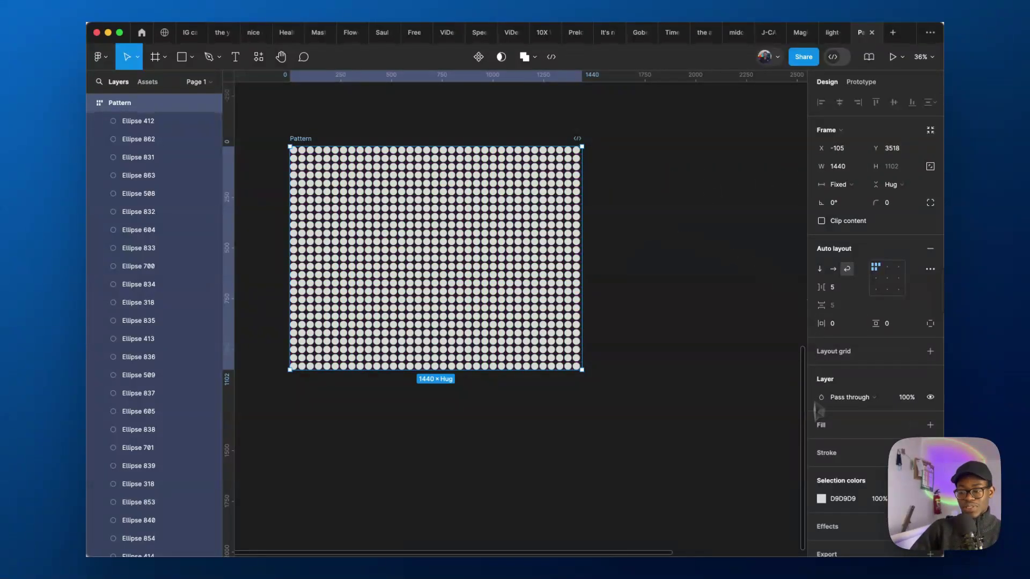
{"action": "left_click", "coordinate": [821, 499]}
{"action": "left_click", "coordinate": [716, 307]}
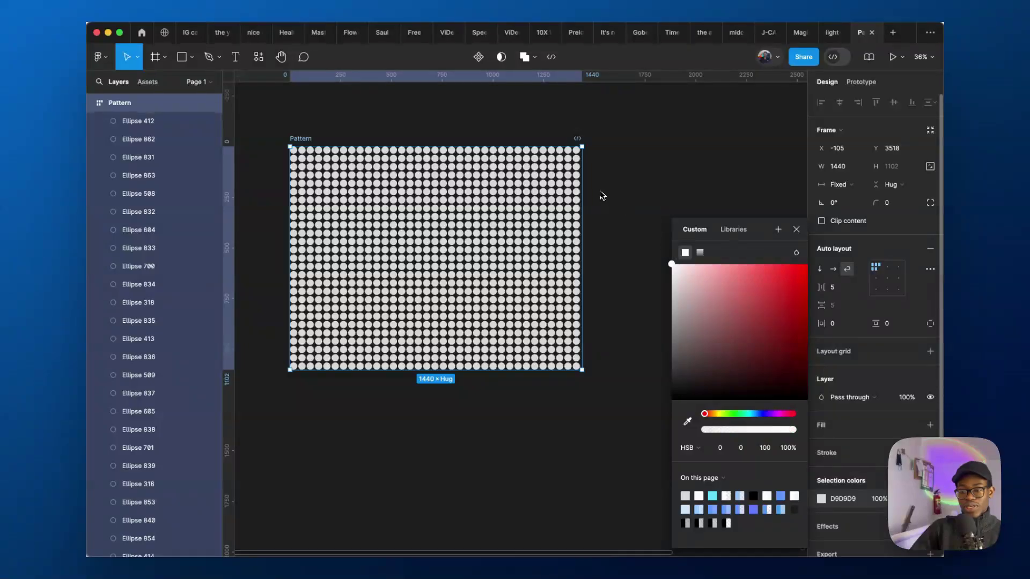
{"action": "left_click", "coordinate": [665, 182]}
{"action": "scroll", "coordinate": [482, 241], "scroll_direction": "down", "scroll_amount": 1}
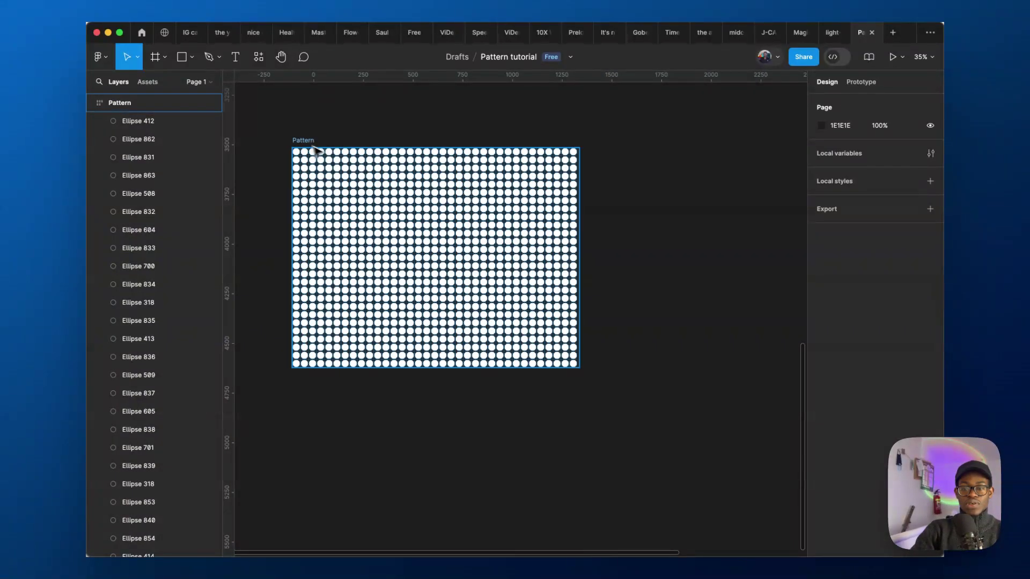
Examine the brightness variation of the background circles in the eleven labs design.
{"action": "scroll", "coordinate": [375, 159], "scroll_direction": "up", "scroll_amount": 10}
{"action": "scroll", "coordinate": [375, 159], "scroll_direction": "left", "scroll_amount": 4}
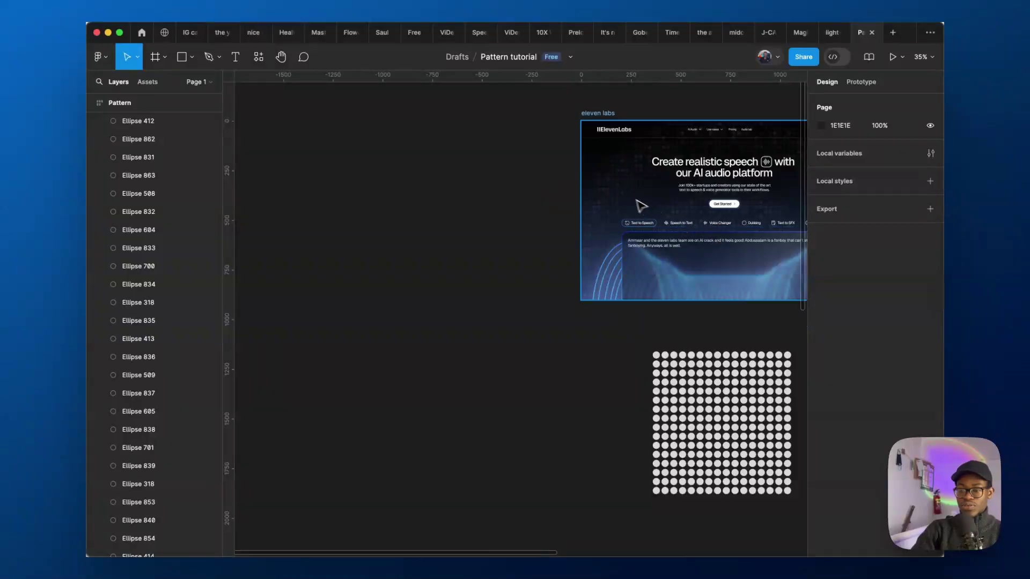
{"action": "scroll", "coordinate": [639, 202], "scroll_direction": "up", "scroll_amount": 10}
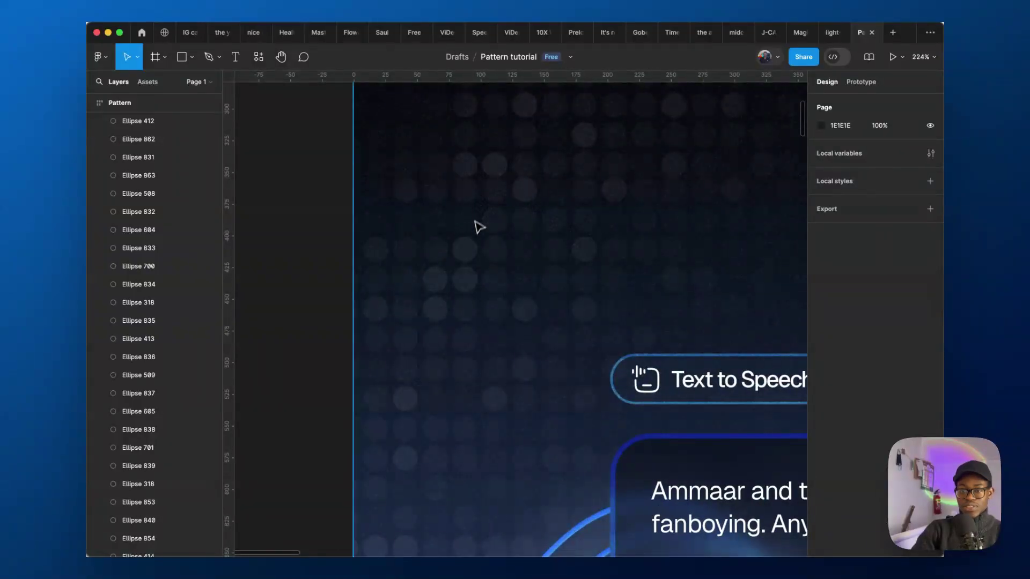
{"action": "scroll", "coordinate": [486, 203], "scroll_direction": "down", "scroll_amount": 15}
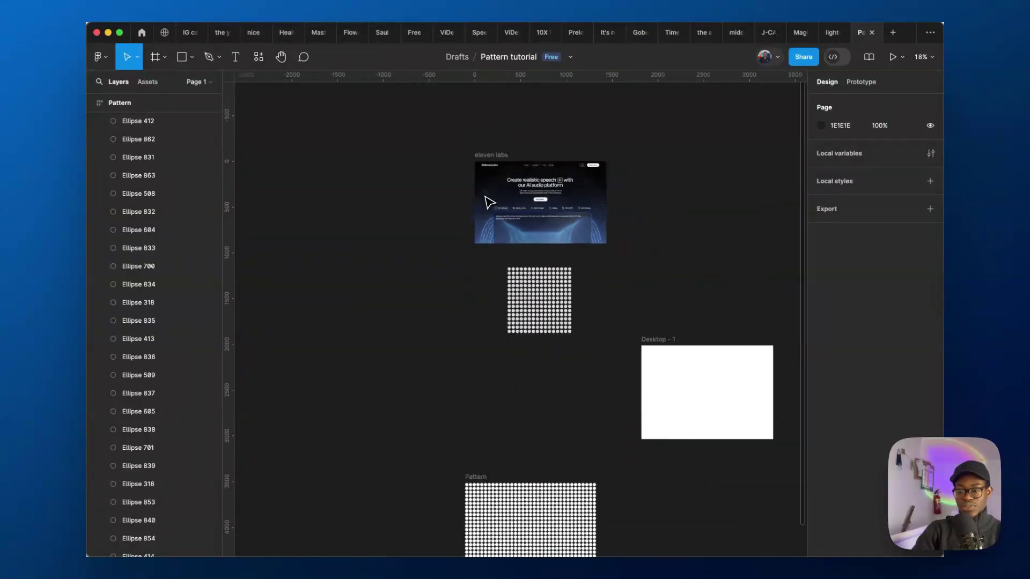
{"action": "scroll", "coordinate": [486, 202], "scroll_direction": "down", "scroll_amount": 2}
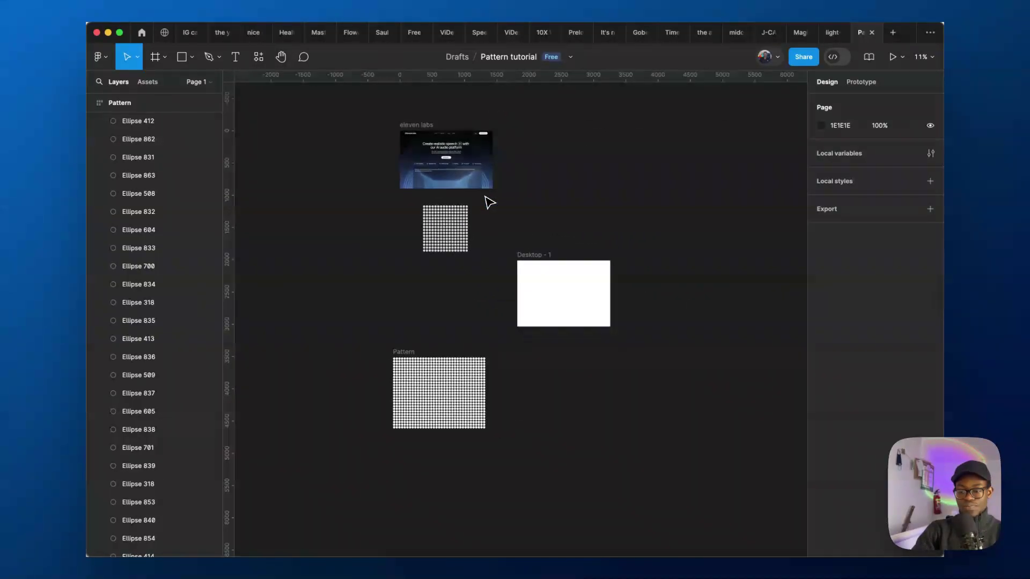
Pick a random share of the Pattern frame's circles with the Random Picker plugin and set their fill opacity to 20%.
{"action": "left_click", "coordinate": [409, 352]}
{"action": "scroll", "coordinate": [409, 354], "scroll_direction": "up", "scroll_amount": 5}
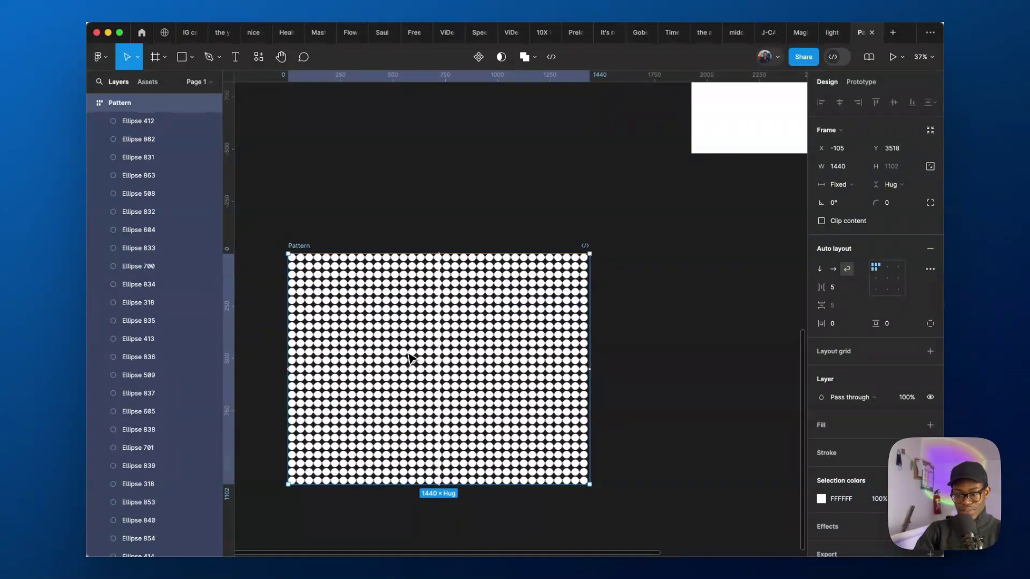
{"action": "key", "text": "Return"}
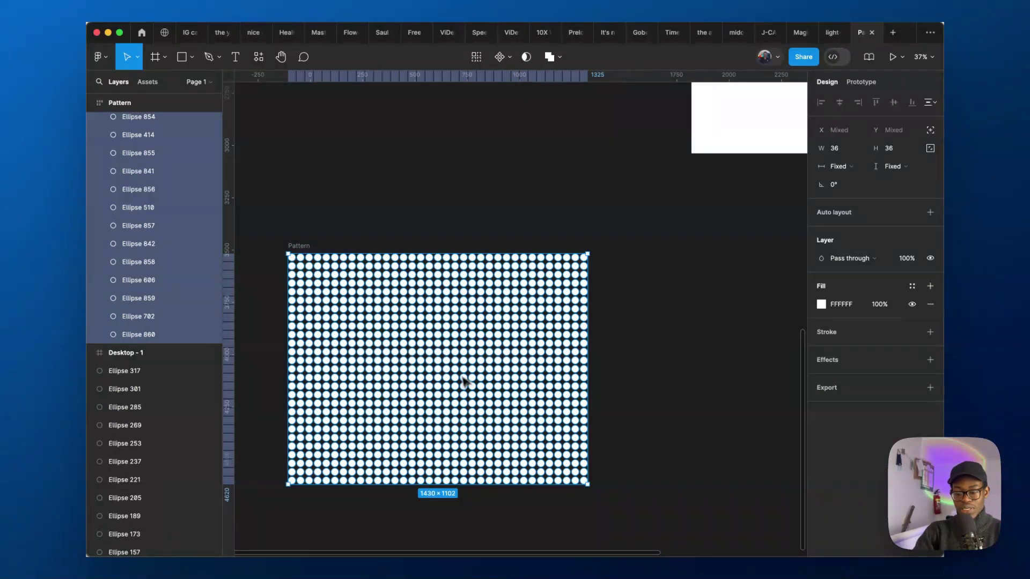
{"action": "key", "text": "super+slash"}
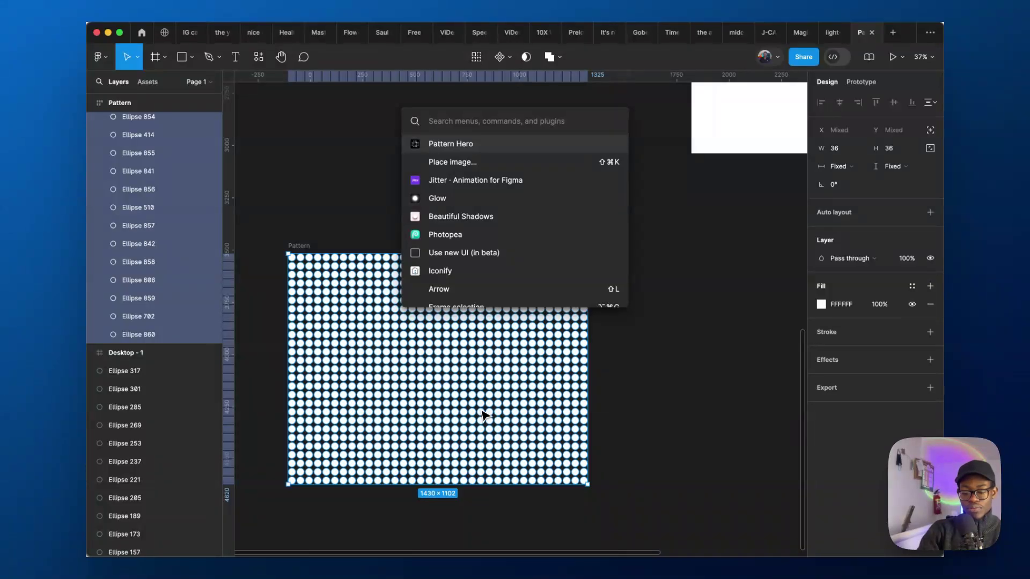
{"action": "type", "text": "random"}
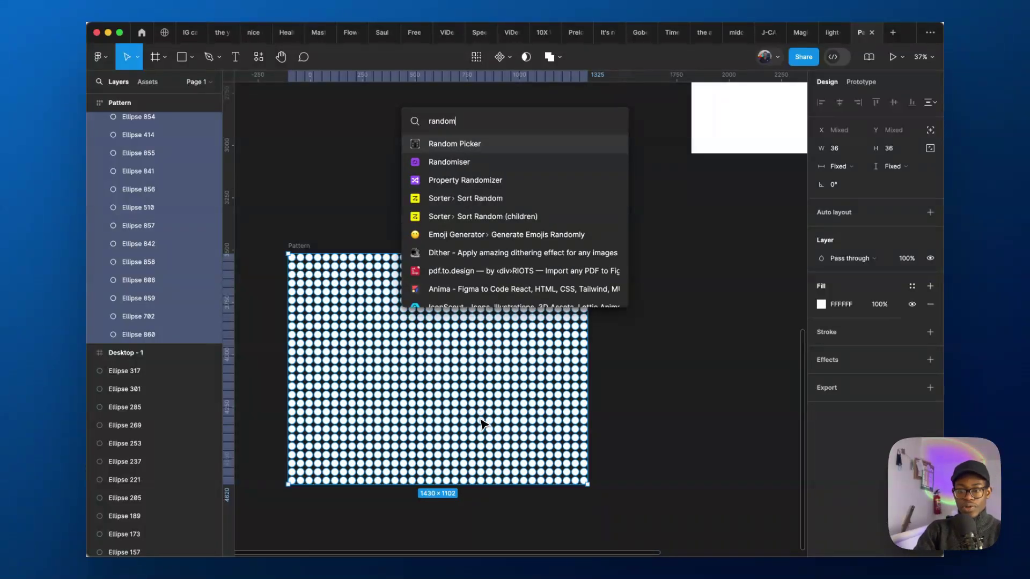
{"action": "left_click", "coordinate": [529, 151]}
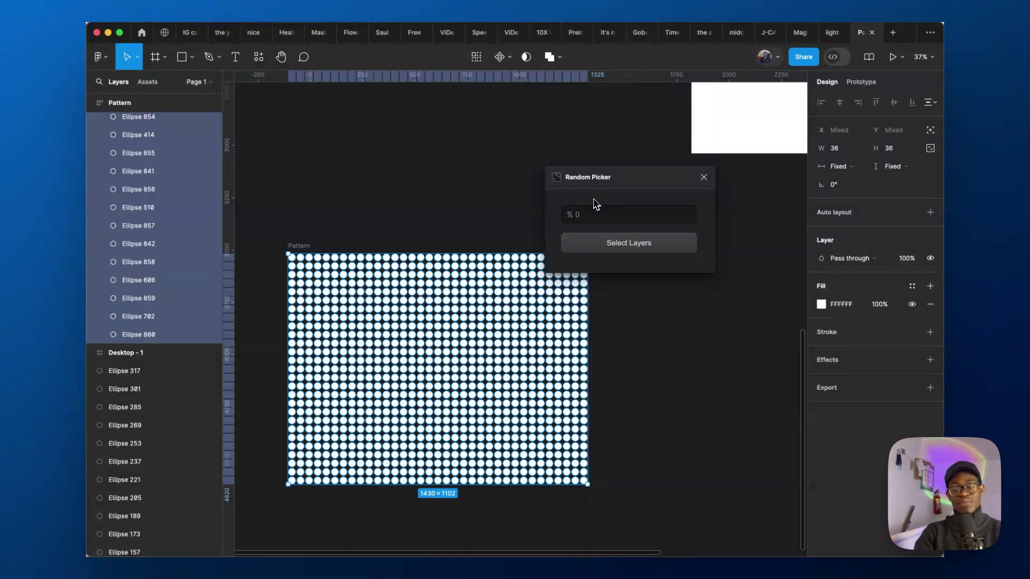
{"action": "key", "text": "Return"}
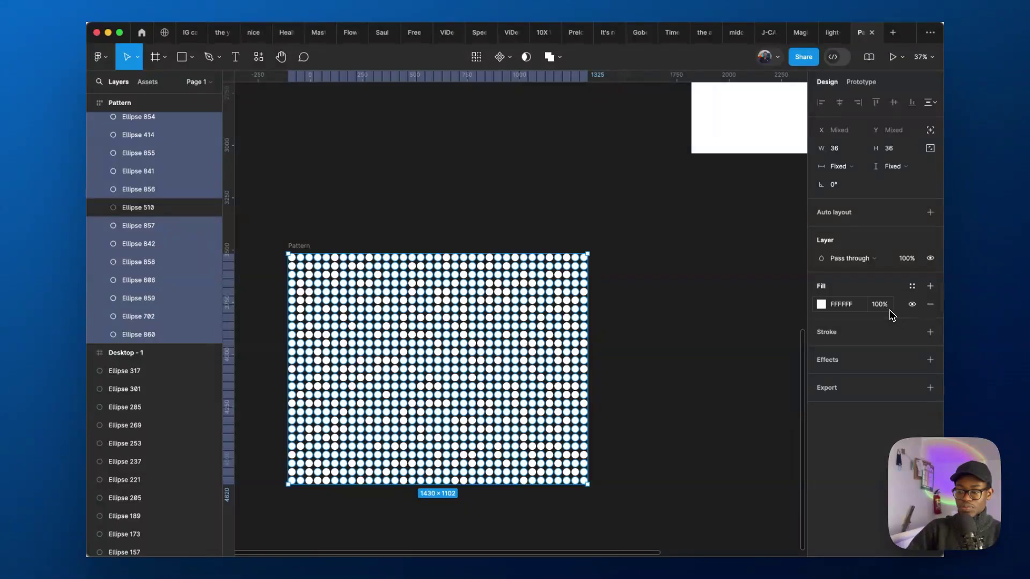
{"action": "left_click_drag", "start_coordinate": [883, 305], "coordinate": [772, 309]}
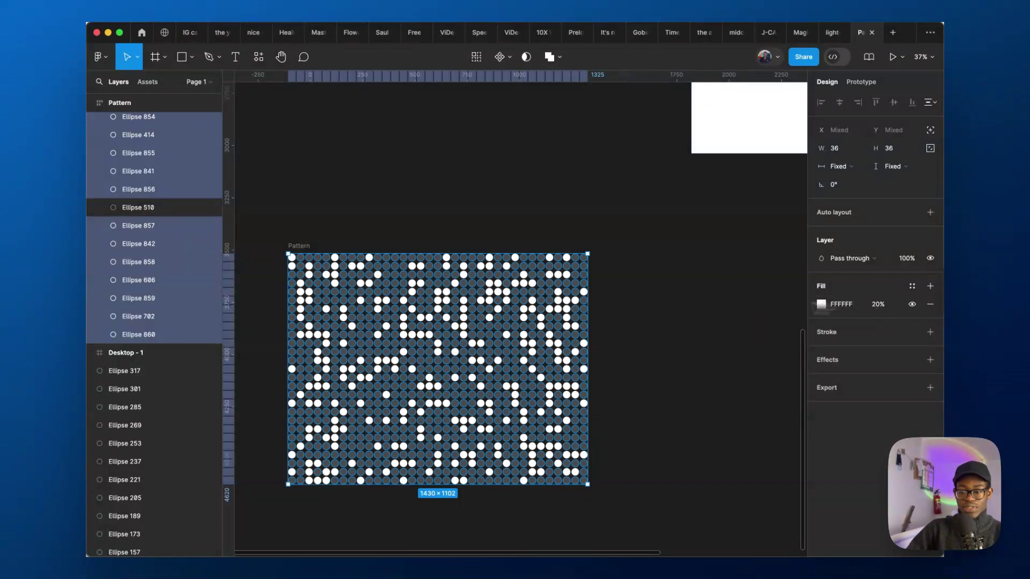
{"action": "left_click", "coordinate": [633, 297]}
Select all circles in the Pattern frame and randomly pick 50% of them with the Random Picker plugin.
{"action": "left_click", "coordinate": [305, 248]}
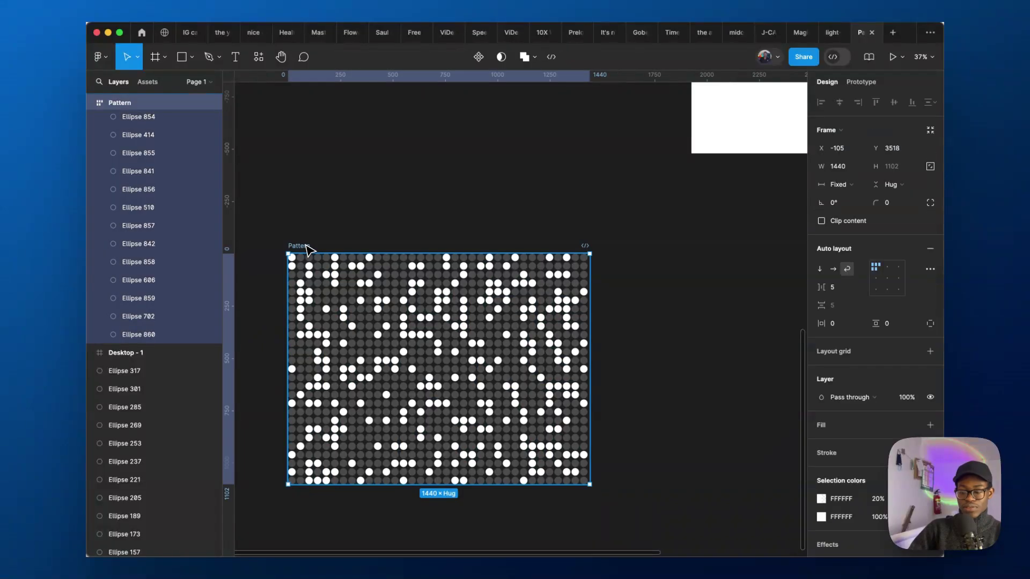
{"action": "key", "text": "Return"}
{"action": "key", "text": "super+slash"}
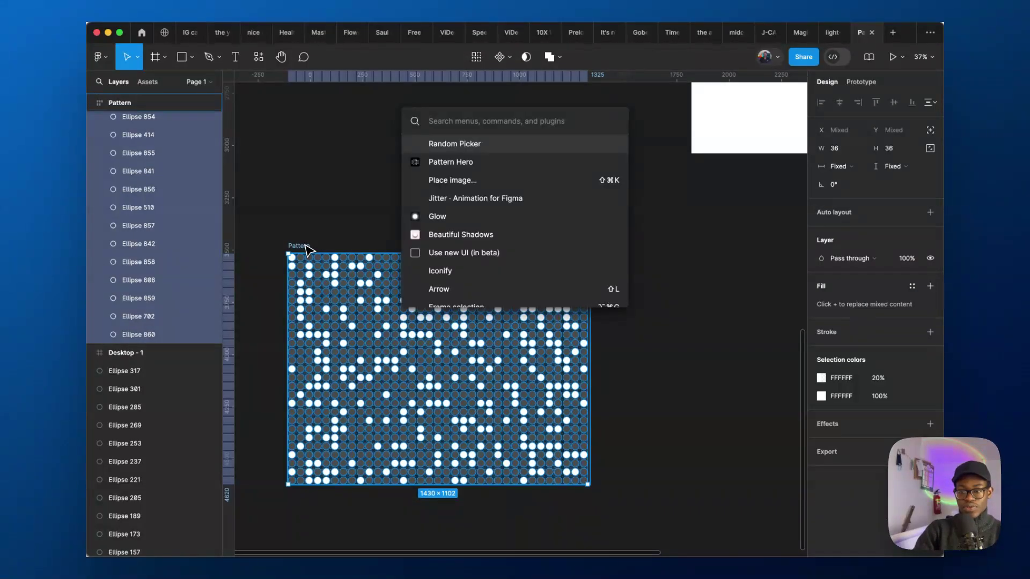
{"action": "key", "text": "Return"}
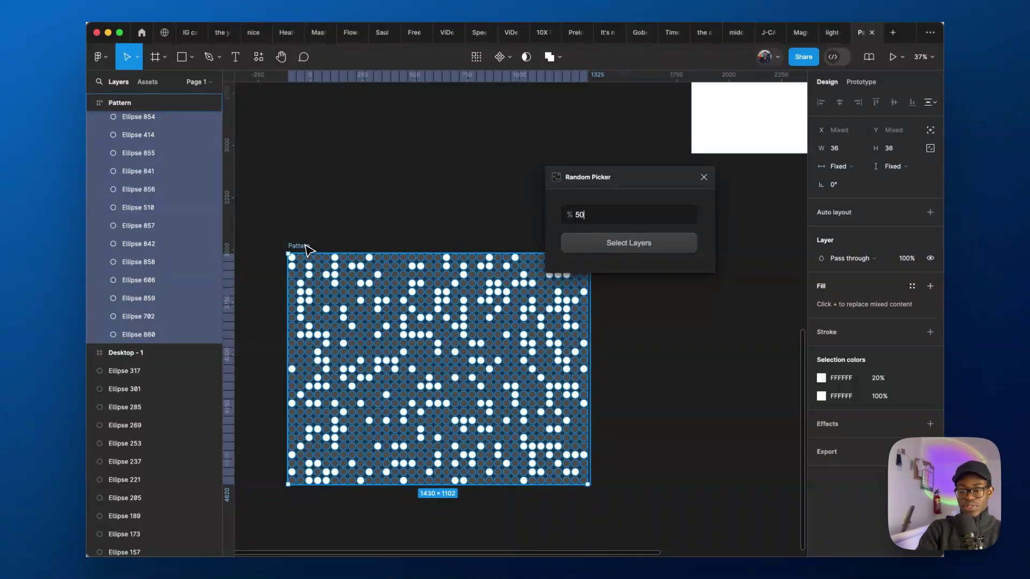
{"action": "type", "text": "50"}
{"action": "key", "text": "Return"}
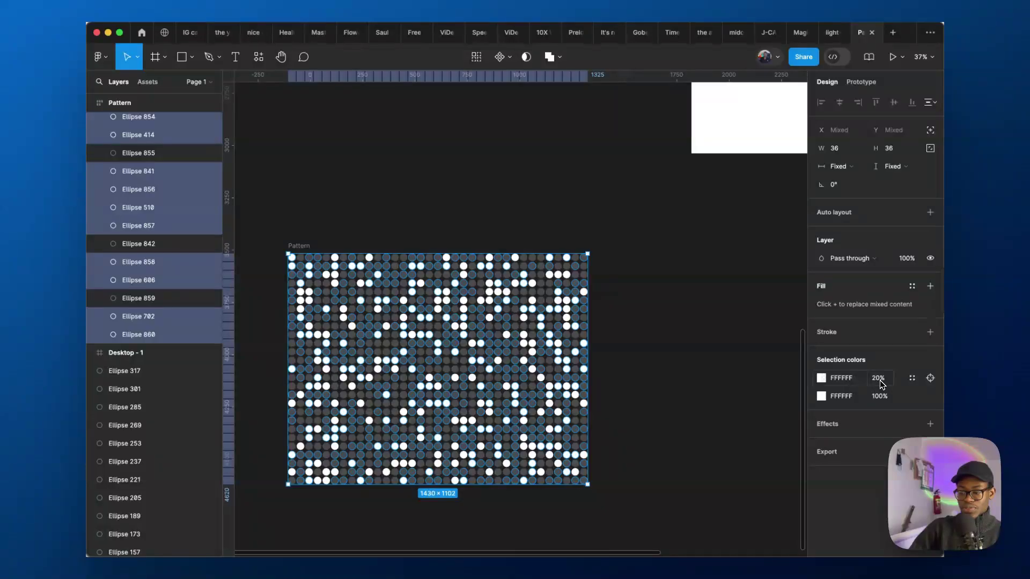
Set the picked circles' 20% white to 48% opacity and their 100% white to 54%.
{"action": "left_click_drag", "start_coordinate": [880, 383], "coordinate": [911, 385]}
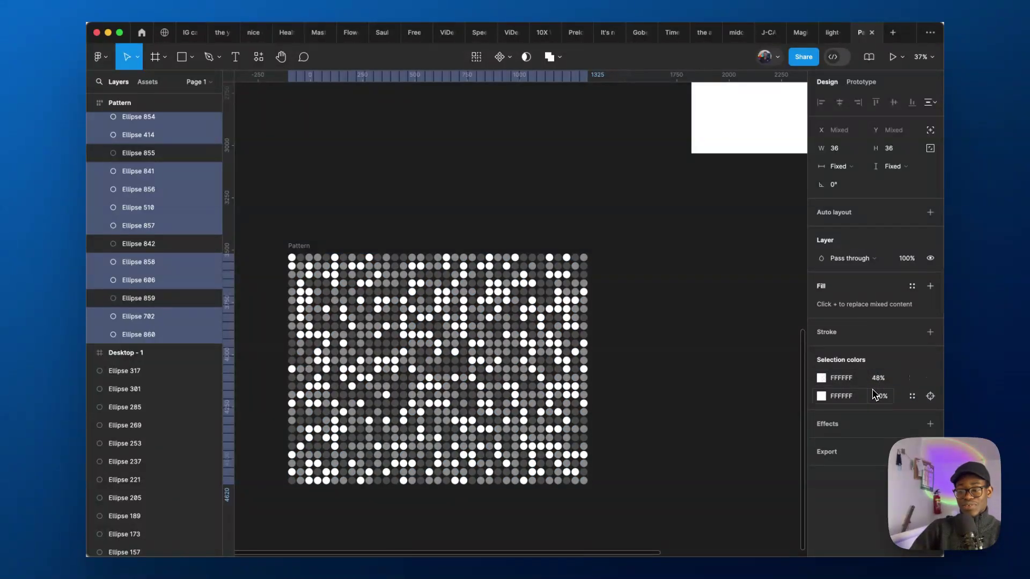
{"action": "left_click_drag", "start_coordinate": [889, 400], "coordinate": [821, 397]}
{"action": "left_click_drag", "start_coordinate": [889, 402], "coordinate": [889, 402]}
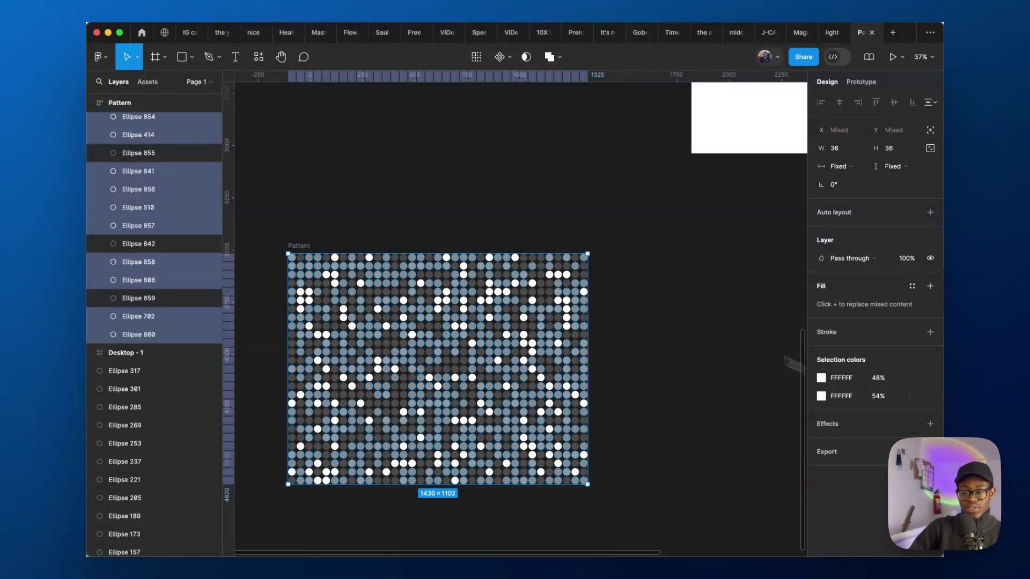
{"action": "left_click", "coordinate": [585, 175]}
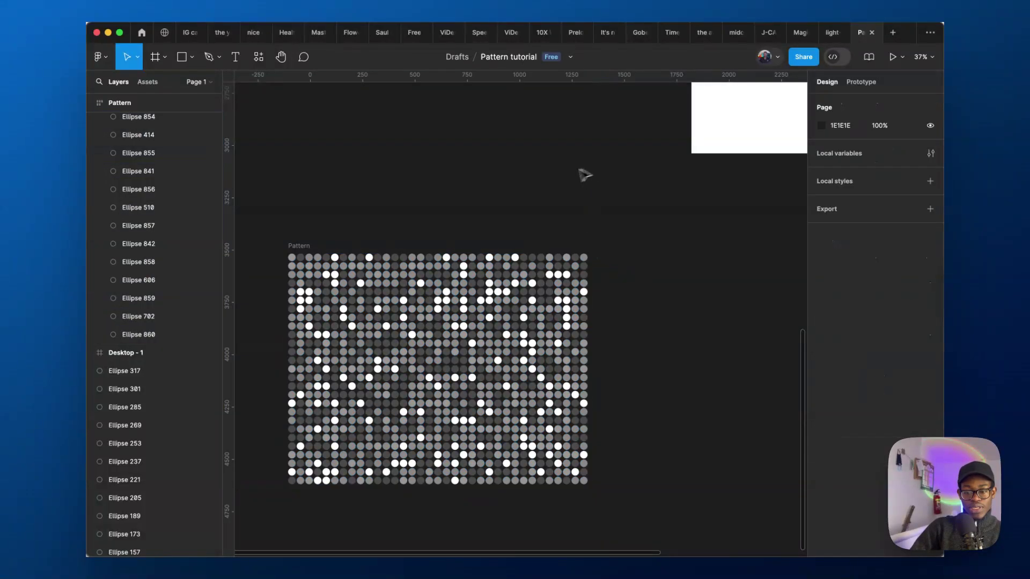
Select all circles in the Pattern frame again and pick another random subset with the Random Picker plugin.
{"action": "left_click", "coordinate": [299, 244]}
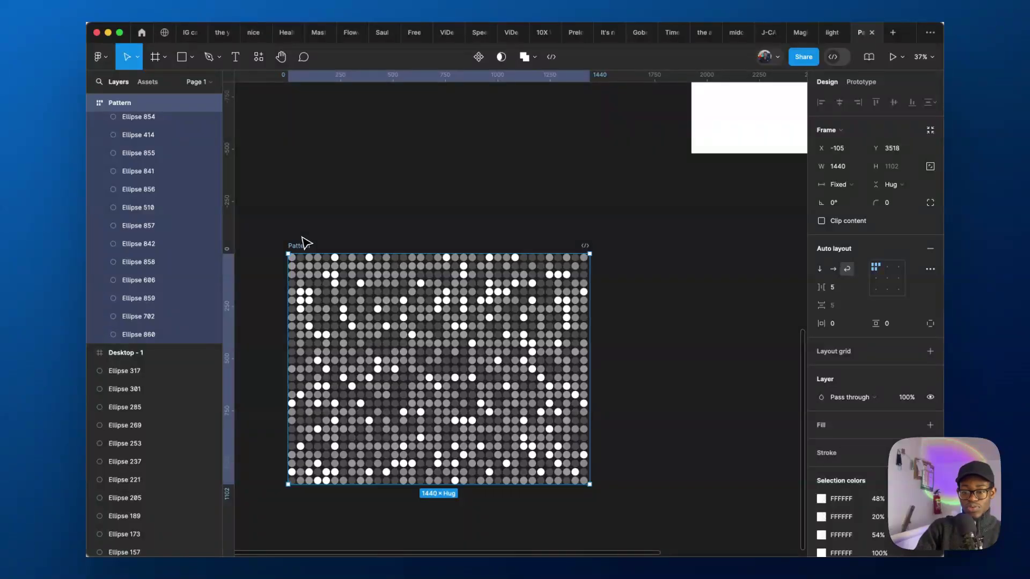
{"action": "key", "text": "Return"}
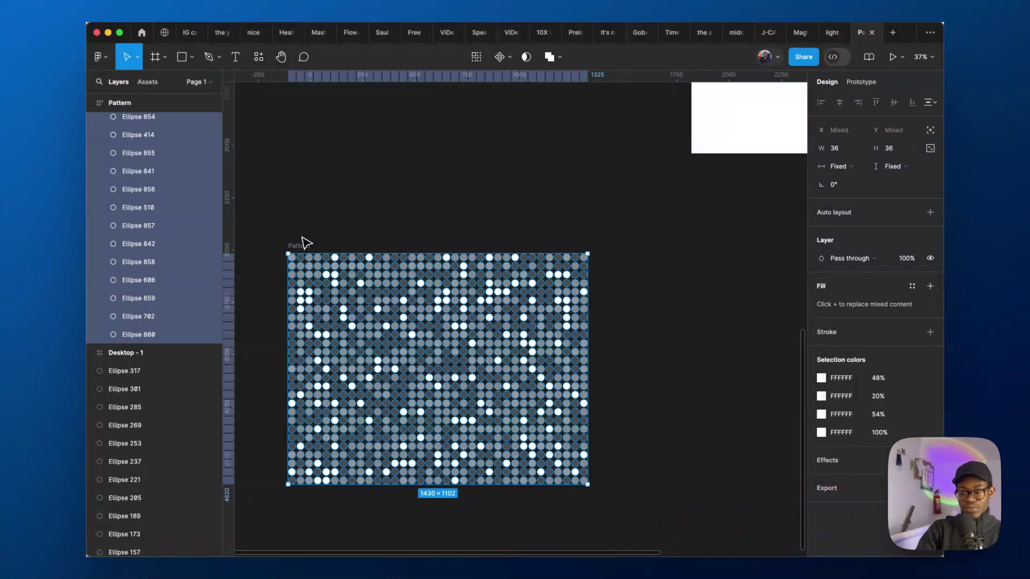
{"action": "key", "text": "super+slash"}
{"action": "key", "text": "Return"}
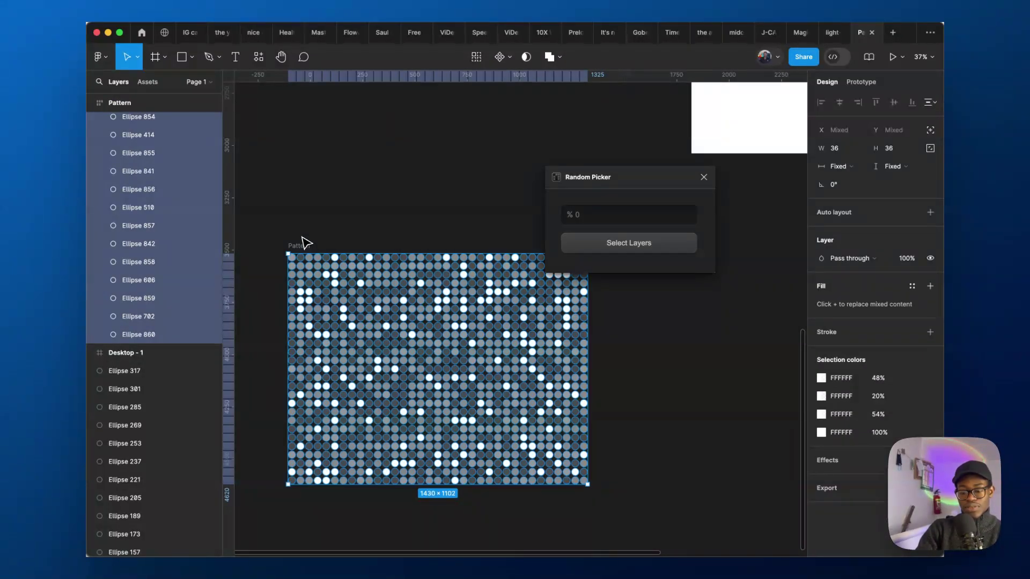
{"action": "key", "text": "Return"}
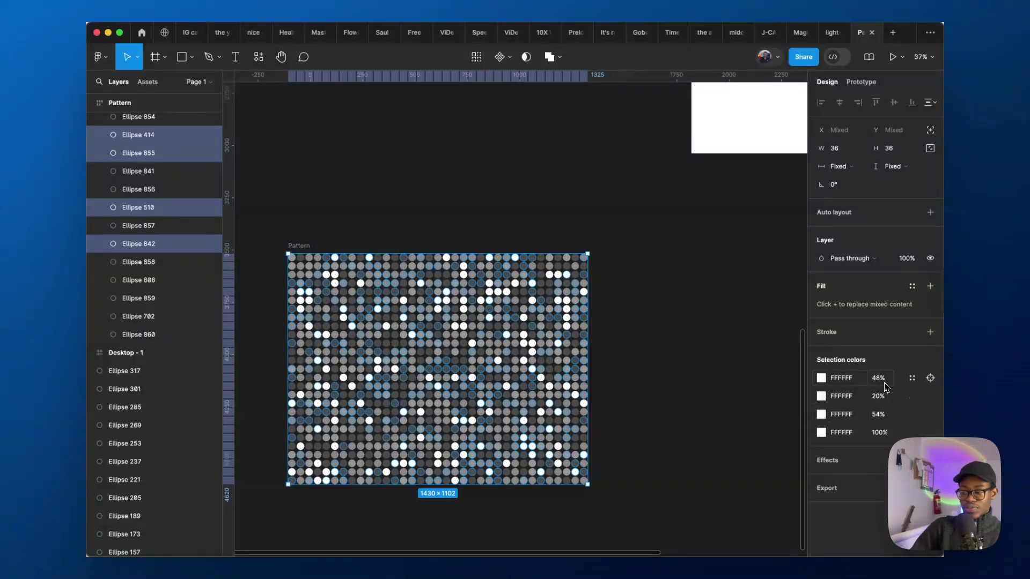
Set the white fill opacities of the randomly picked circles to 60%, 14% and 70%.
{"action": "left_click_drag", "start_coordinate": [885, 387], "coordinate": [841, 420]}
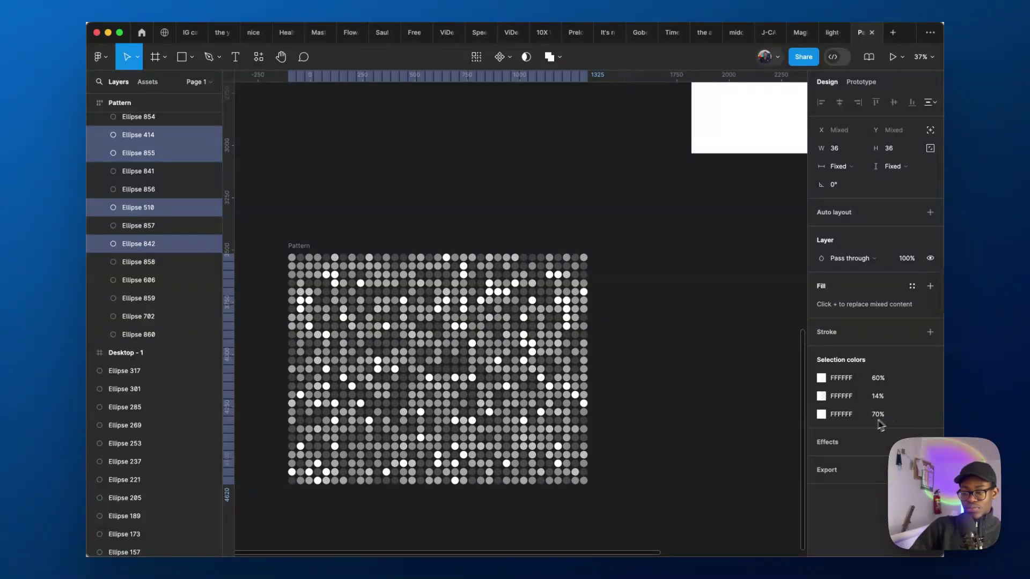
{"action": "left_click", "coordinate": [727, 292]}
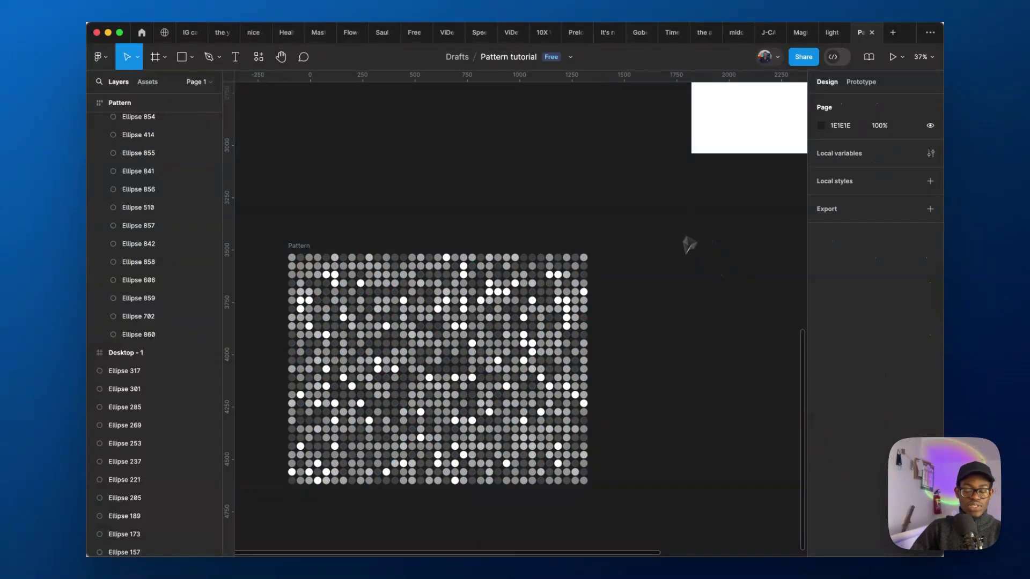
{"action": "left_click", "coordinate": [378, 296]}
{"action": "scroll", "coordinate": [351, 427], "scroll_direction": "up", "scroll_amount": 3}
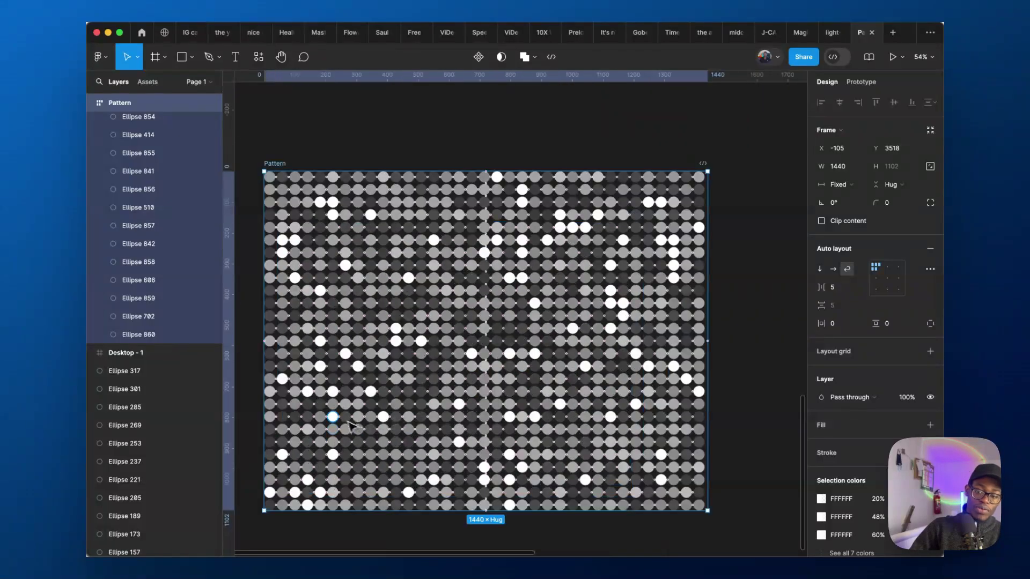
{"action": "scroll", "coordinate": [351, 427], "scroll_direction": "down", "scroll_amount": 3}
{"action": "scroll", "coordinate": [429, 382], "scroll_direction": "up", "scroll_amount": 2}
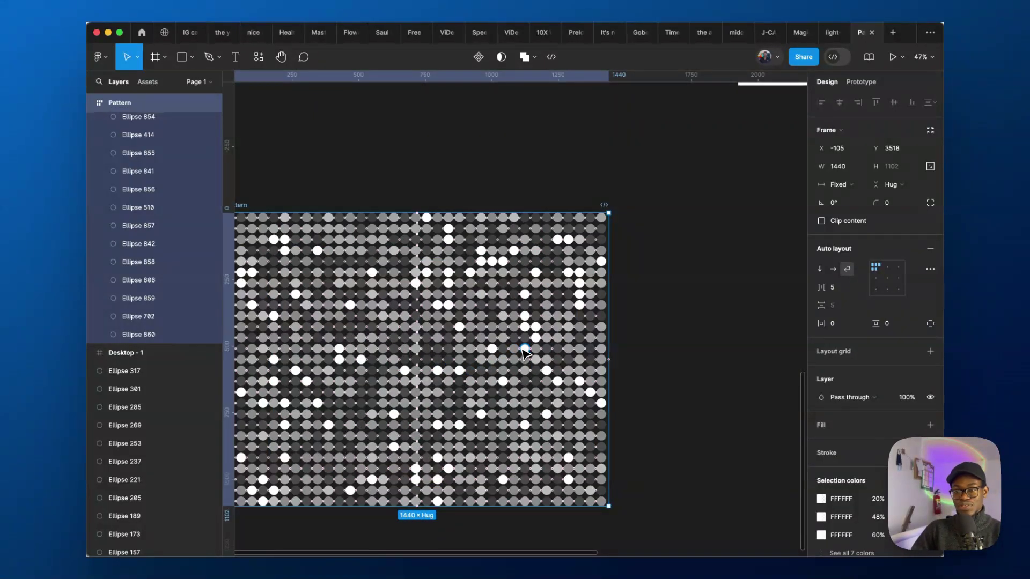
Fill the Desktop - 1 frame with black and move the Pattern frame to about X 773, Y 4032.
{"action": "scroll", "coordinate": [535, 303], "scroll_direction": "down", "scroll_amount": 3}
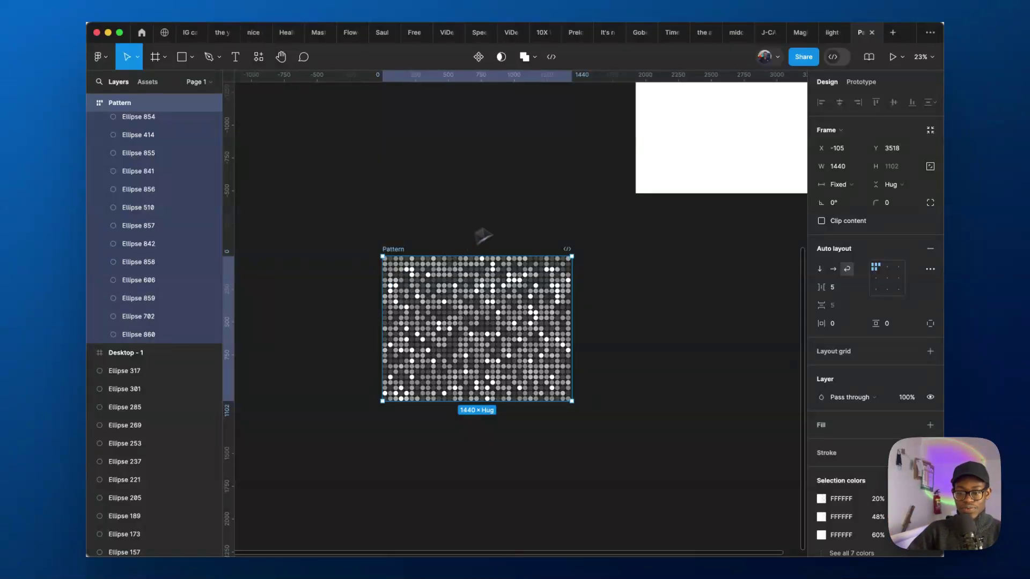
{"action": "scroll", "coordinate": [434, 220], "scroll_direction": "down", "scroll_amount": 2}
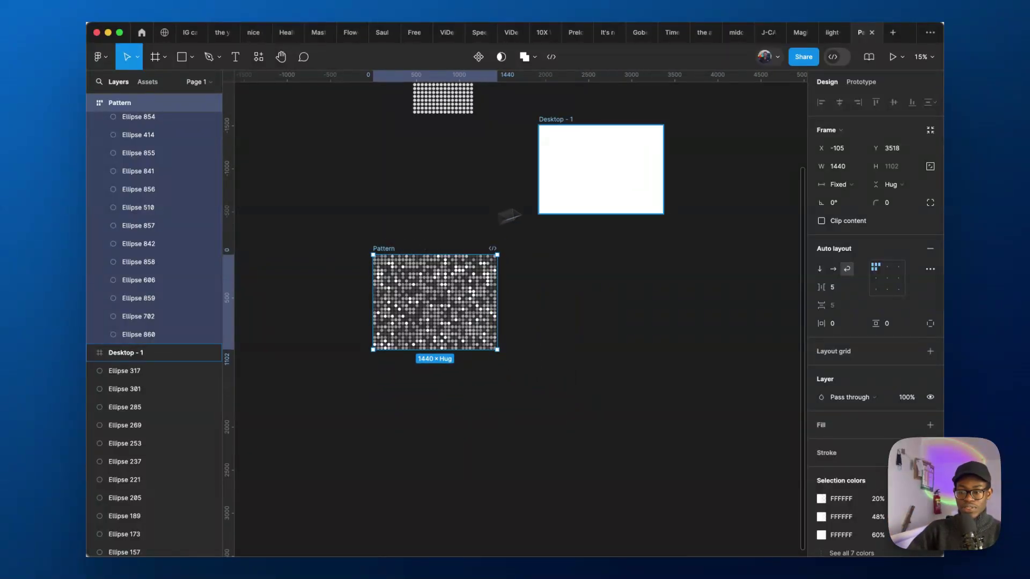
{"action": "left_click", "coordinate": [617, 206]}
{"action": "left_click", "coordinate": [822, 350]}
{"action": "left_click_drag", "start_coordinate": [784, 347], "coordinate": [556, 455]}
{"action": "left_click", "coordinate": [485, 251]}
{"action": "left_click_drag", "start_coordinate": [387, 253], "coordinate": [464, 260]}
Examine how the background circles vary and fade in the eleven labs design.
{"action": "scroll", "coordinate": [465, 259], "scroll_direction": "up", "scroll_amount": 5}
{"action": "scroll", "coordinate": [504, 330], "scroll_direction": "up", "scroll_amount": 5}
{"action": "scroll", "coordinate": [504, 330], "scroll_direction": "up", "scroll_amount": 5}
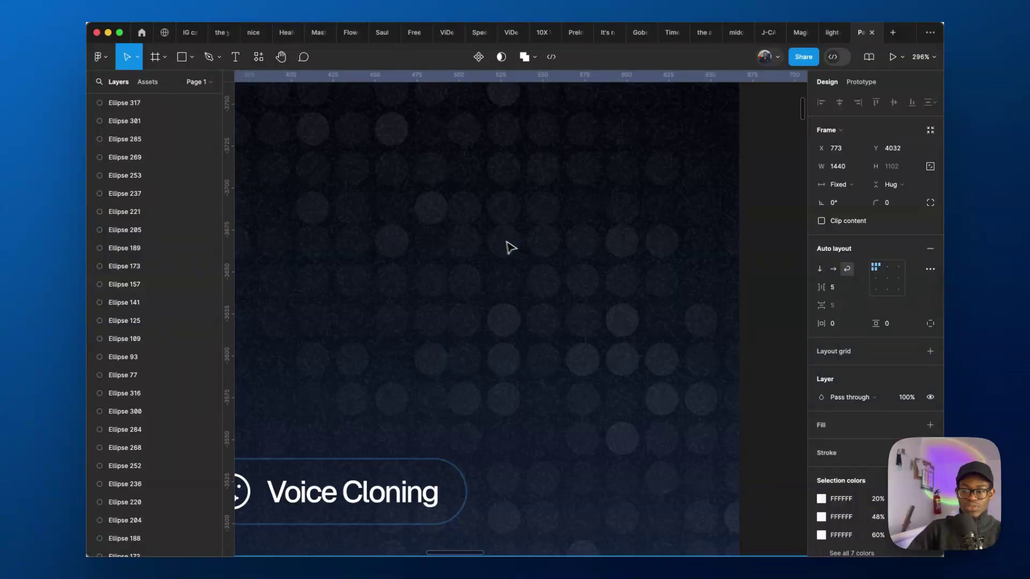
{"action": "scroll", "coordinate": [508, 246], "scroll_direction": "down", "scroll_amount": 5}
{"action": "scroll", "coordinate": [459, 213], "scroll_direction": "down", "scroll_amount": 10}
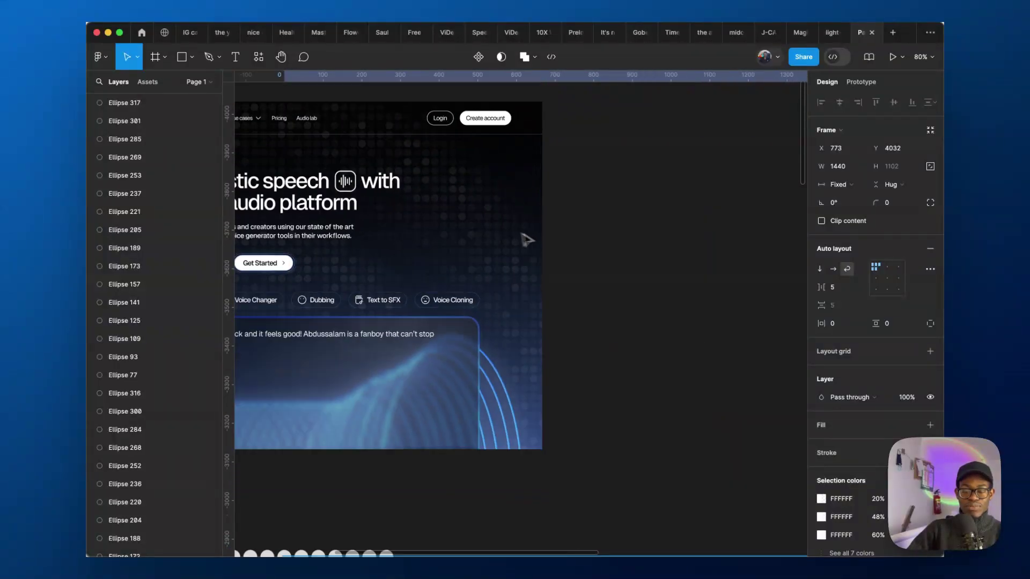
{"action": "scroll", "coordinate": [593, 380], "scroll_direction": "up", "scroll_amount": 5}
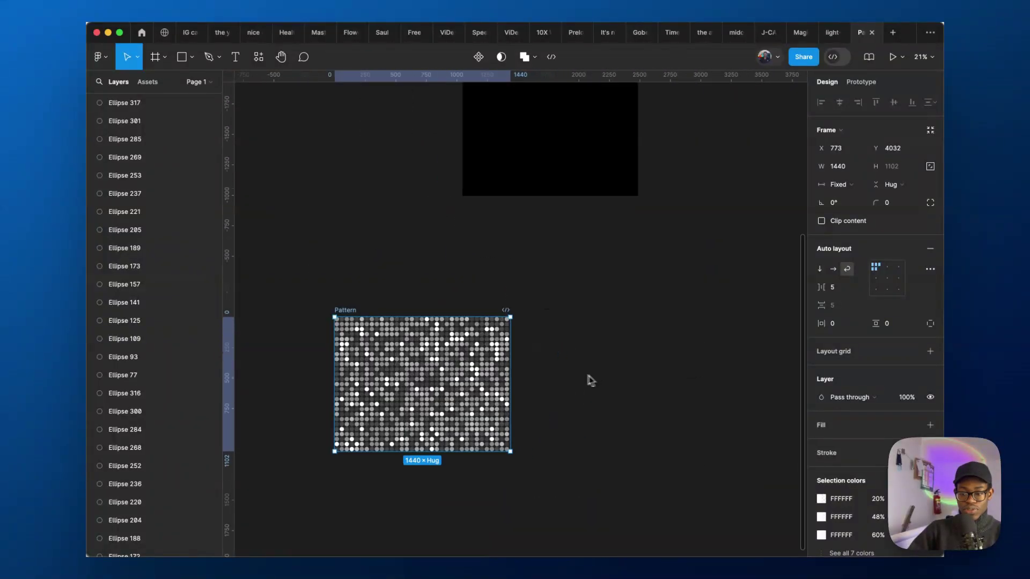
{"action": "left_click", "coordinate": [558, 313]}
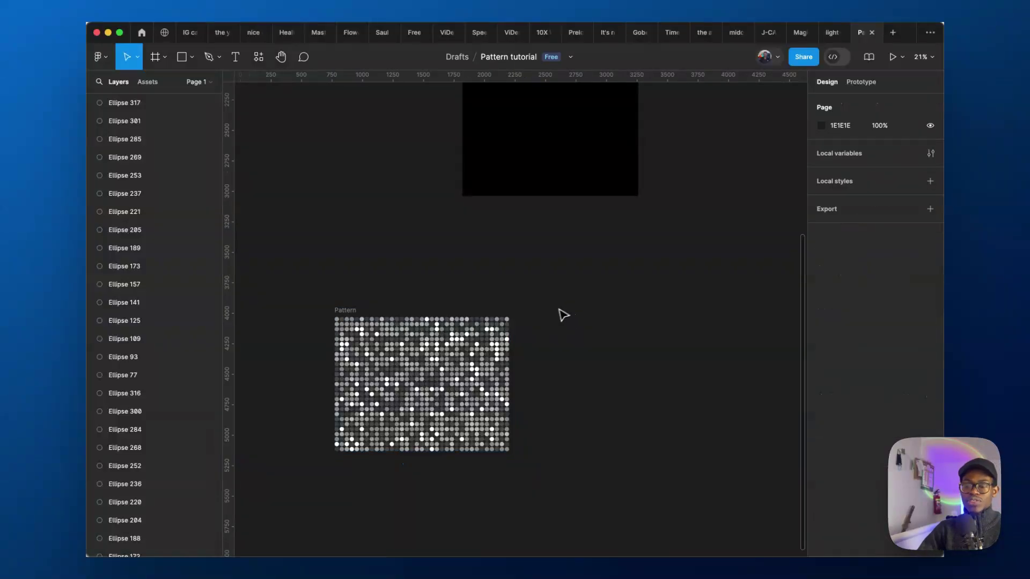
Draw a circle about 1185 px across beside the Pattern frame, its upper edge level with the frame's.
{"action": "scroll", "coordinate": [588, 308], "scroll_direction": "down", "scroll_amount": 3}
{"action": "scroll", "coordinate": [383, 304], "scroll_direction": "up", "scroll_amount": 2}
{"action": "scroll", "coordinate": [383, 304], "scroll_direction": "left", "scroll_amount": 2}
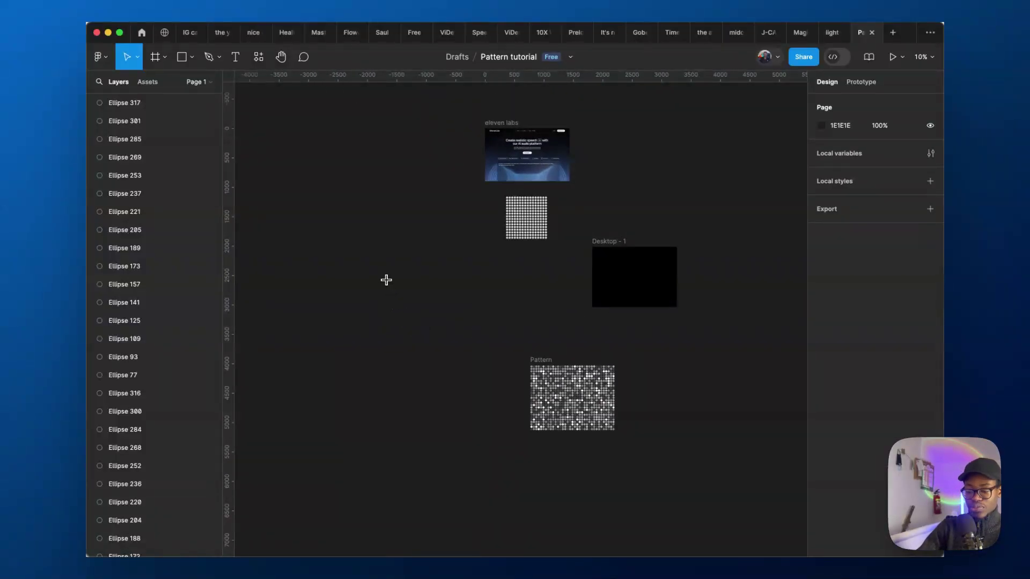
{"action": "key", "text": "o"}
{"action": "left_click_drag", "start_coordinate": [359, 337], "coordinate": [462, 414]}
{"action": "left_click_drag", "start_coordinate": [413, 334], "coordinate": [489, 396]}
{"action": "scroll", "coordinate": [489, 396], "scroll_direction": "up", "scroll_amount": 5}
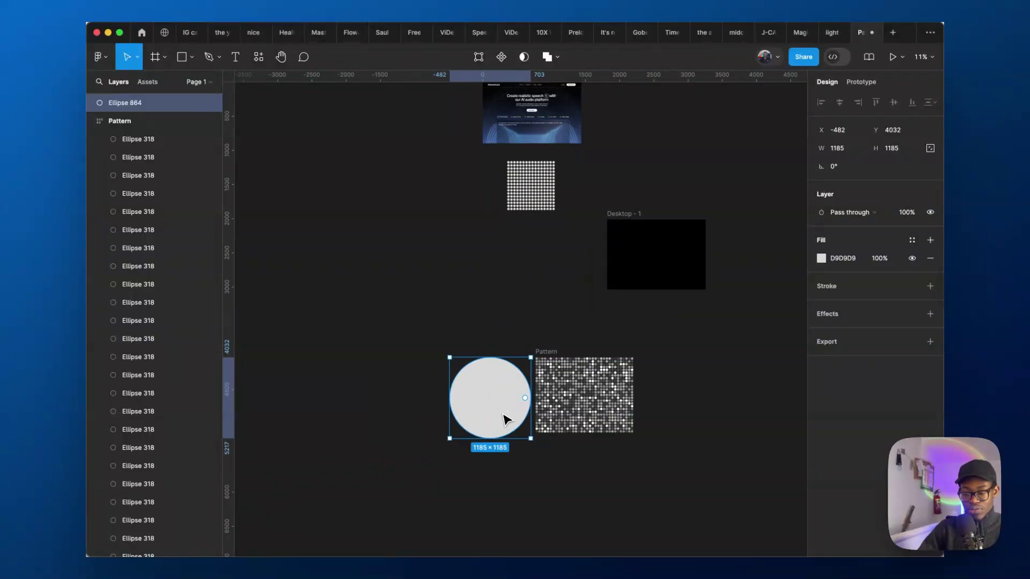
Change the circle's solid fill to a radial gradient.
{"action": "left_click", "coordinate": [822, 258]}
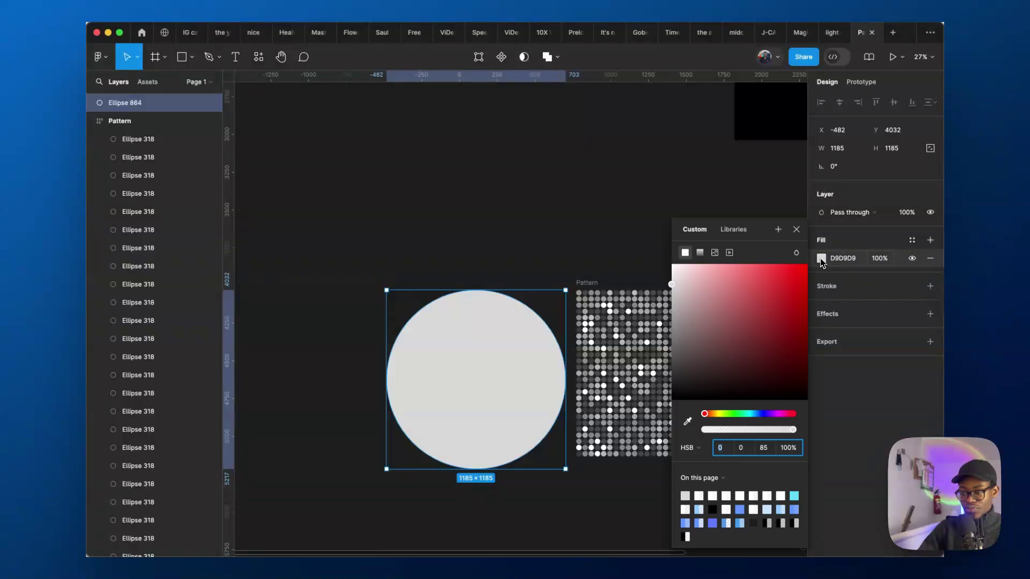
{"action": "left_click", "coordinate": [700, 253]}
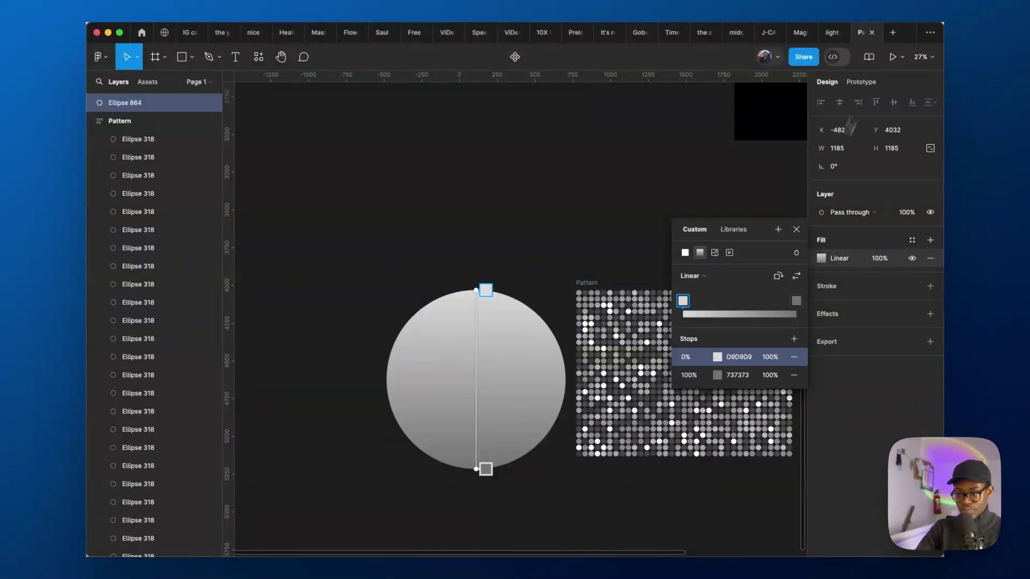
{"action": "left_click", "coordinate": [698, 276]}
{"action": "left_click", "coordinate": [706, 289]}
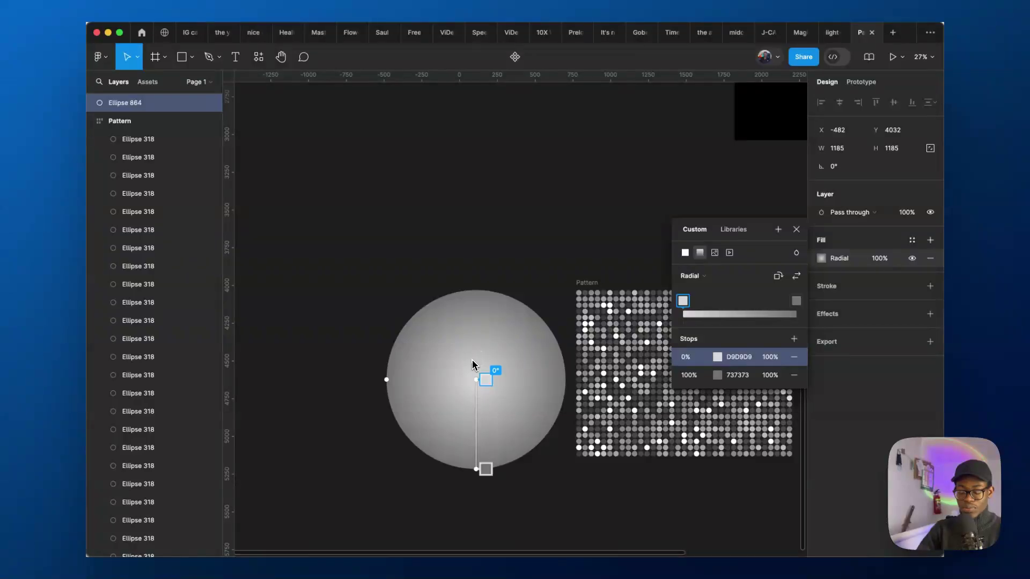
Try adding intermediate stops at 13%, 38%, 61% and 84% to the circle's radial gradient.
{"action": "left_click", "coordinate": [485, 413]}
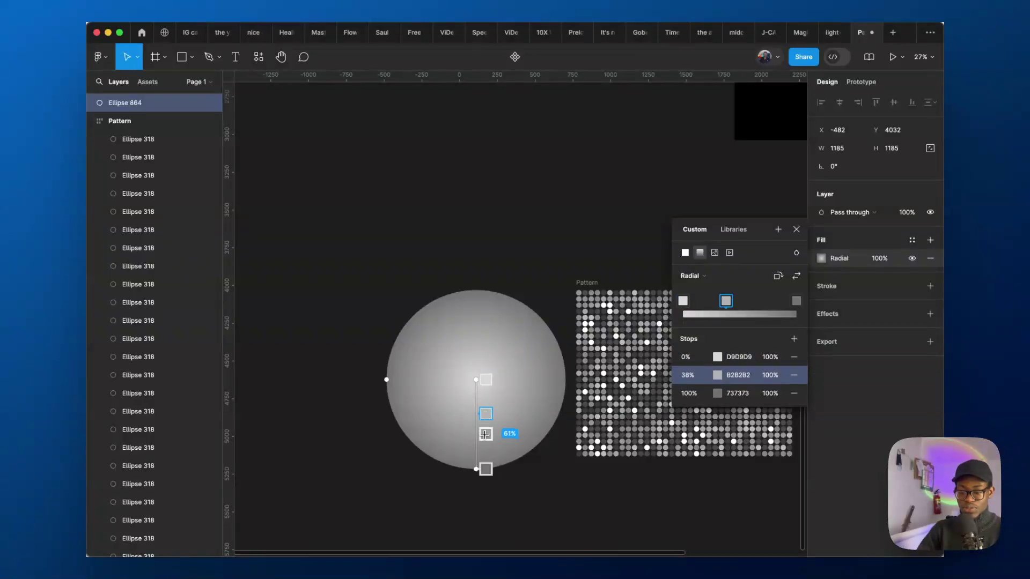
{"action": "left_click", "coordinate": [485, 435]}
{"action": "left_click", "coordinate": [488, 455]}
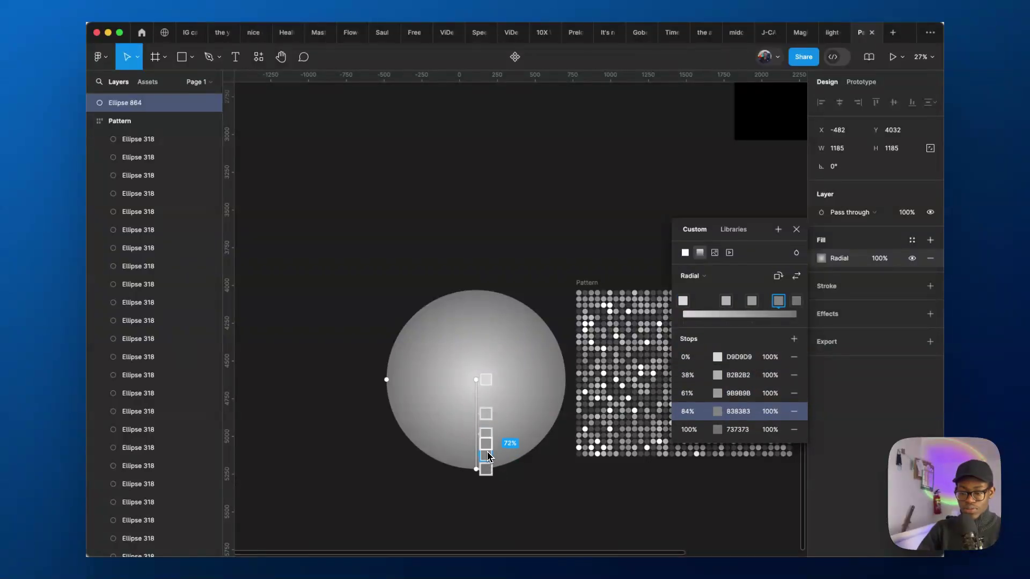
{"action": "left_click", "coordinate": [486, 391]}
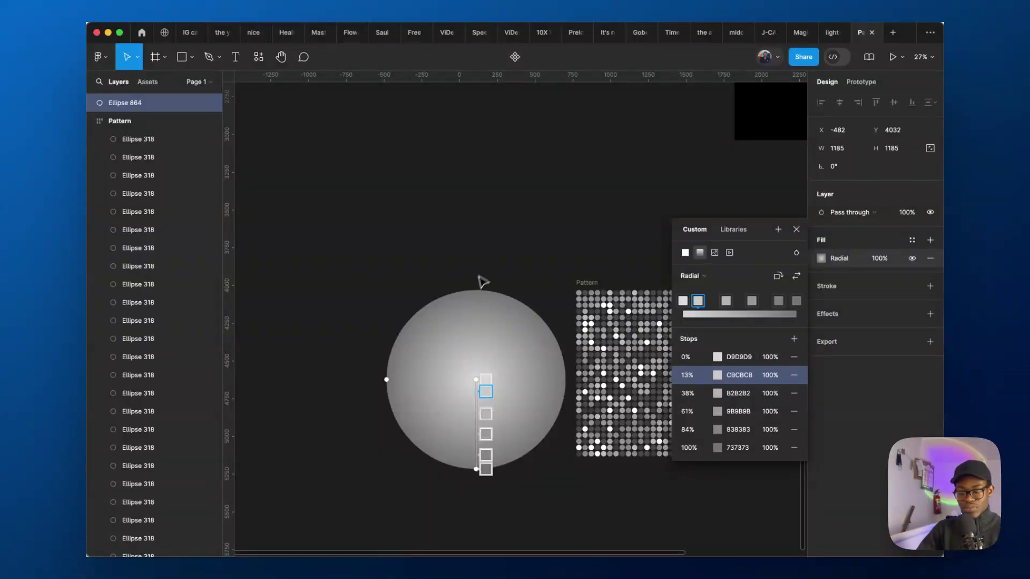
{"action": "key", "text": "Escape"}
{"action": "scroll", "coordinate": [387, 381], "scroll_direction": "down", "scroll_amount": 5}
{"action": "scroll", "coordinate": [426, 384], "scroll_direction": "up", "scroll_amount": 6}
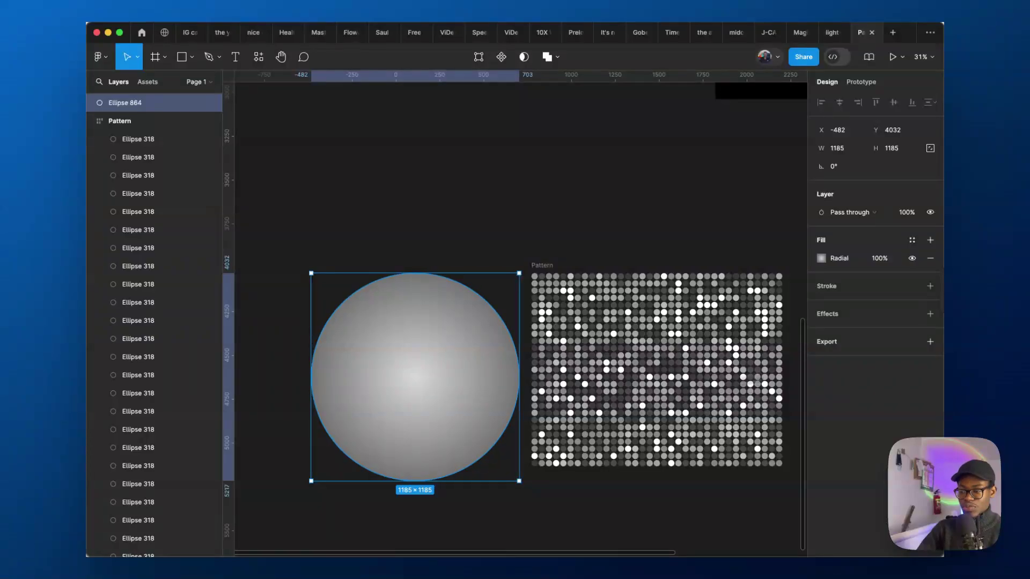
{"action": "left_click", "coordinate": [823, 258]}
{"action": "scroll", "coordinate": [427, 344], "scroll_direction": "down", "scroll_amount": 5}
{"action": "key", "text": "Escape"}
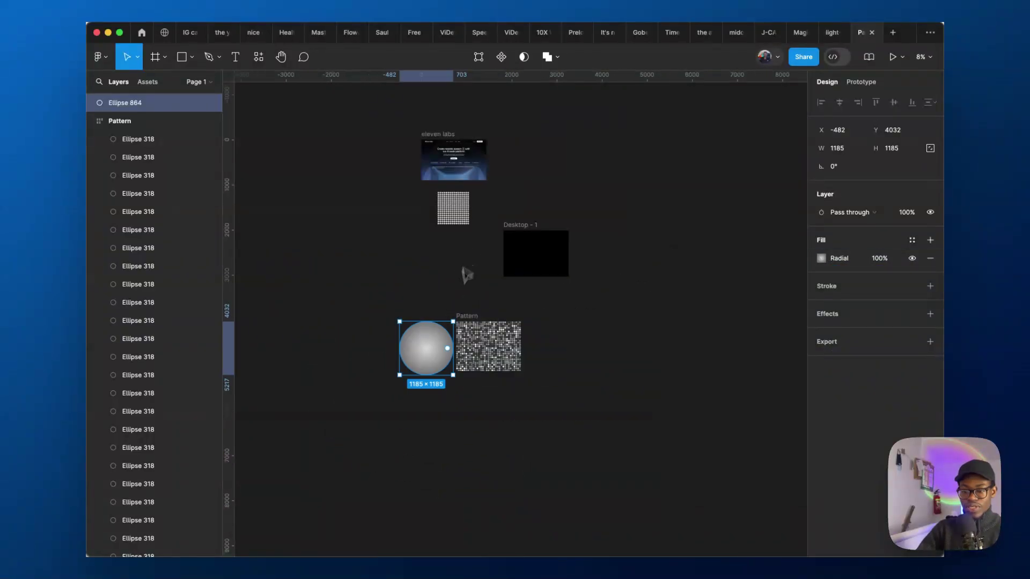
Duplicate the gradient circle and the Pattern frame, placing the copies side by side away from the originals.
{"action": "left_click_drag", "start_coordinate": [437, 357], "coordinate": [360, 357]}
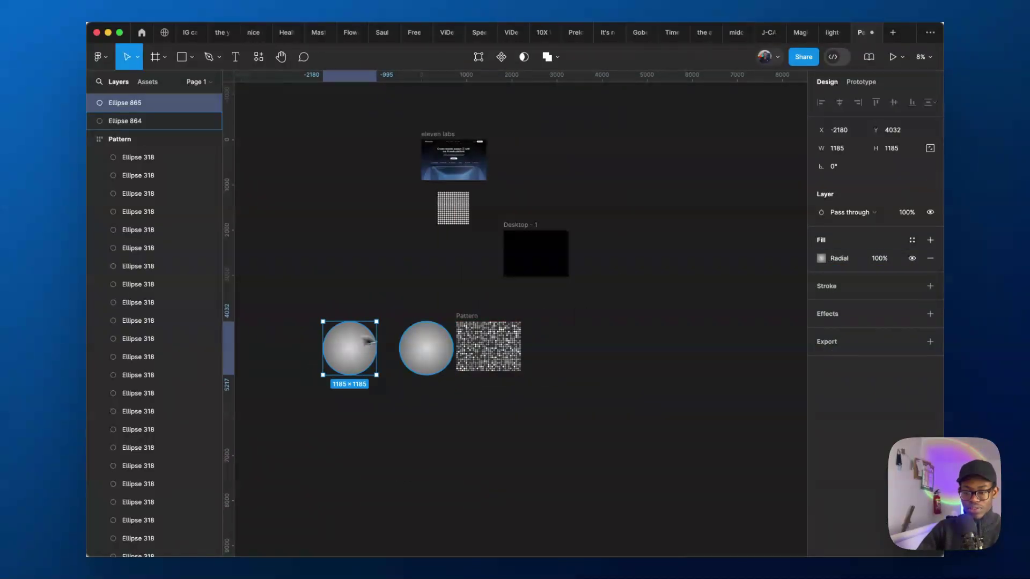
{"action": "left_click", "coordinate": [474, 320]}
{"action": "left_click_drag", "start_coordinate": [473, 319], "coordinate": [276, 319]}
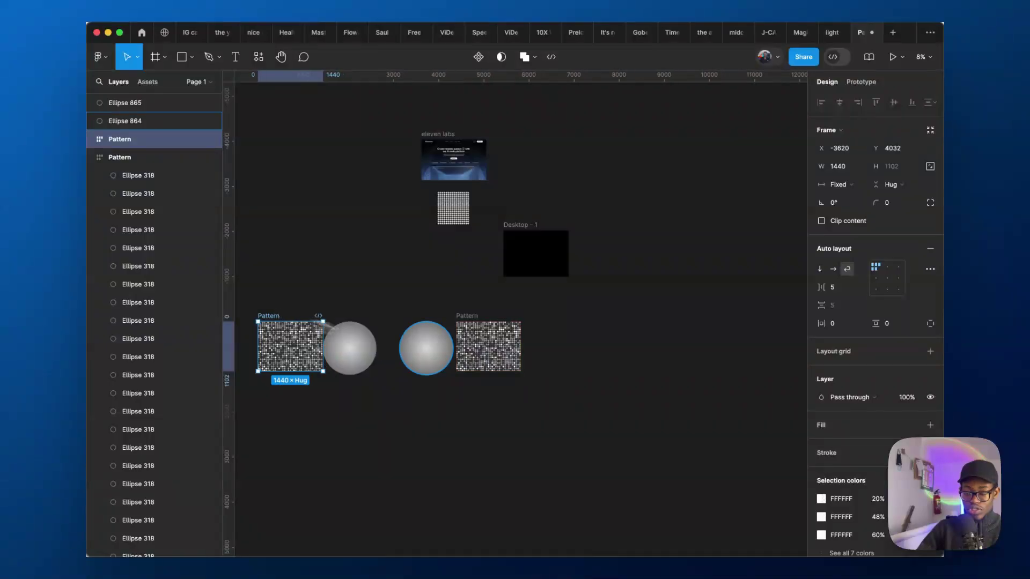
Set the outer gradient stop of the duplicated circle to 0% opacity.
{"action": "scroll", "coordinate": [651, 376], "scroll_direction": "down", "scroll_amount": 3}
{"action": "scroll", "coordinate": [453, 348], "scroll_direction": "up", "scroll_amount": 5}
{"action": "left_click", "coordinate": [487, 395]}
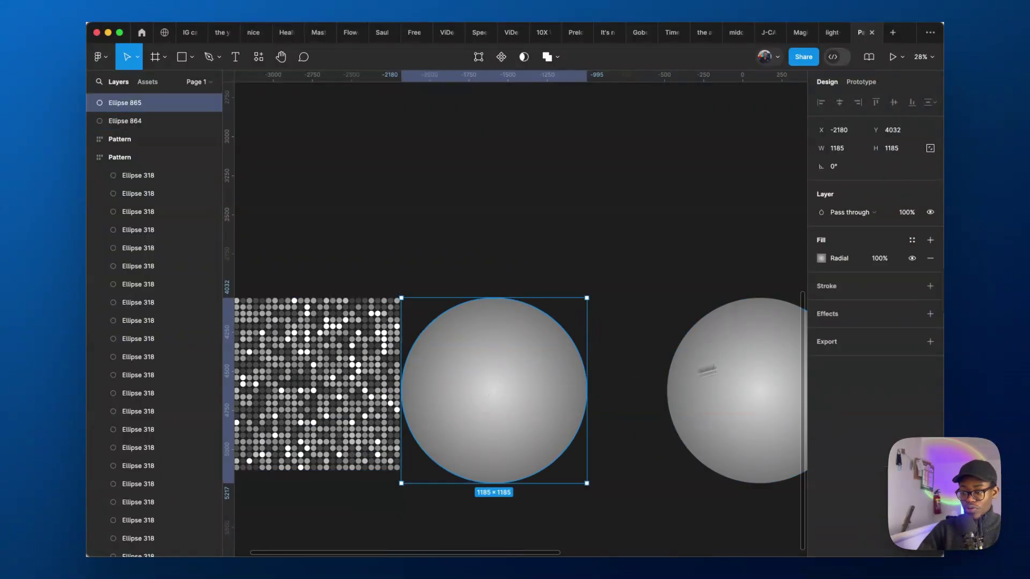
{"action": "left_click", "coordinate": [821, 258]}
{"action": "left_click", "coordinate": [784, 406]}
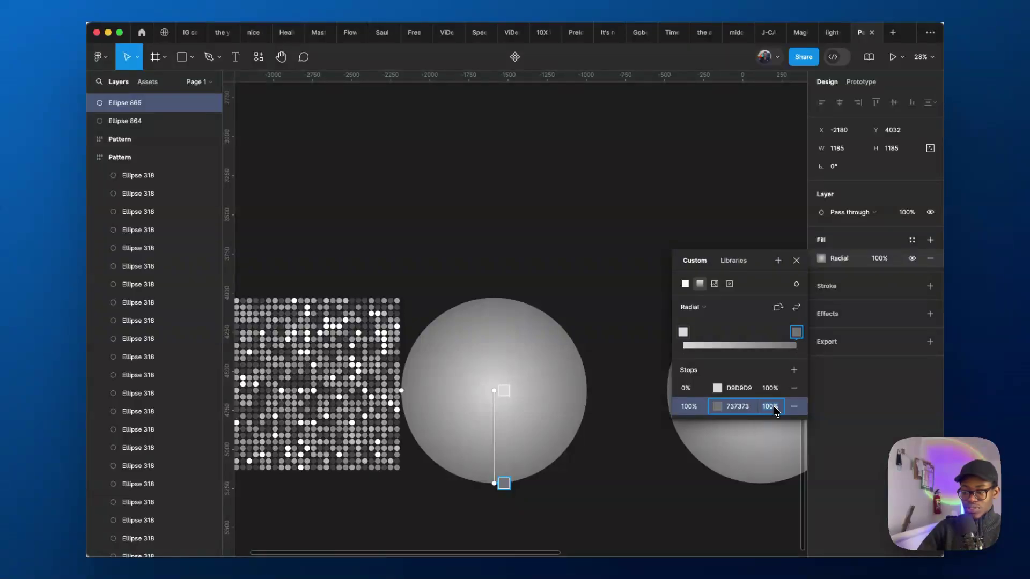
{"action": "left_click", "coordinate": [772, 407]}
{"action": "type", "text": "0"}
{"action": "key", "text": "Return"}
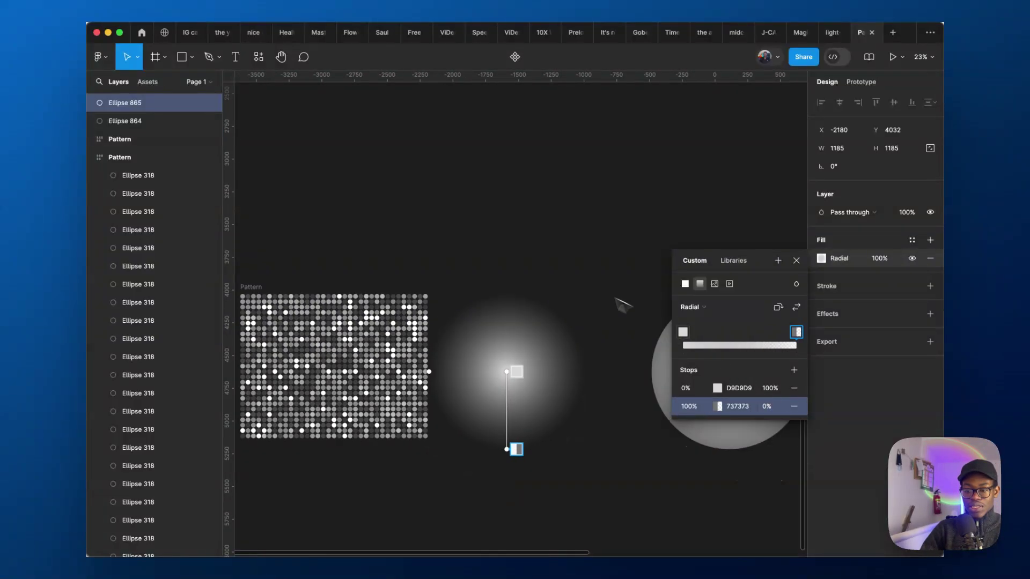
Center the faded circle horizontally on the duplicated Pattern frame and send it to the back.
{"action": "key", "text": "Escape"}
{"action": "scroll", "coordinate": [582, 279], "scroll_direction": "down", "scroll_amount": 5}
{"action": "left_click_drag", "start_coordinate": [545, 322], "coordinate": [470, 323]}
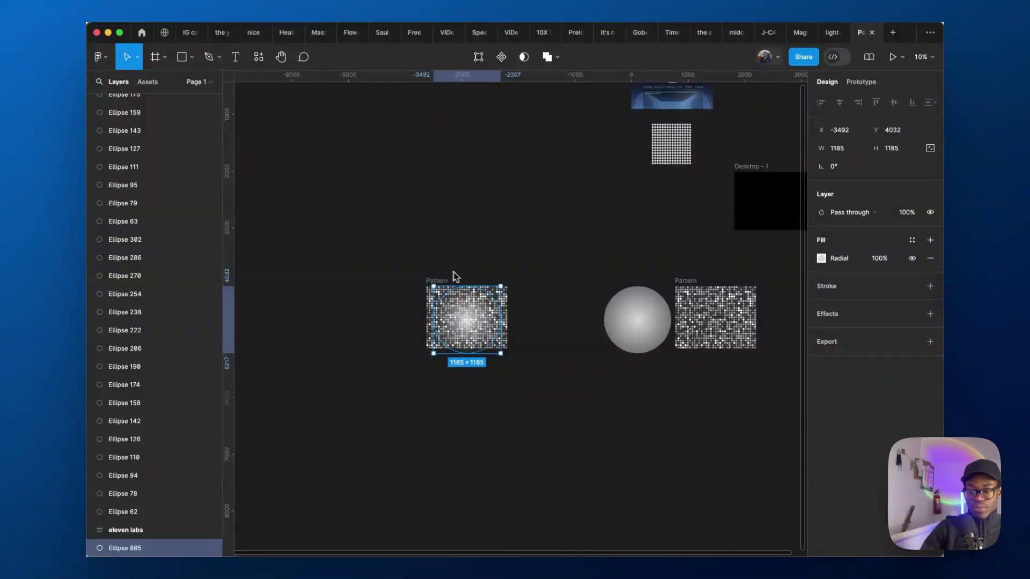
Flatten the duplicated Pattern frame into a single vector and inspect its dots.
{"action": "left_click", "coordinate": [439, 279]}
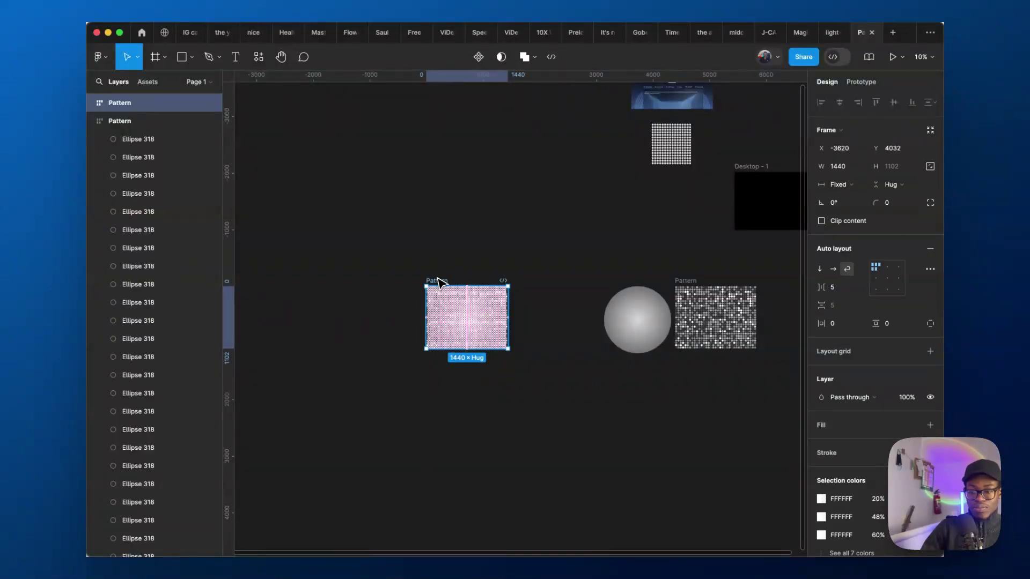
{"action": "key", "text": "super+e"}
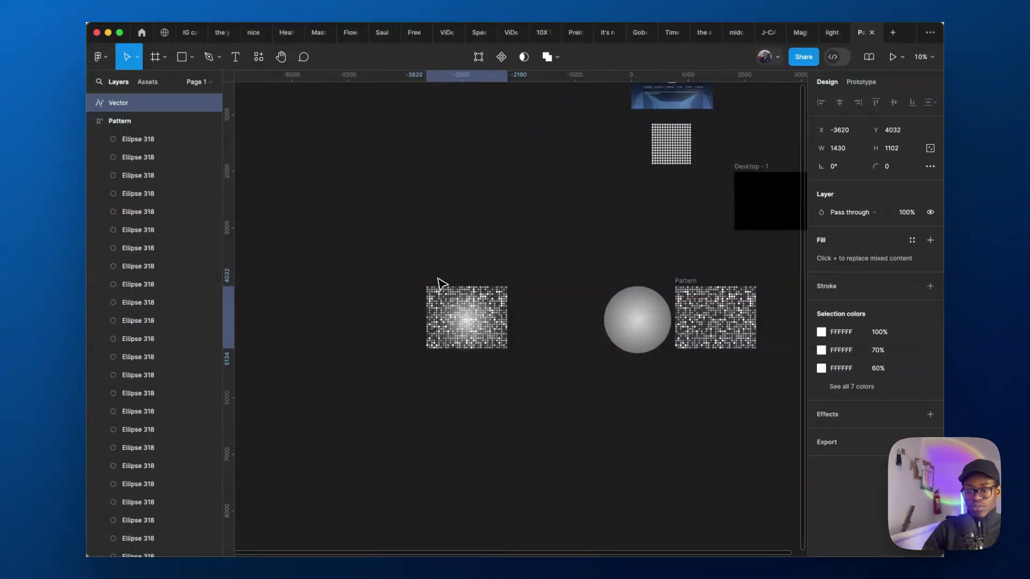
{"action": "scroll", "coordinate": [452, 308], "scroll_direction": "up", "scroll_amount": 10}
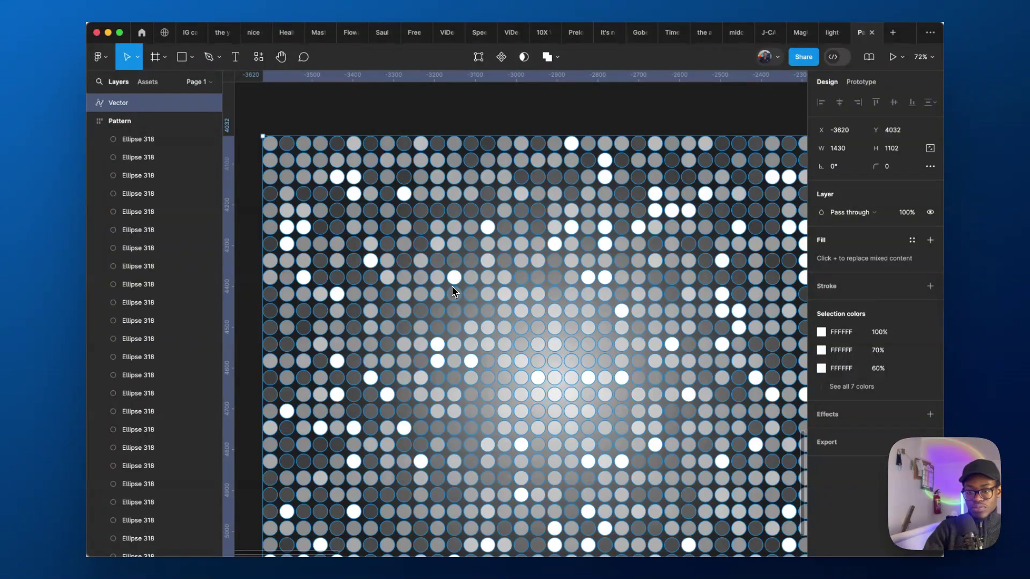
{"action": "double_click", "coordinate": [453, 288]}
{"action": "scroll", "coordinate": [472, 175], "scroll_direction": "down", "scroll_amount": 6}
{"action": "scroll", "coordinate": [472, 176], "scroll_direction": "down", "scroll_amount": 4}
{"action": "key", "text": "Escape"}
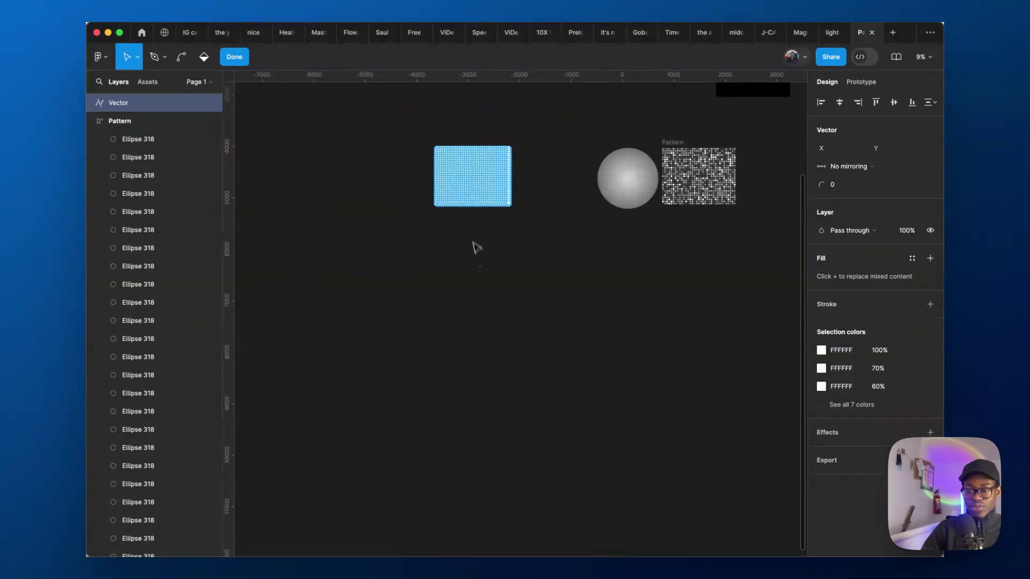
{"action": "key", "text": "Escape"}
Mask the flattened dot vector with the faded radial circle.
{"action": "scroll", "coordinate": [483, 161], "scroll_direction": "up", "scroll_amount": 4}
{"action": "left_click_drag", "start_coordinate": [652, 204], "coordinate": [370, 412]}
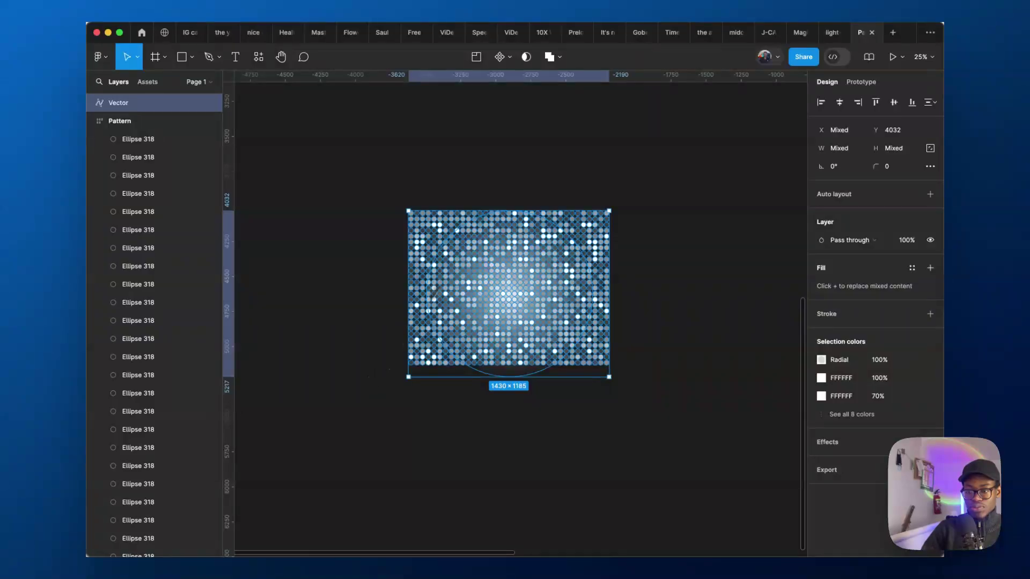
{"action": "left_click", "coordinate": [527, 57]}
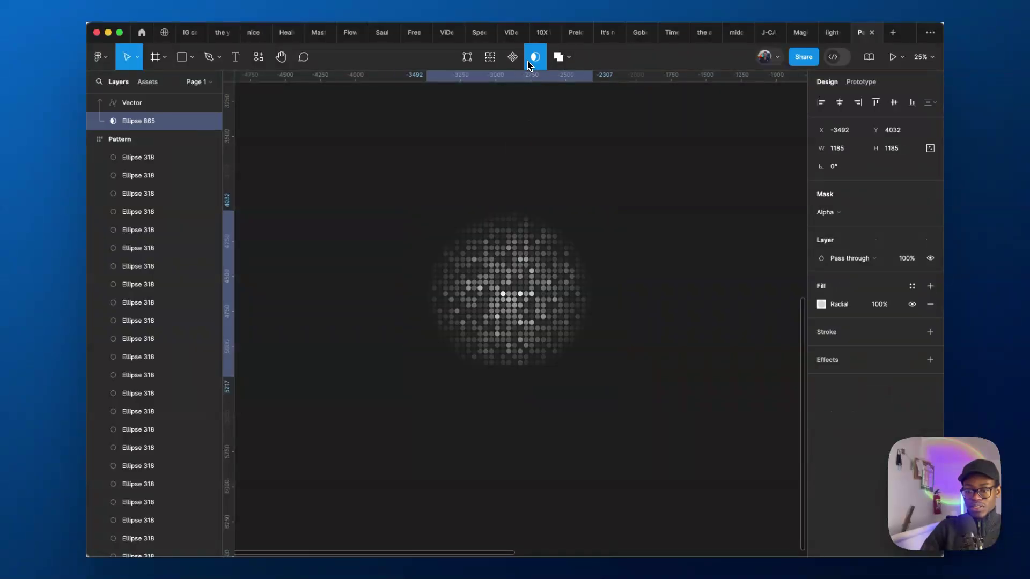
Scale the masked dot vector proportionally by 1.14x, to about 1627 × 1254.
{"action": "left_click", "coordinate": [522, 352]}
{"action": "scroll", "coordinate": [522, 352], "scroll_direction": "up", "scroll_amount": 5}
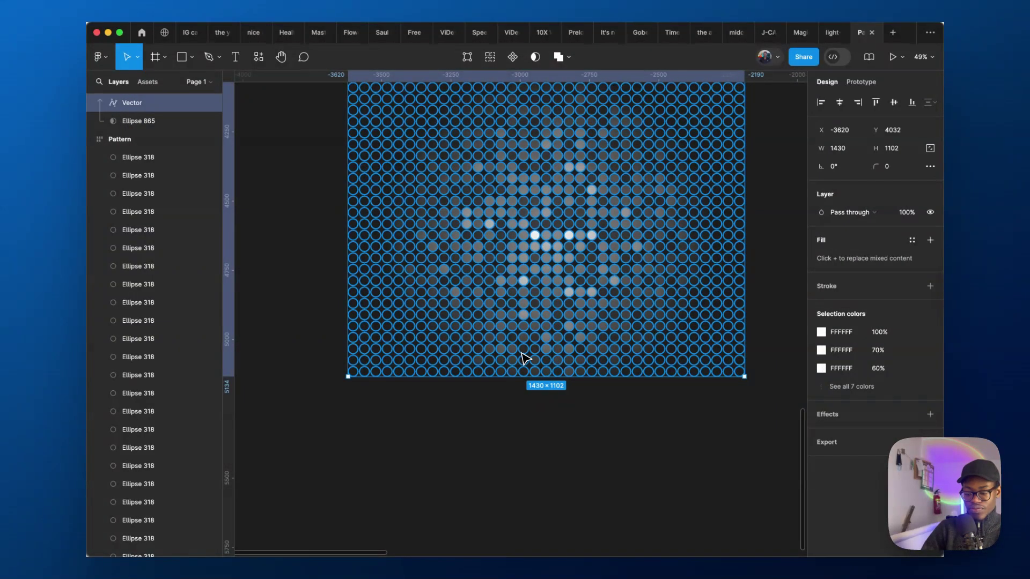
{"action": "key", "text": "k"}
{"action": "left_click_drag", "start_coordinate": [554, 376], "coordinate": [522, 419]}
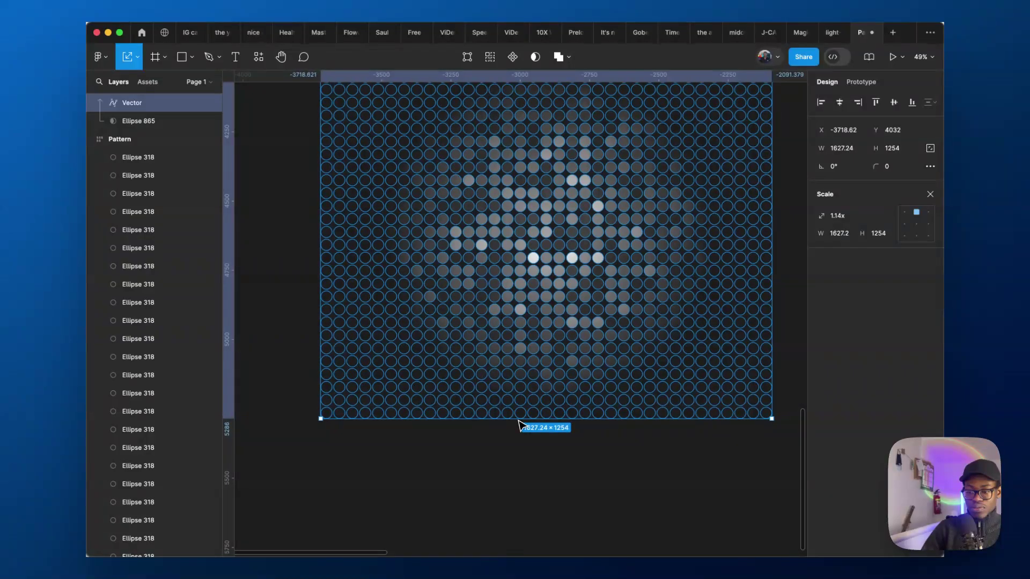
{"action": "key", "text": "Escape"}
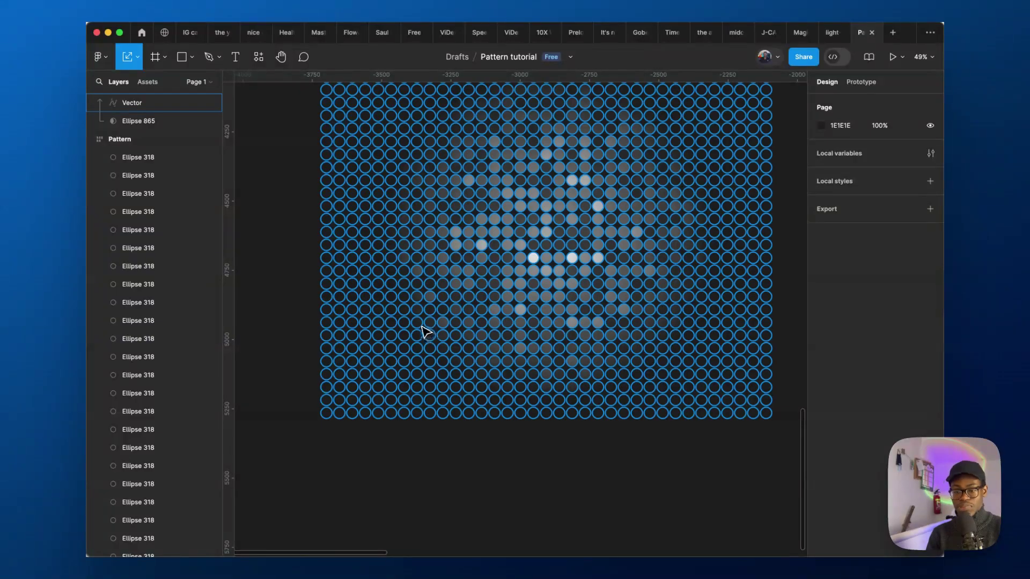
Add four stops, at 50%, 75%, 88% and 94%, to the radial gradient fill of the mask circle Ellipse 865.
{"action": "scroll", "coordinate": [419, 322], "scroll_direction": "down", "scroll_amount": 2}
{"action": "left_click", "coordinate": [429, 293]}
{"action": "scroll", "coordinate": [430, 292], "scroll_direction": "down", "scroll_amount": 2}
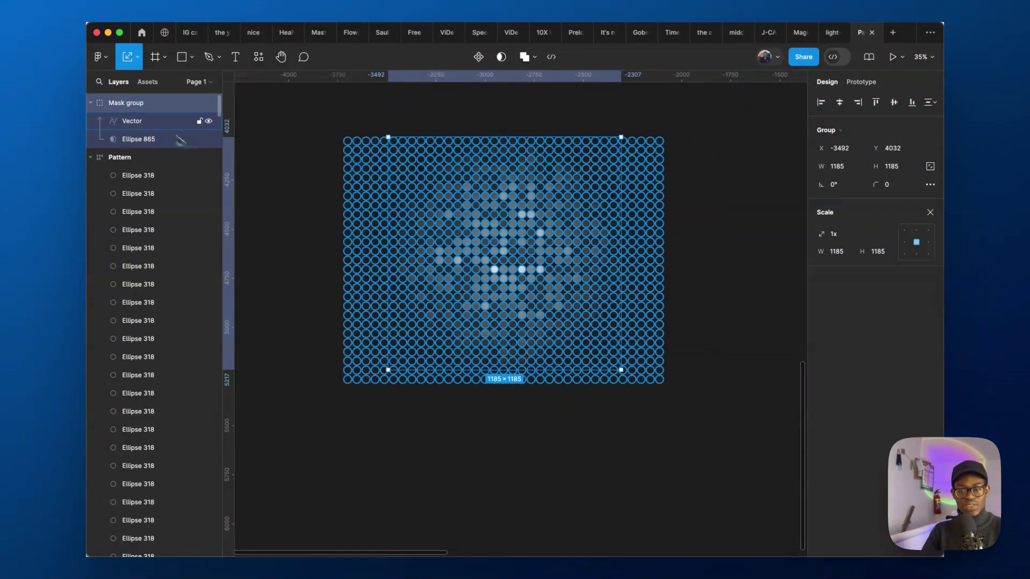
{"action": "left_click", "coordinate": [138, 123]}
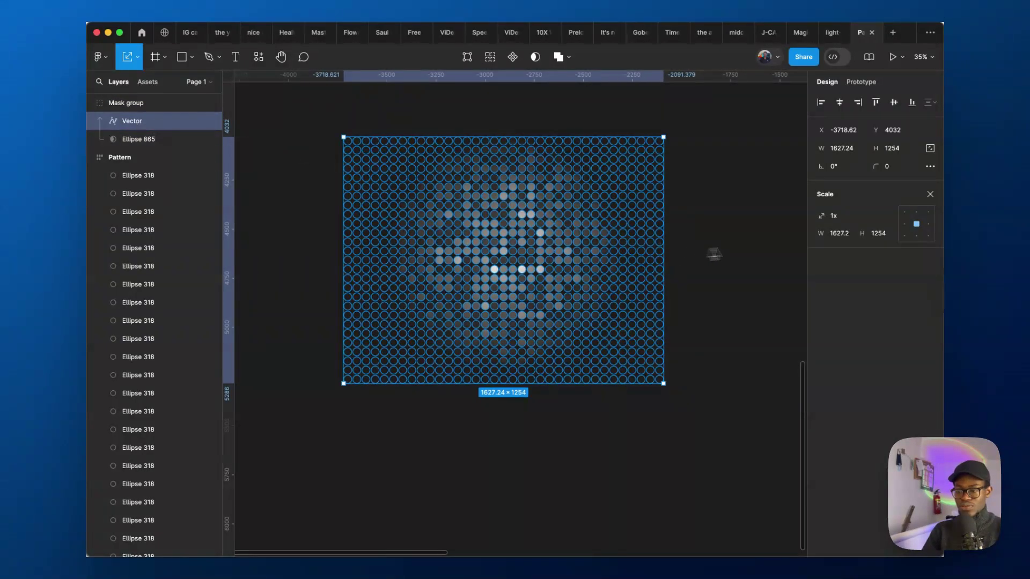
{"action": "left_click", "coordinate": [138, 143]}
{"action": "key", "text": "v"}
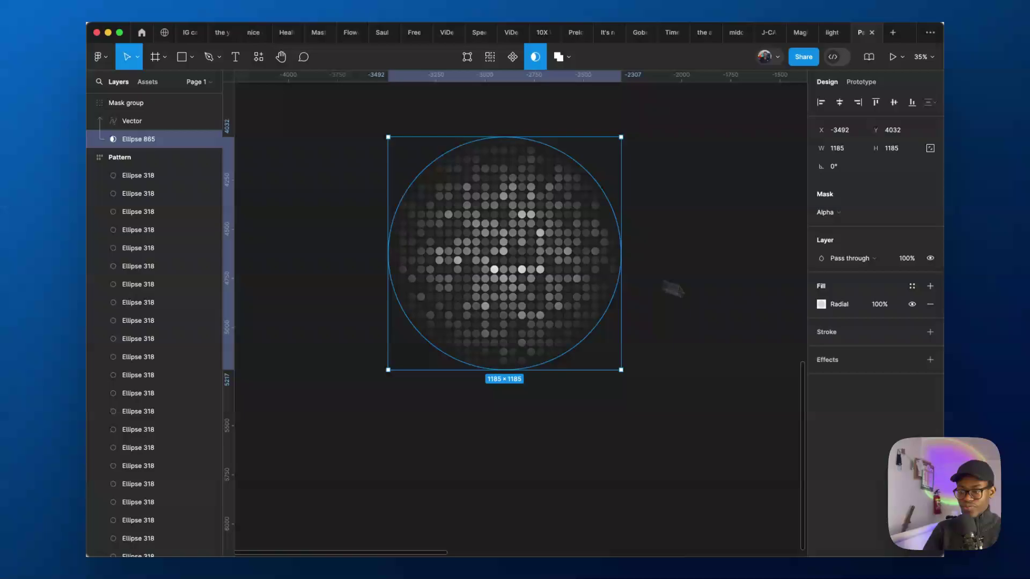
{"action": "left_click", "coordinate": [821, 305]}
{"action": "left_click_drag", "start_coordinate": [514, 370], "coordinate": [521, 410]}
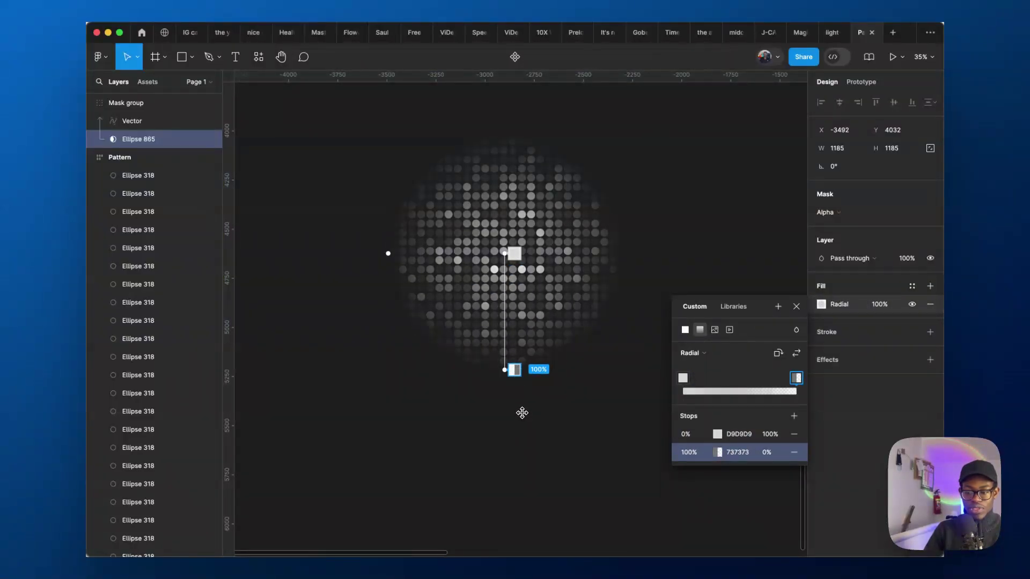
{"action": "left_click", "coordinate": [795, 417]}
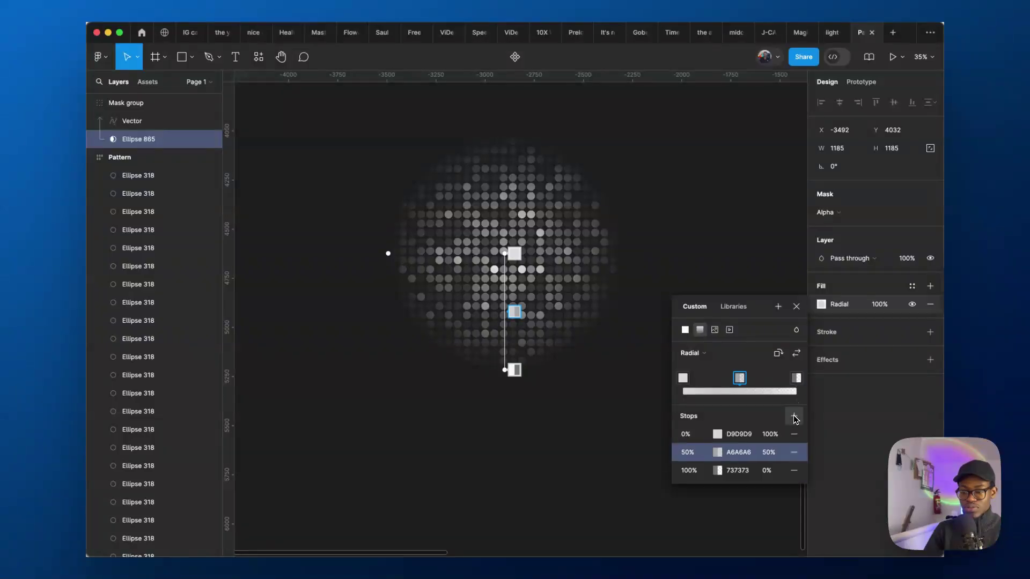
{"action": "left_click", "coordinate": [795, 417]}
{"action": "left_click", "coordinate": [794, 417]}
{"action": "left_click", "coordinate": [795, 416]}
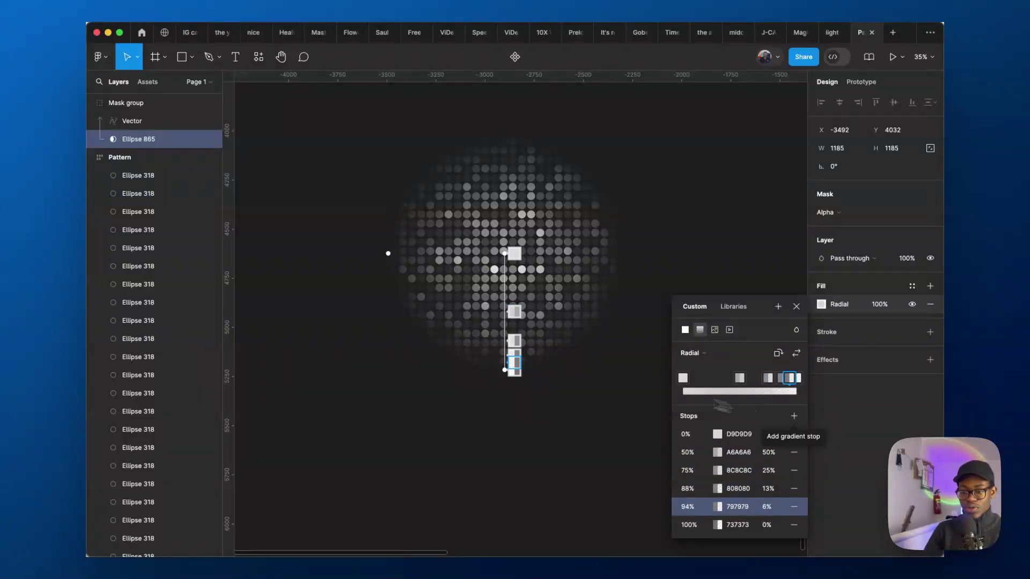
Move the 50% gradient stop inward to 14% and set its opacity to 100%.
{"action": "scroll", "coordinate": [526, 320], "scroll_direction": "up", "scroll_amount": 5}
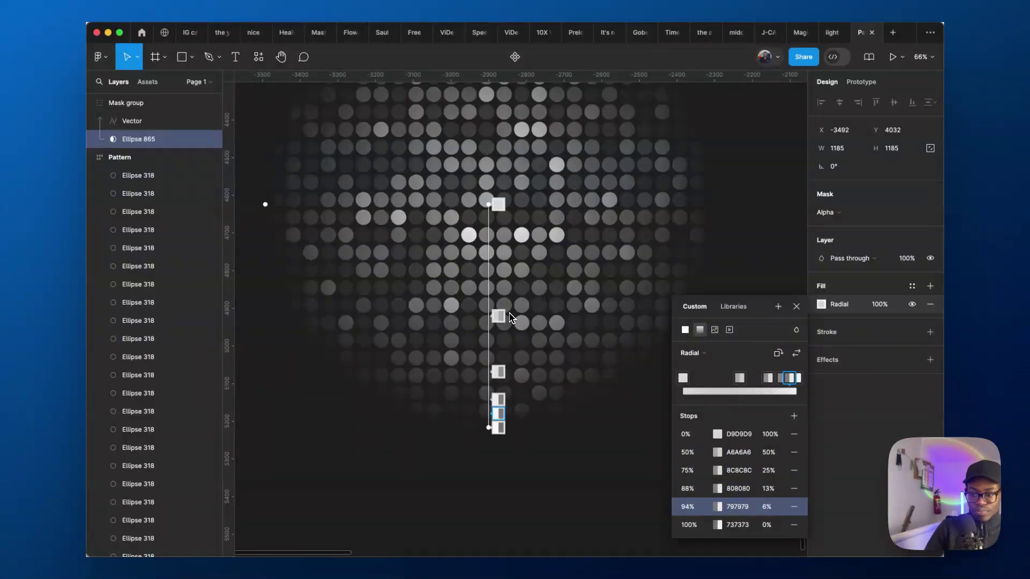
{"action": "left_click_drag", "start_coordinate": [501, 317], "coordinate": [500, 237]}
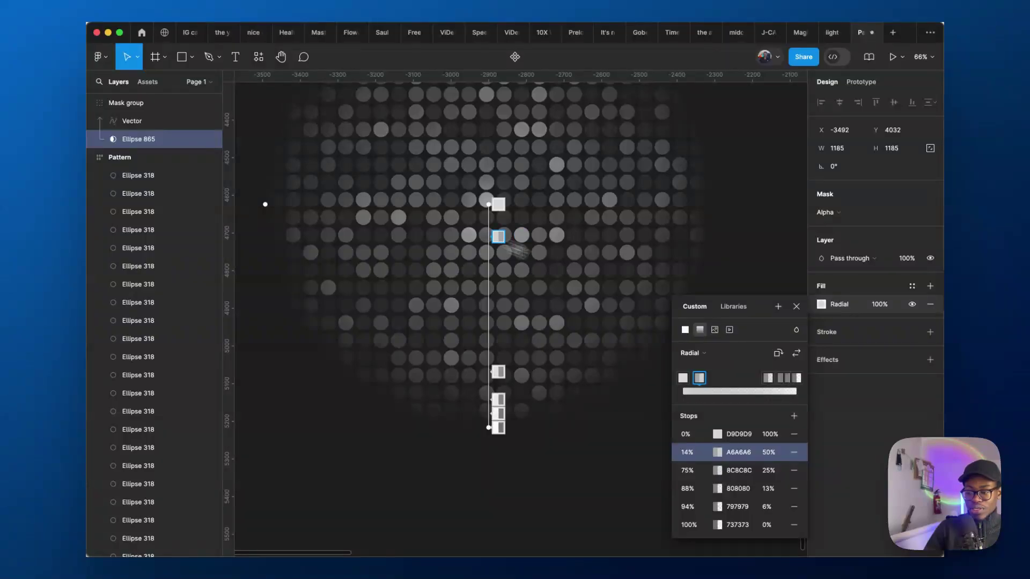
{"action": "type", "text": "100"}
{"action": "key", "text": "Return"}
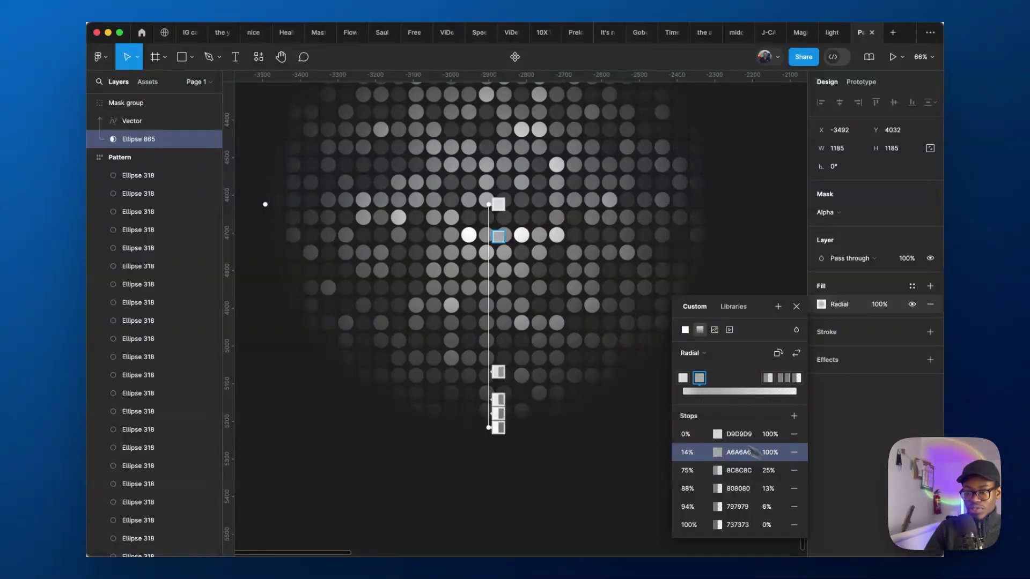
Add gradient stops at 25% with 100% opacity and at 33% with 0% opacity.
{"action": "left_click", "coordinate": [497, 260]}
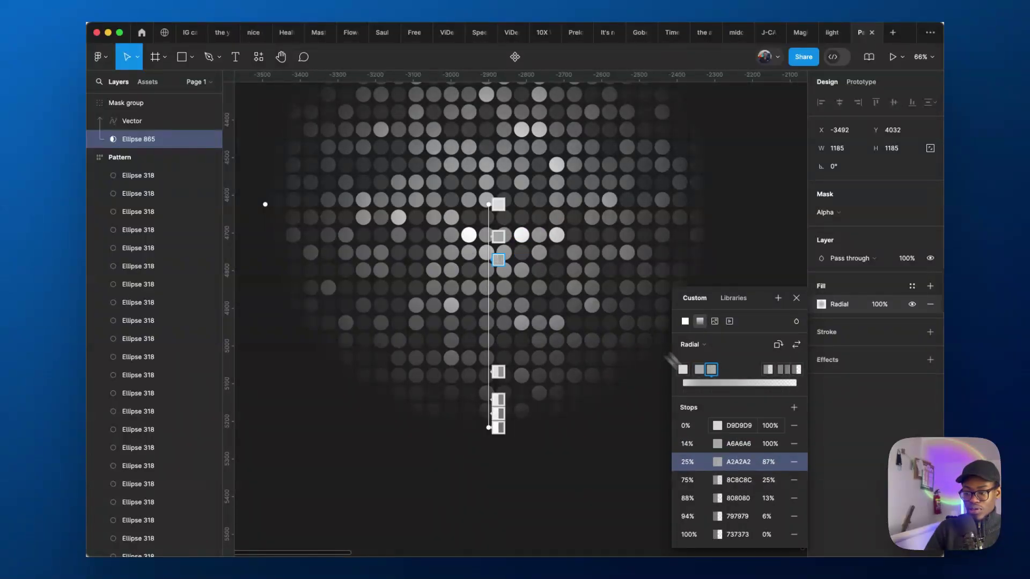
{"action": "left_click", "coordinate": [768, 462]}
{"action": "type", "text": "100"}
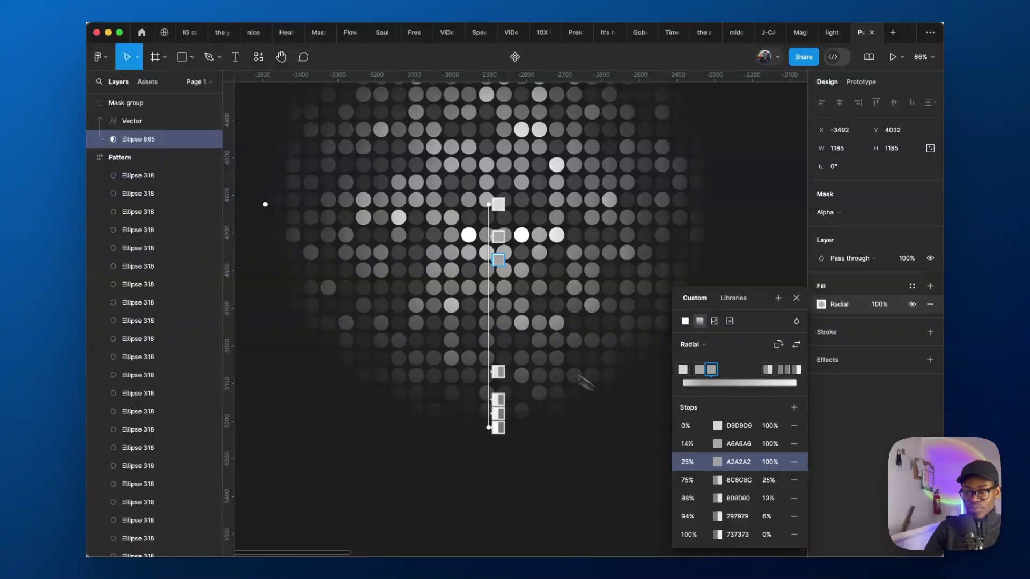
{"action": "left_click", "coordinate": [513, 277]}
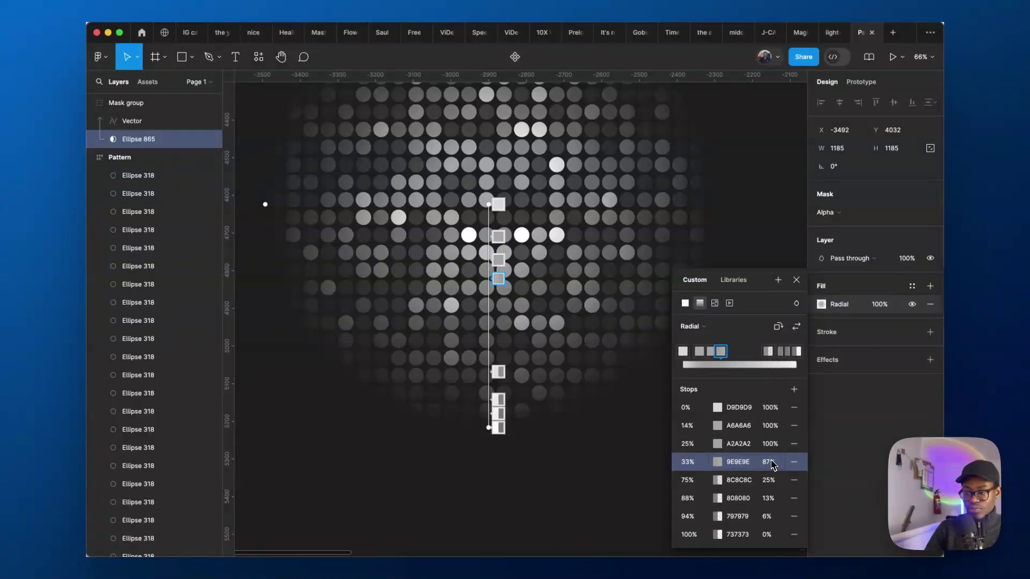
{"action": "left_click_drag", "start_coordinate": [775, 464], "coordinate": [533, 459]}
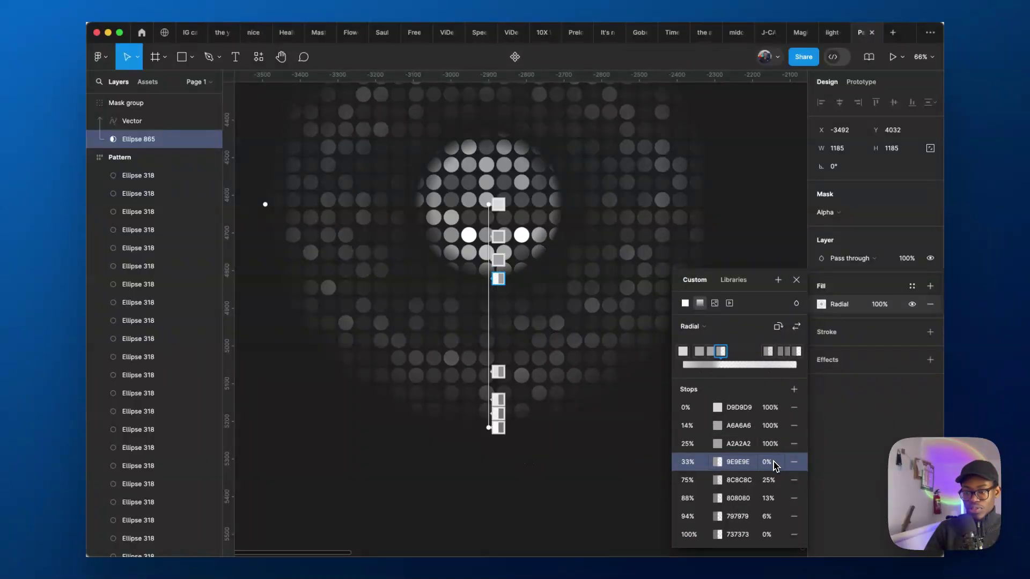
Add a gradient stop at 45% beyond the first dark ring and set its opacity to 100%.
{"action": "scroll", "coordinate": [400, 232], "scroll_direction": "up", "scroll_amount": 10}
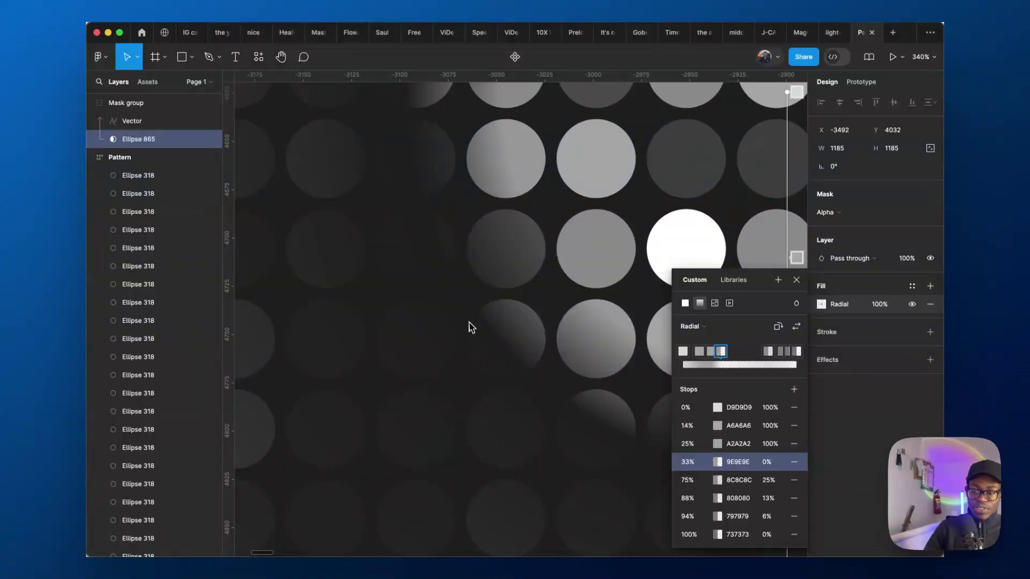
{"action": "scroll", "coordinate": [505, 343], "scroll_direction": "down", "scroll_amount": 8}
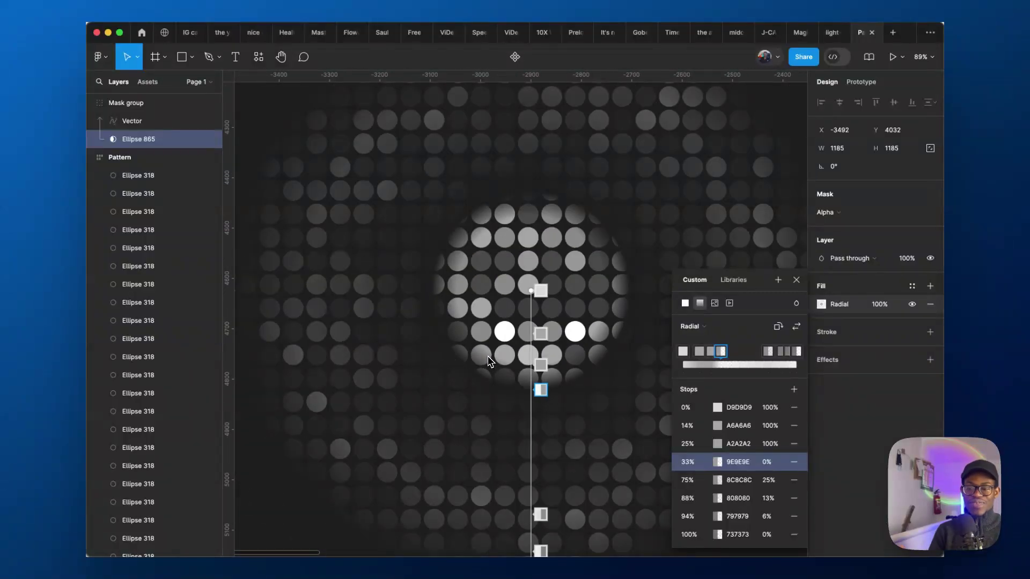
{"action": "scroll", "coordinate": [320, 290], "scroll_direction": "down", "scroll_amount": 3}
{"action": "scroll", "coordinate": [525, 414], "scroll_direction": "up", "scroll_amount": 5}
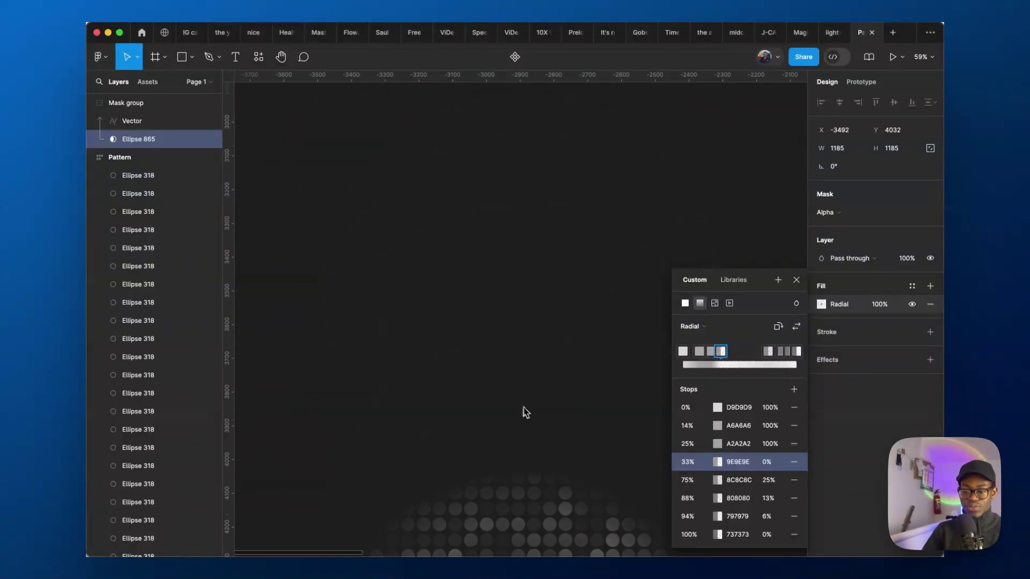
{"action": "scroll", "coordinate": [535, 370], "scroll_direction": "down", "scroll_amount": 5}
{"action": "scroll", "coordinate": [535, 370], "scroll_direction": "up", "scroll_amount": 5}
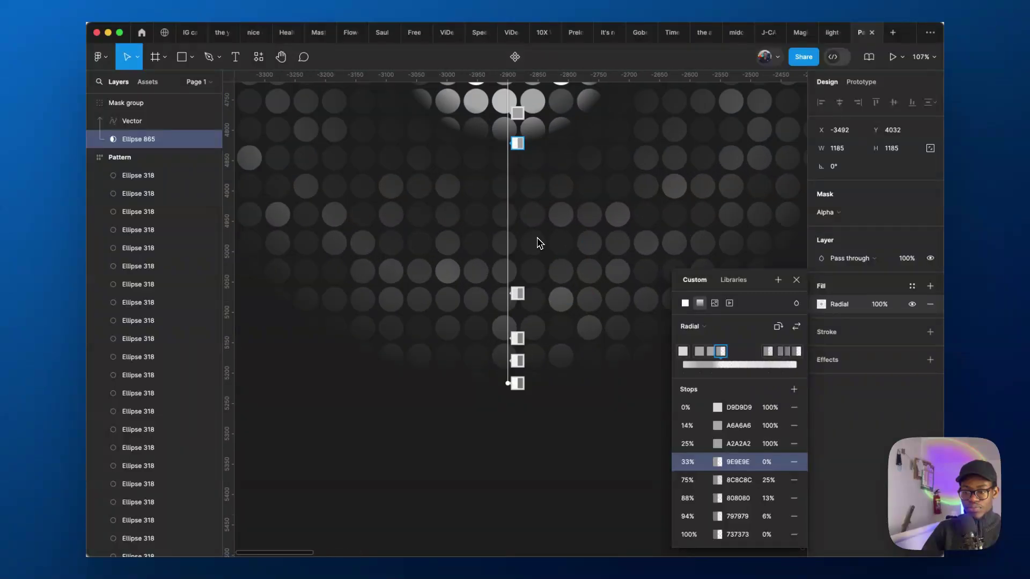
{"action": "left_click", "coordinate": [519, 211]}
{"action": "left_click_drag", "start_coordinate": [519, 211], "coordinate": [516, 186]}
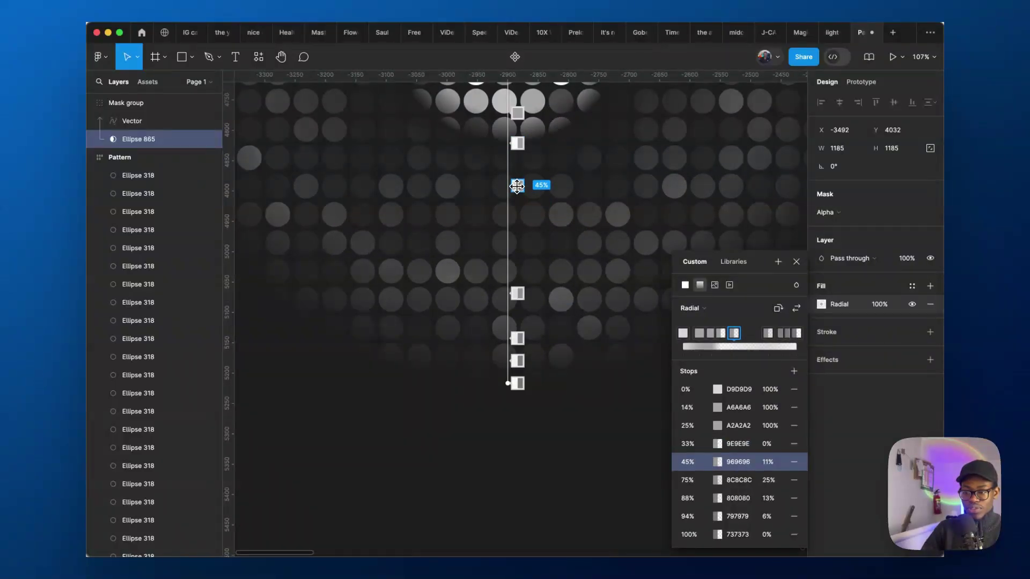
{"action": "left_click", "coordinate": [768, 462]}
{"action": "type", "text": "100"}
{"action": "key", "text": "Return"}
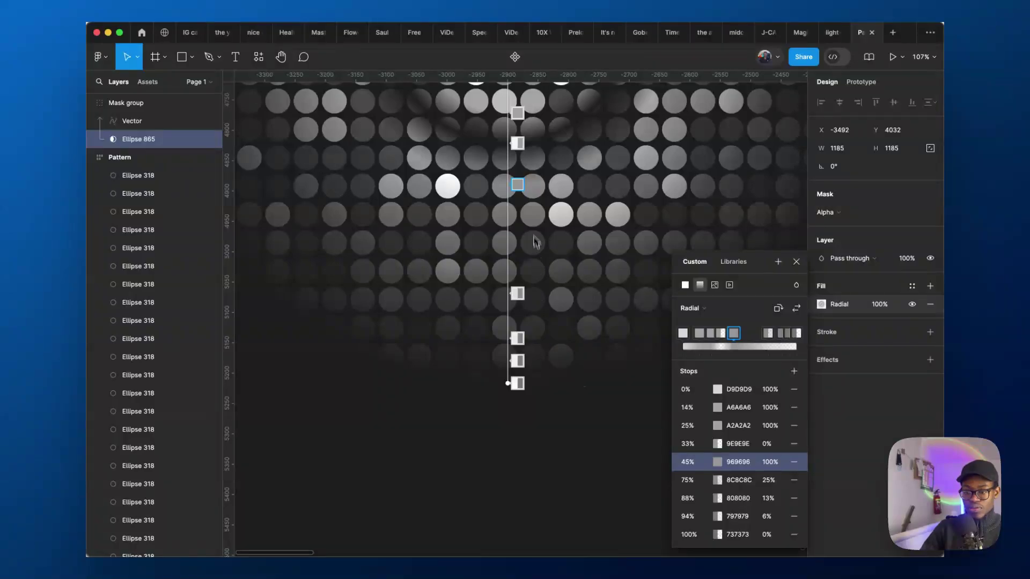
Add a gradient stop at 50% and set its opacity to 100%.
{"action": "left_click", "coordinate": [509, 205]}
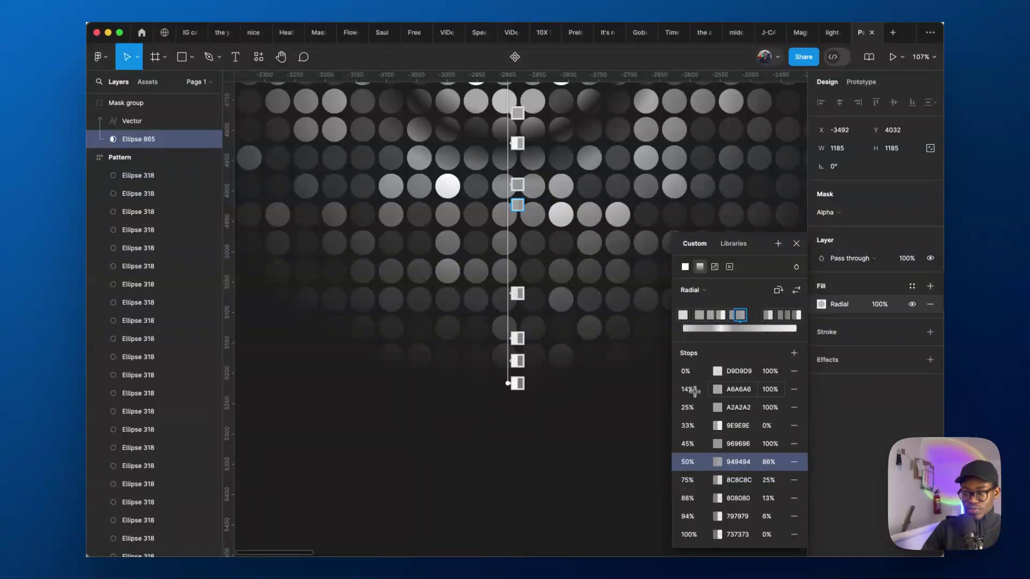
{"action": "left_click", "coordinate": [769, 462]}
{"action": "type", "text": "100"}
{"action": "key", "text": "Return"}
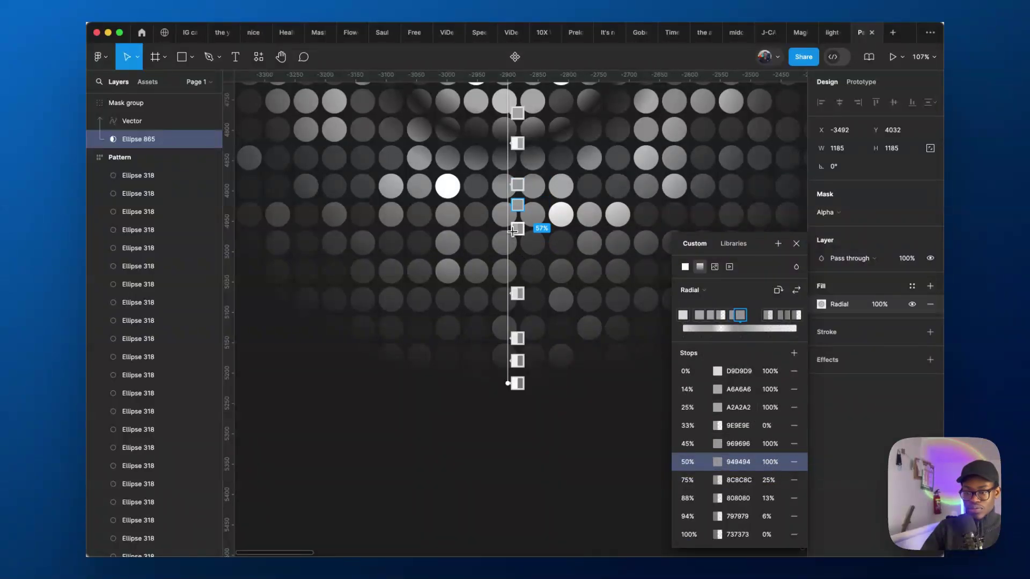
Add a gradient stop at 57% with 0% opacity to end the second bright ring.
{"action": "left_click", "coordinate": [515, 227]}
{"action": "scroll", "coordinate": [772, 451], "scroll_direction": "down", "scroll_amount": 1}
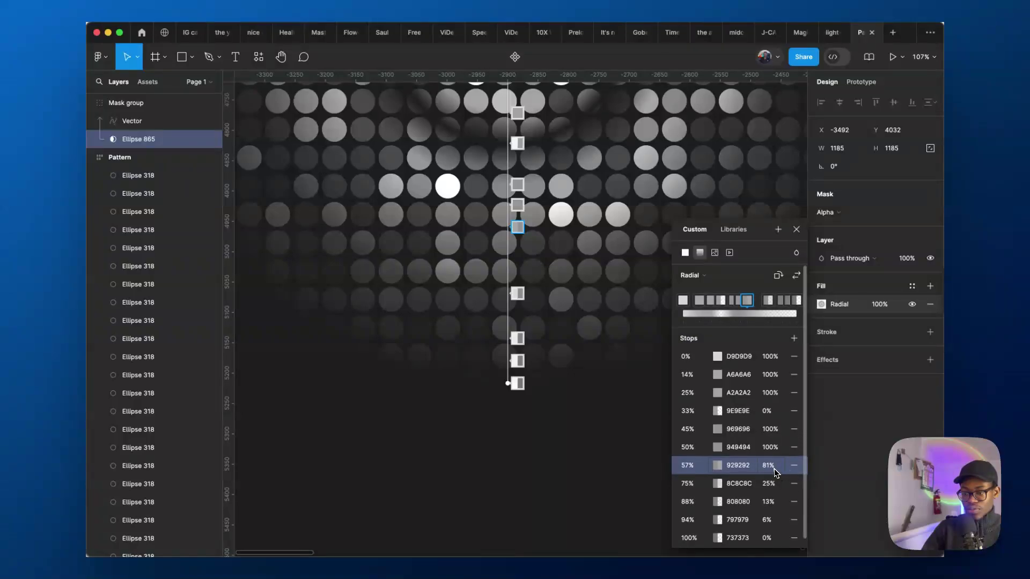
{"action": "left_click", "coordinate": [770, 464]}
{"action": "type", "text": "100"}
{"action": "key", "text": "Return"}
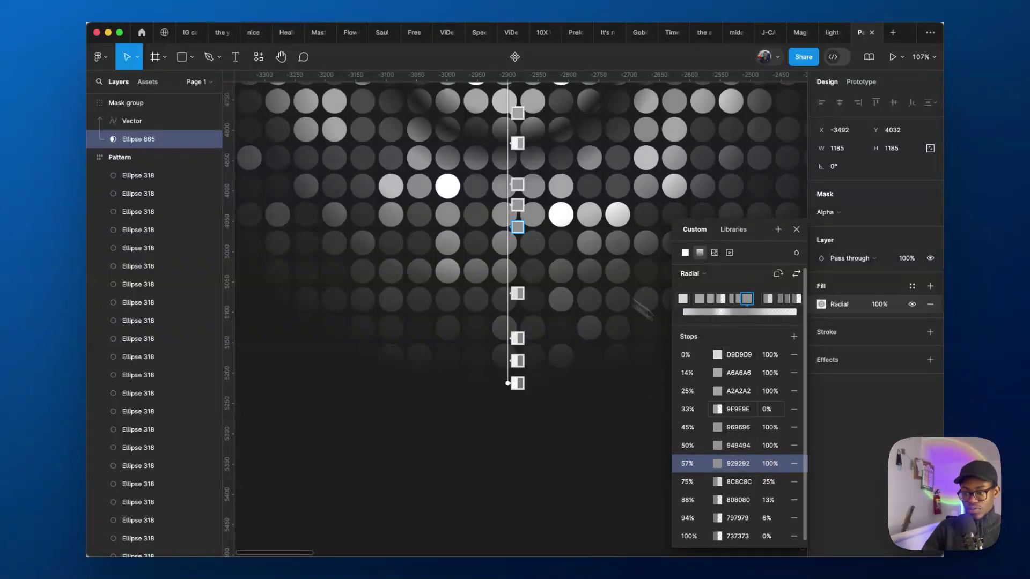
{"action": "left_click", "coordinate": [769, 465]}
{"action": "type", "text": "0"}
{"action": "key", "text": "Return"}
Widen the first dark ring by moving the 33% gradient stop to 32% and adding a 0% opacity stop at 38%.
{"action": "scroll", "coordinate": [562, 269], "scroll_direction": "down", "scroll_amount": 8}
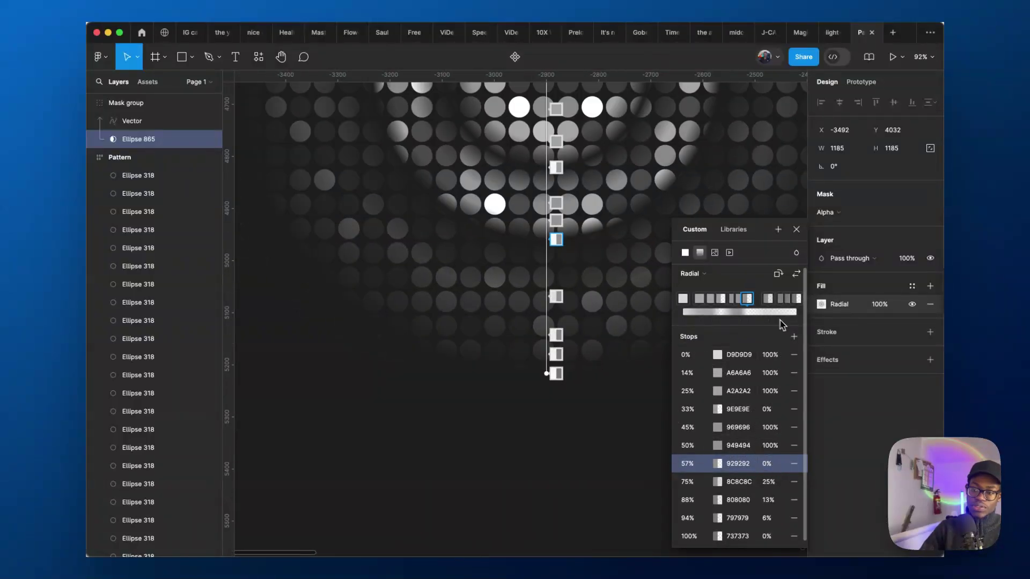
{"action": "scroll", "coordinate": [562, 269], "scroll_direction": "up", "scroll_amount": 7}
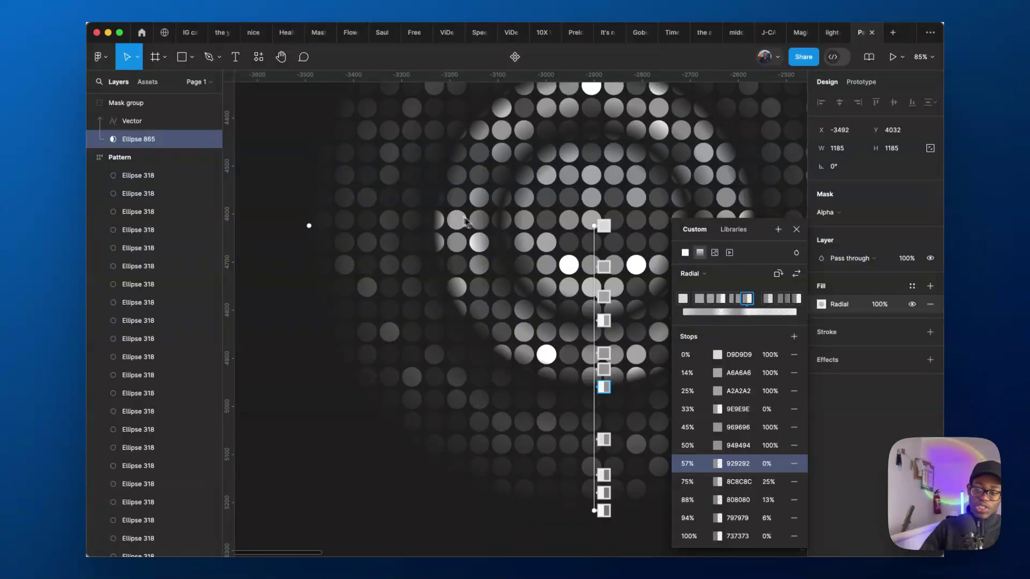
{"action": "scroll", "coordinate": [604, 357], "scroll_direction": "up", "scroll_amount": 5}
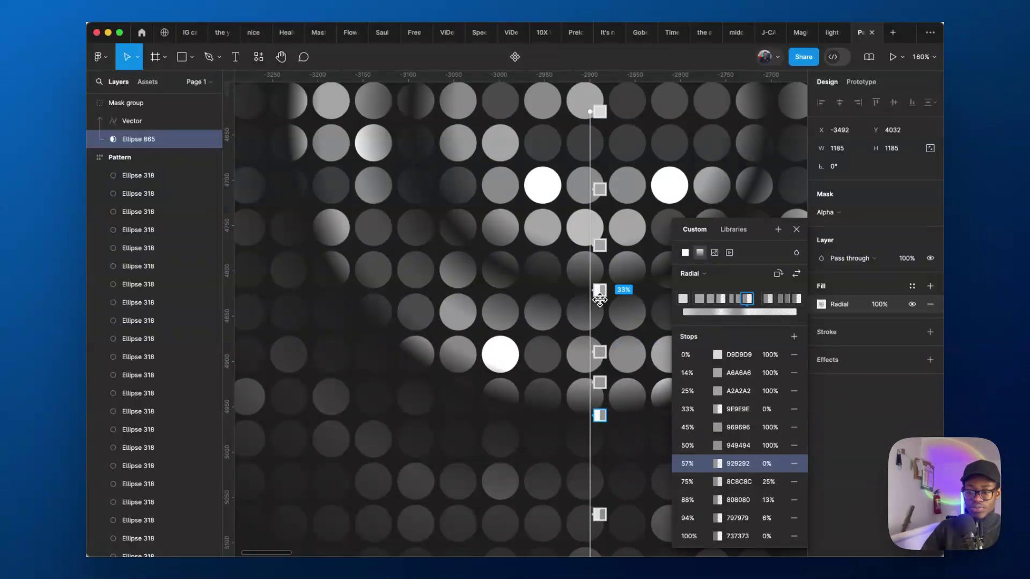
{"action": "left_click_drag", "start_coordinate": [601, 289], "coordinate": [600, 282]}
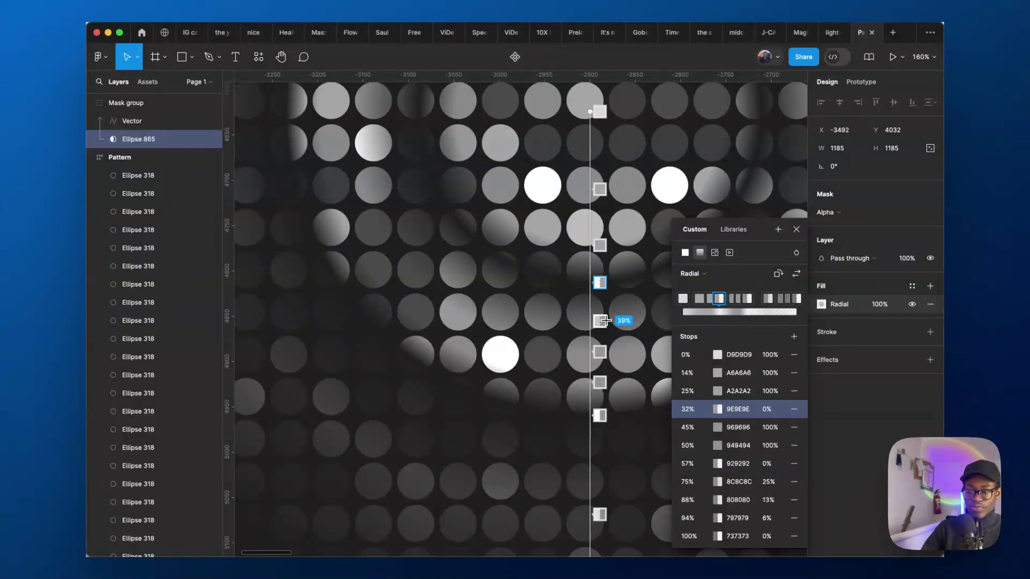
{"action": "left_click", "coordinate": [599, 316]}
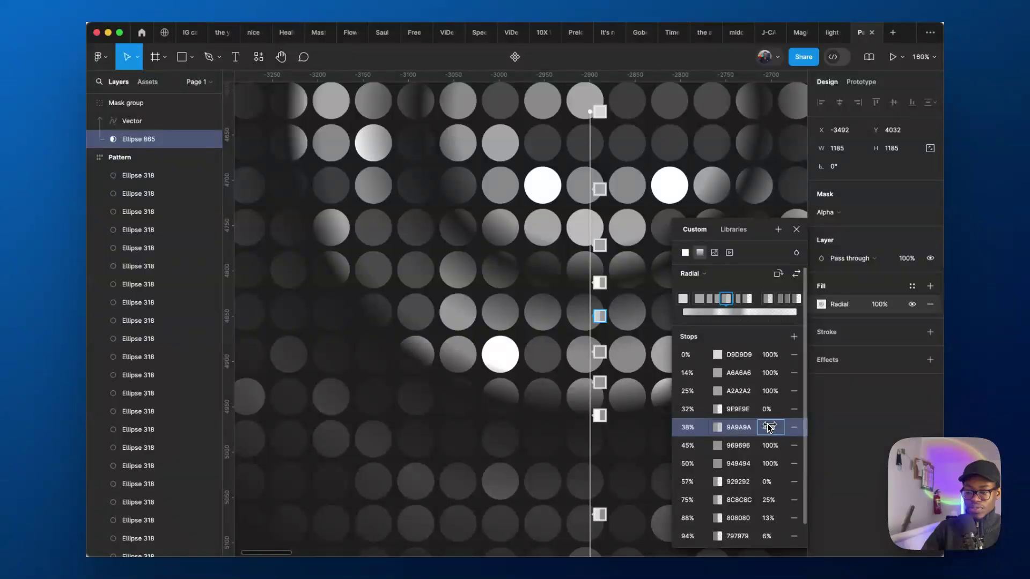
{"action": "left_click_drag", "start_coordinate": [769, 427], "coordinate": [496, 409]}
Add a gradient stop at 68% with 100% opacity, and set the 75% stop to 100% and the 88% stop to 0% opacity.
{"action": "scroll", "coordinate": [336, 249], "scroll_direction": "down", "scroll_amount": 5}
{"action": "scroll", "coordinate": [380, 281], "scroll_direction": "up", "scroll_amount": 4}
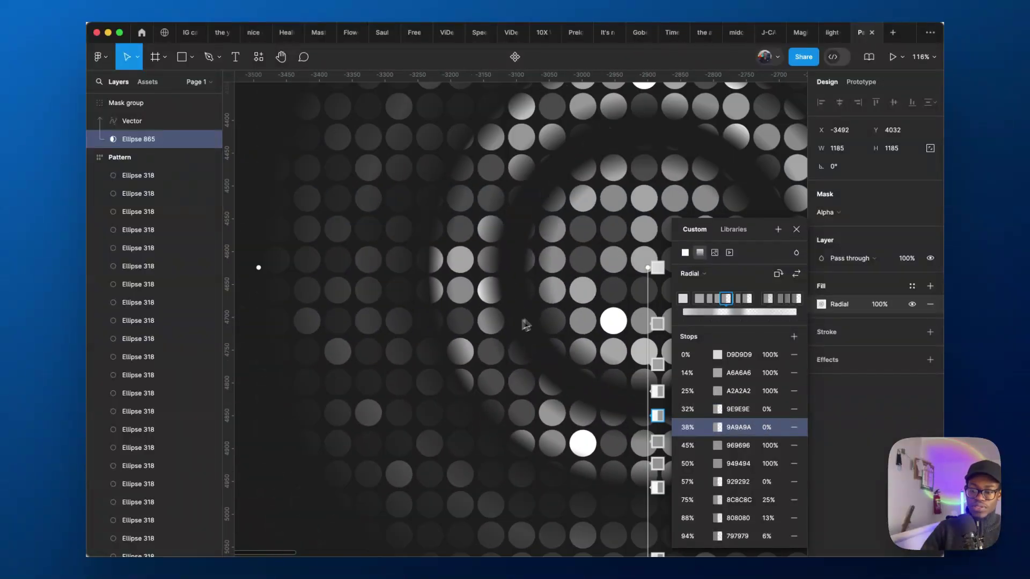
{"action": "scroll", "coordinate": [525, 324], "scroll_direction": "down", "scroll_amount": 5}
{"action": "scroll", "coordinate": [522, 431], "scroll_direction": "up", "scroll_amount": 5}
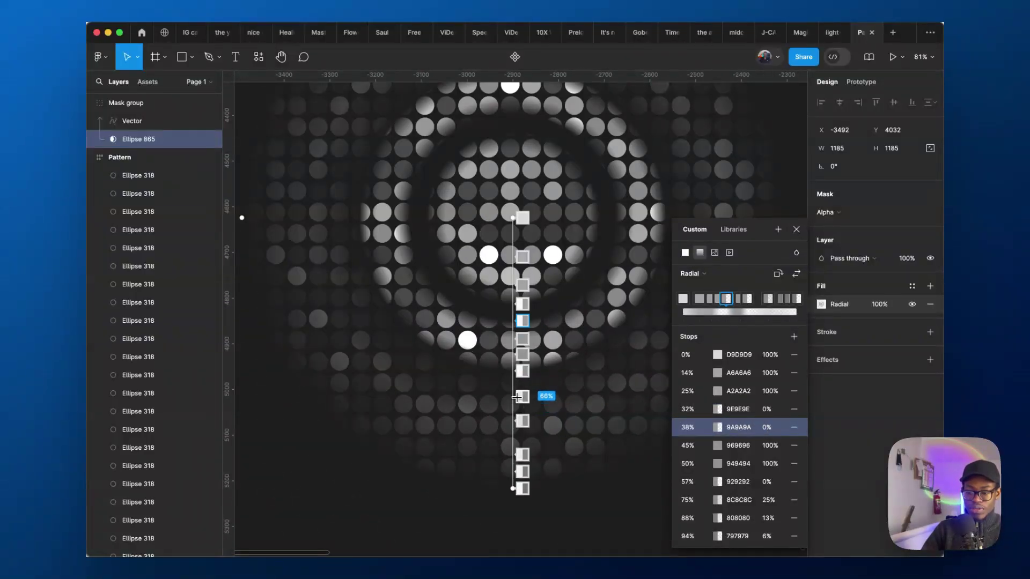
{"action": "left_click", "coordinate": [516, 400]}
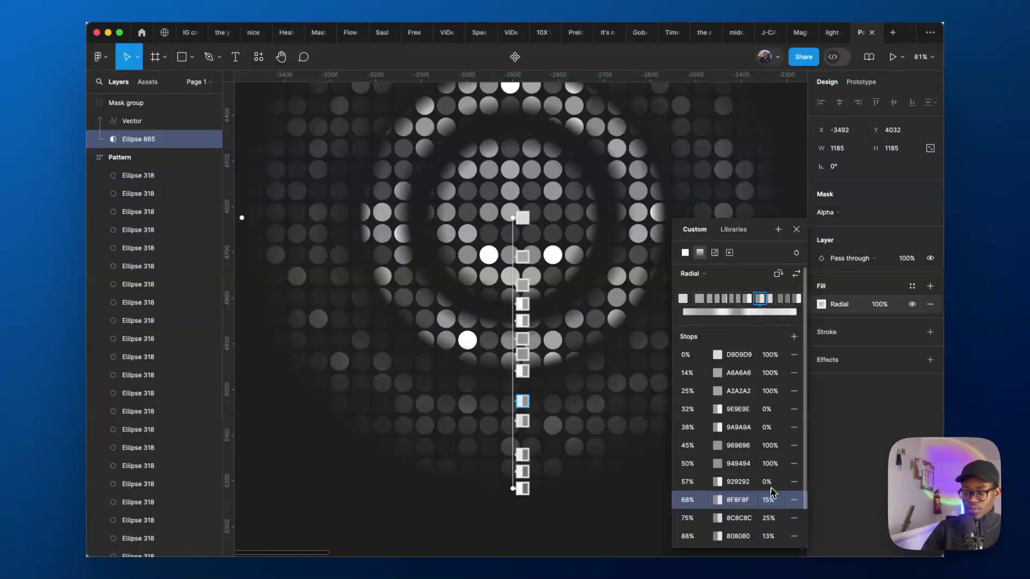
{"action": "left_click_drag", "start_coordinate": [773, 491], "coordinate": [777, 538]}
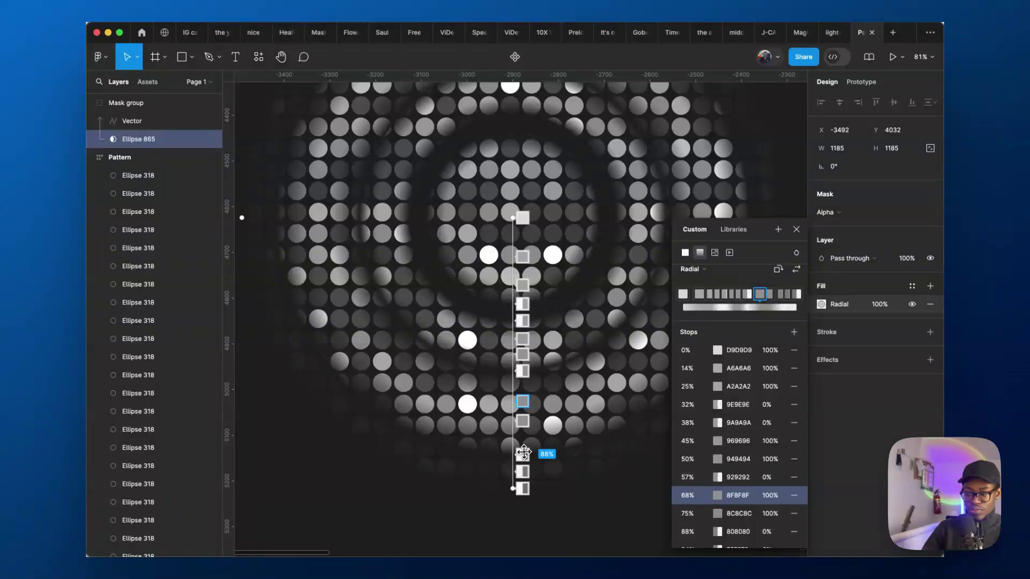
Move the 88% gradient stop to 81% and set the 94% stop's opacity to 100%.
{"action": "left_click_drag", "start_coordinate": [524, 452], "coordinate": [524, 434]}
{"action": "scroll", "coordinate": [526, 444], "scroll_direction": "down", "scroll_amount": 2}
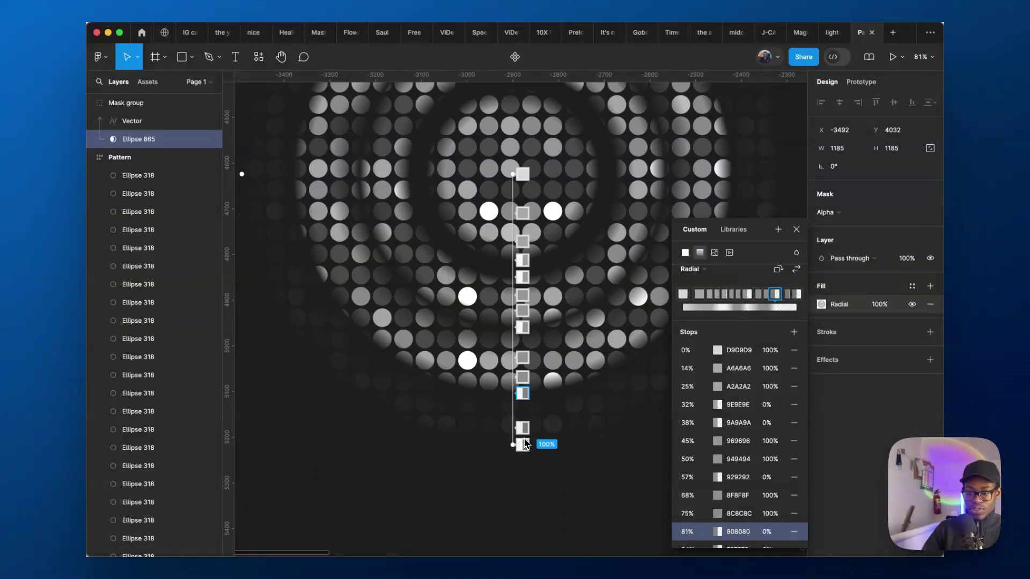
{"action": "left_click", "coordinate": [527, 424]}
{"action": "scroll", "coordinate": [794, 472], "scroll_direction": "down", "scroll_amount": 2}
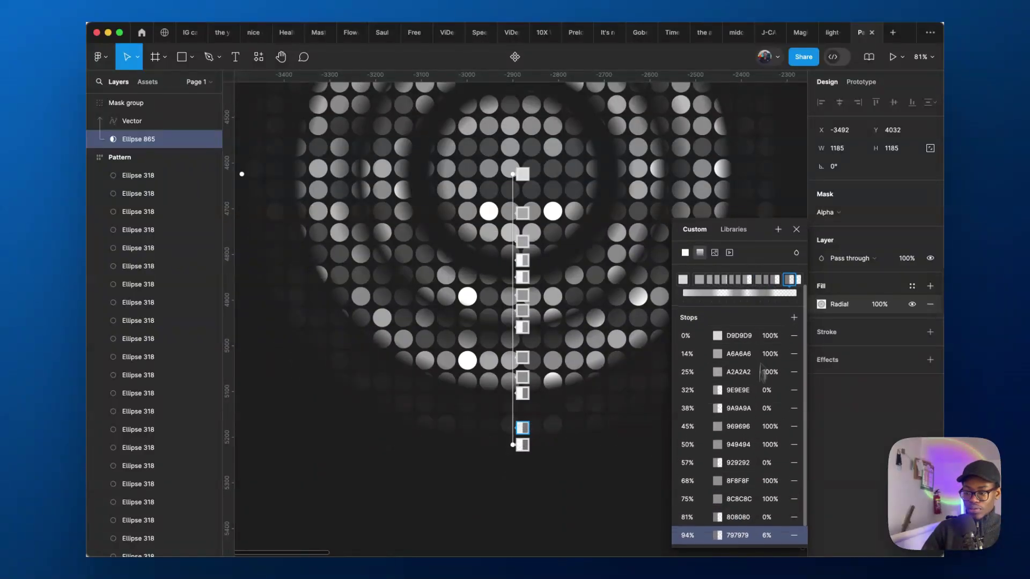
{"action": "left_click", "coordinate": [771, 516]}
{"action": "type", "text": "100"}
{"action": "key", "text": "Return"}
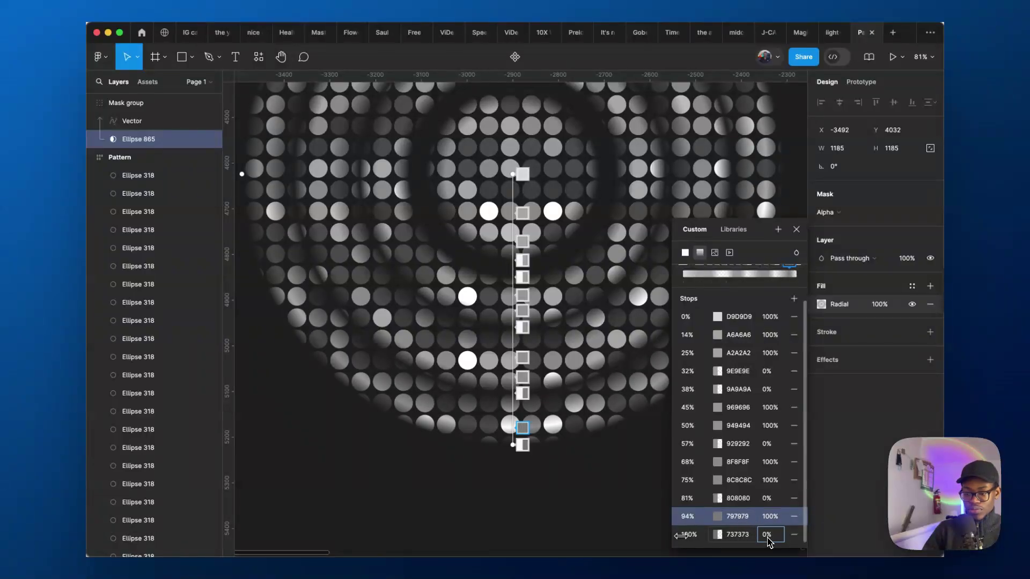
Finish editing the mask circle's radial gradient stops, close the gradient editor and deselect the circle.
{"action": "left_click", "coordinate": [769, 535]}
{"action": "type", "text": "98"}
{"action": "key", "text": "Return"}
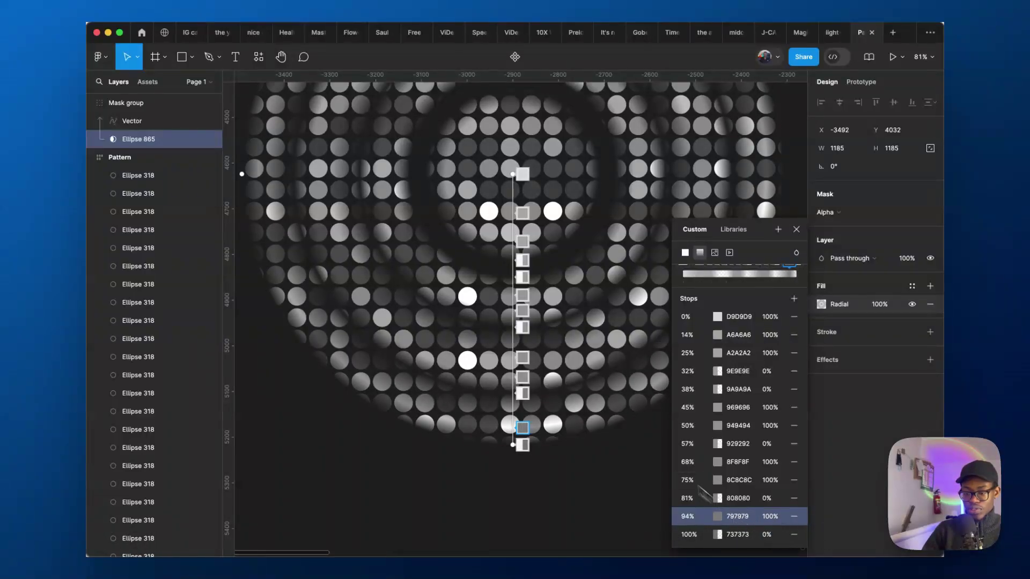
{"action": "scroll", "coordinate": [341, 400], "scroll_direction": "down", "scroll_amount": 5}
{"action": "key", "text": "Escape"}
{"action": "left_click", "coordinate": [423, 465]}
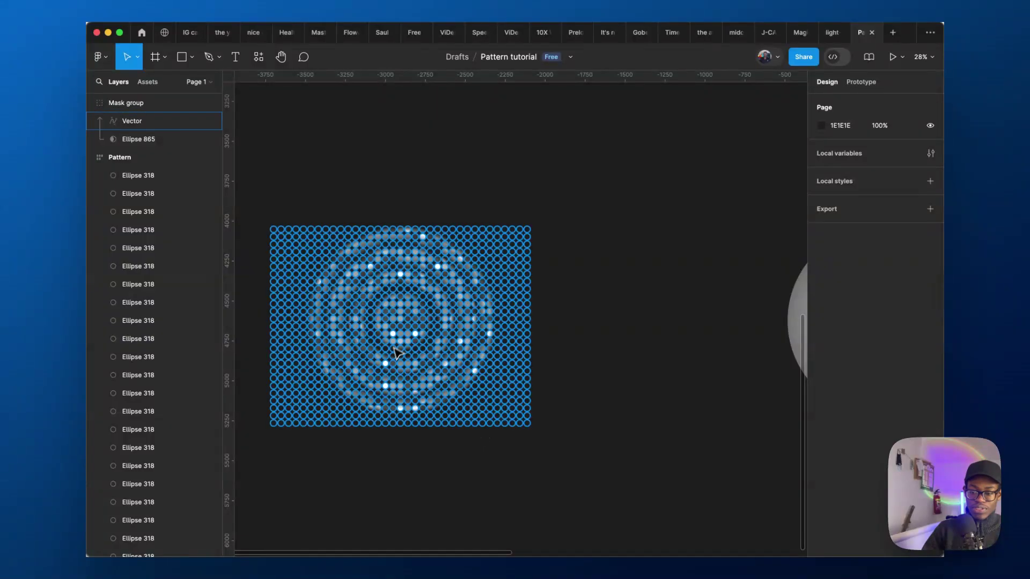
Move the masked dot pattern group from the empty canvas into the Desktop - 1 frame.
{"action": "scroll", "coordinate": [453, 361], "scroll_direction": "down", "scroll_amount": 5}
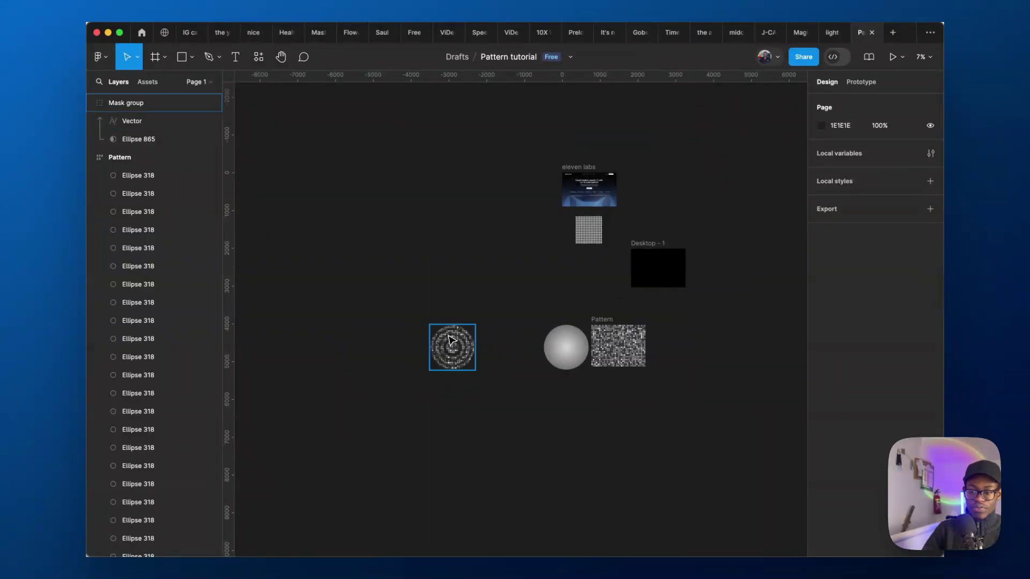
{"action": "left_click_drag", "start_coordinate": [453, 346], "coordinate": [649, 279]}
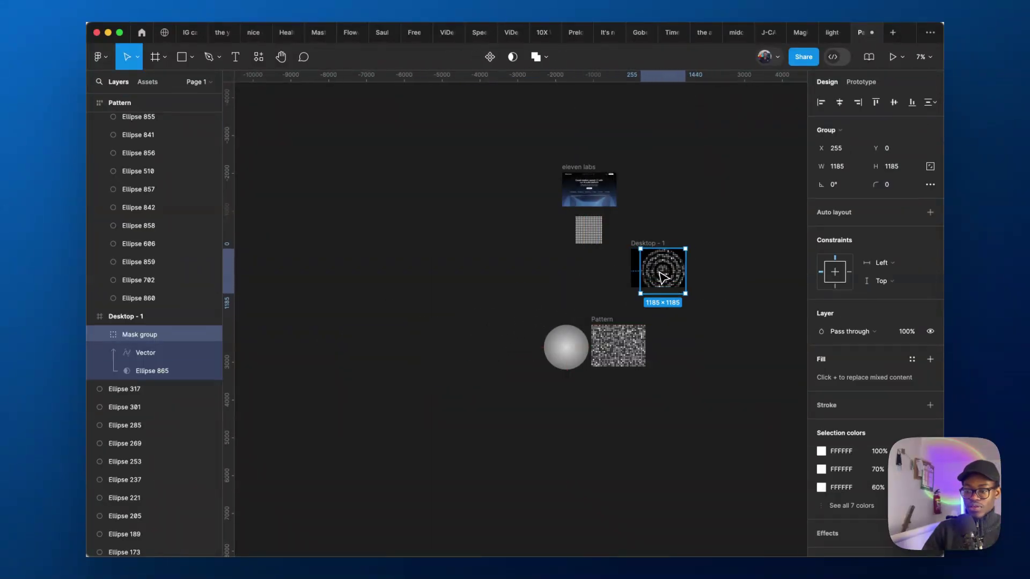
{"action": "scroll", "coordinate": [649, 279], "scroll_direction": "up", "scroll_amount": 5}
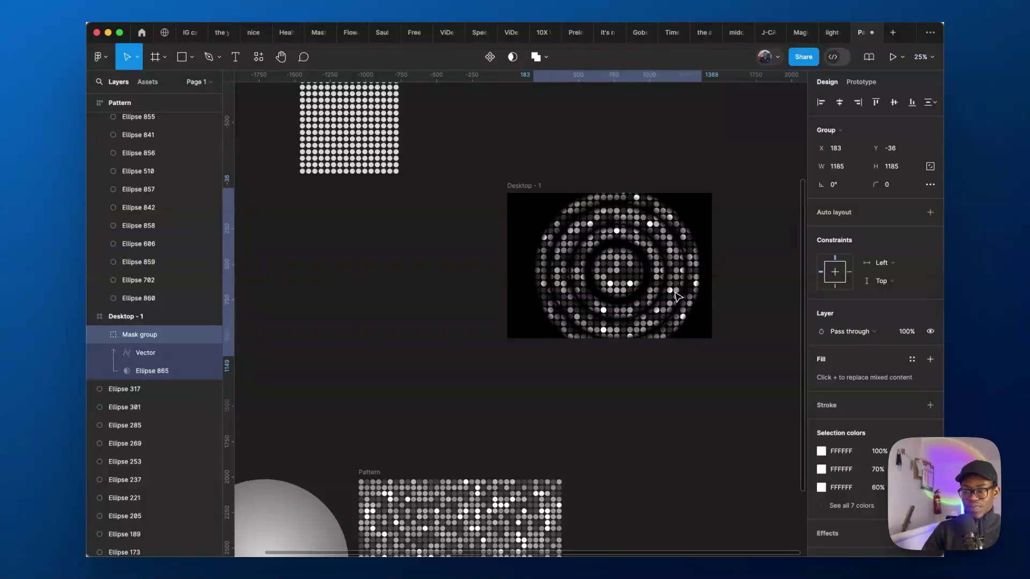
Examine the fill of a single dot inside the mask group's Vector layer, and leave vector editing.
{"action": "double_click", "coordinate": [615, 264]}
{"action": "double_click", "coordinate": [614, 264]}
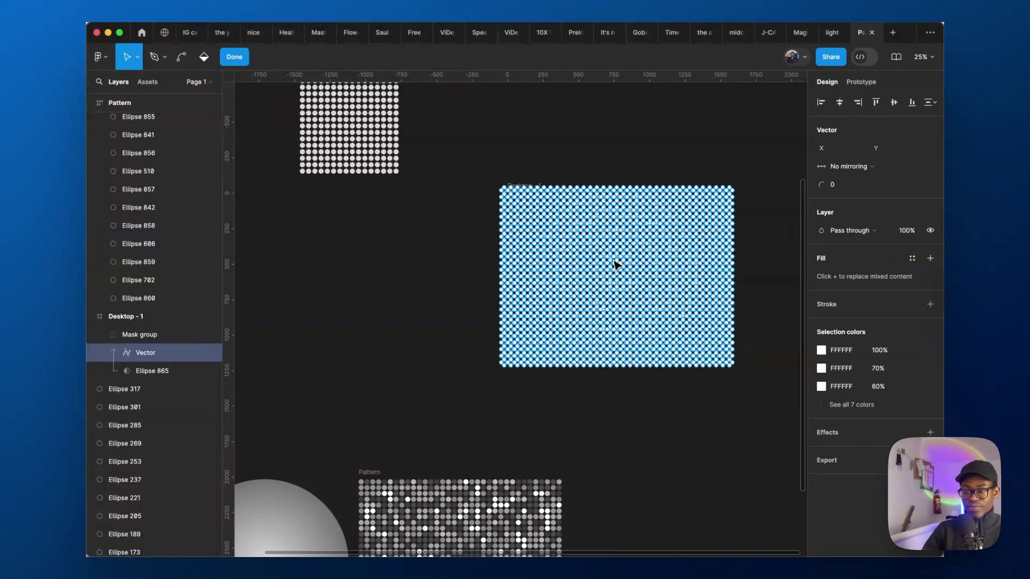
{"action": "scroll", "coordinate": [617, 265], "scroll_direction": "up", "scroll_amount": 10}
{"action": "left_click", "coordinate": [614, 270]}
{"action": "scroll", "coordinate": [623, 271], "scroll_direction": "up", "scroll_amount": 5}
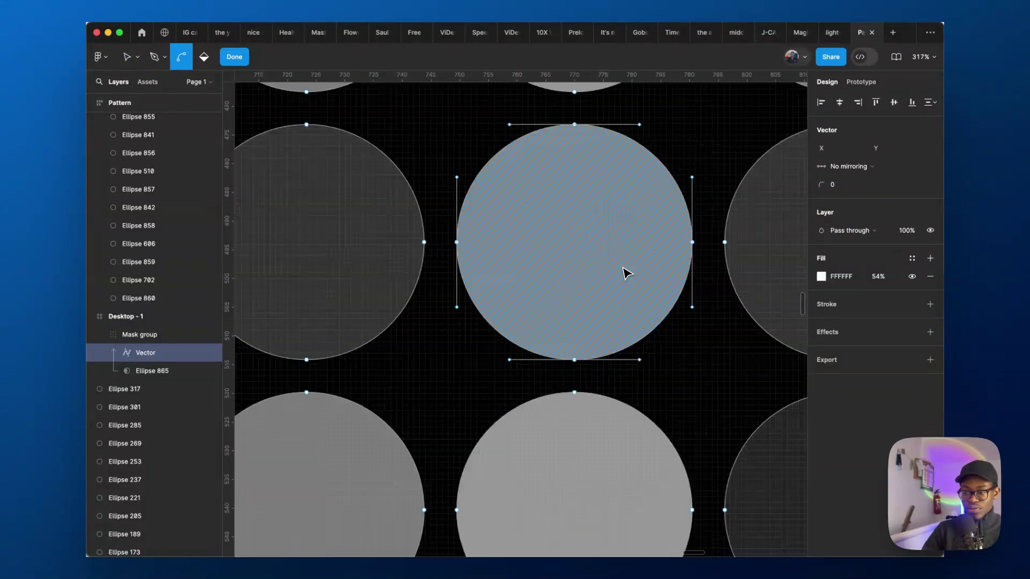
{"action": "scroll", "coordinate": [617, 274], "scroll_direction": "down", "scroll_amount": 5}
{"action": "key", "text": "Escape"}
{"action": "scroll", "coordinate": [582, 272], "scroll_direction": "down", "scroll_amount": 10}
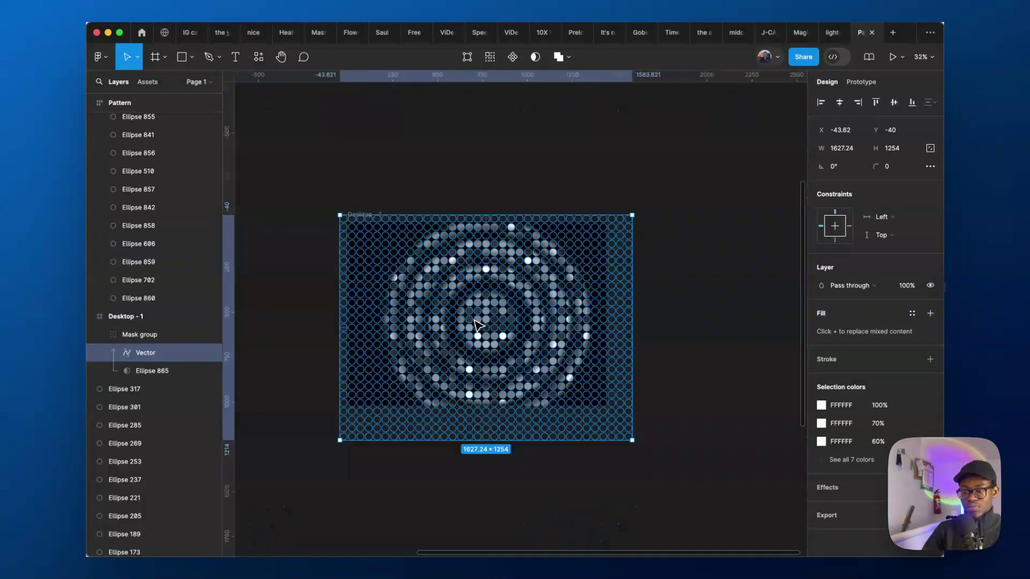
Centre the mask group horizontally in Desktop - 1 and scale it from its centre by 1.42x to 1679 × 1679.
{"action": "left_click", "coordinate": [558, 296]}
{"action": "left_click", "coordinate": [526, 312]}
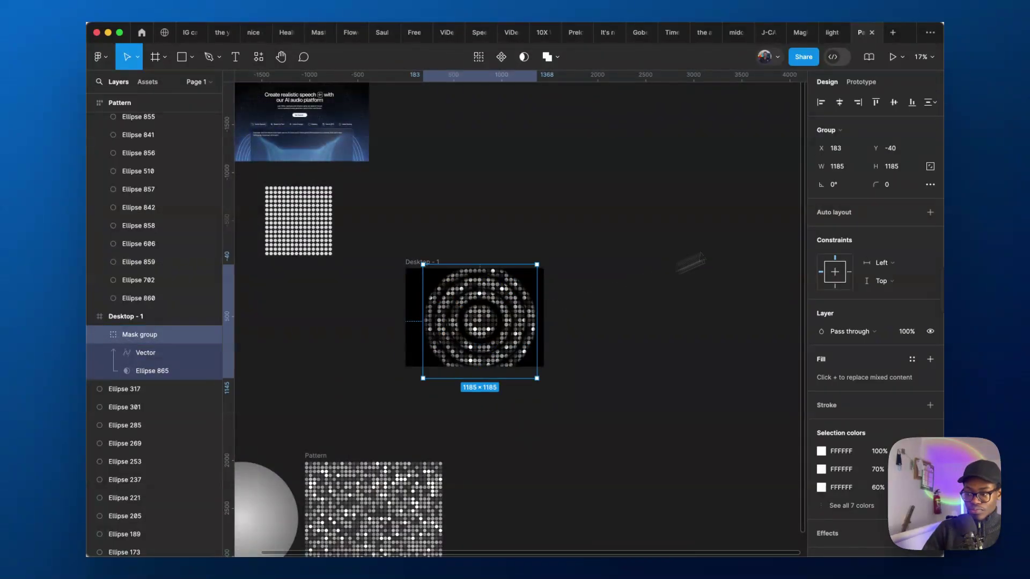
{"action": "left_click", "coordinate": [842, 104]}
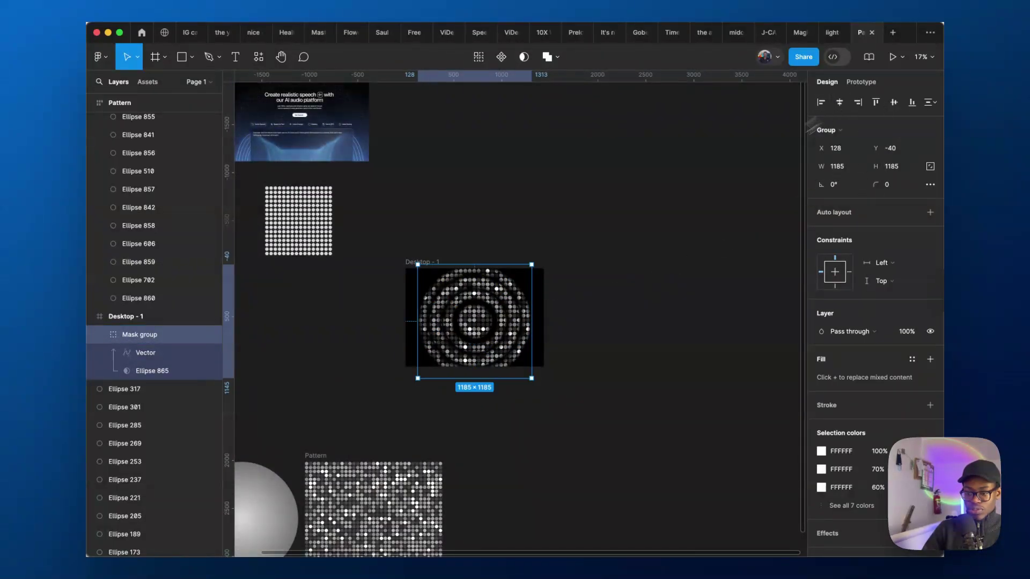
{"action": "key", "text": "k"}
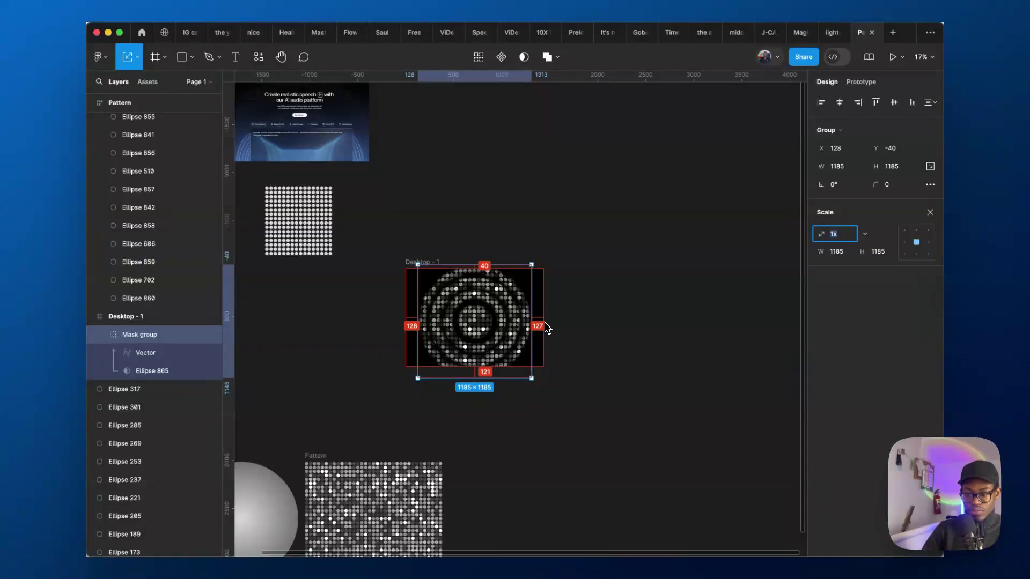
{"action": "left_click_drag", "start_coordinate": [531, 317], "coordinate": [555, 318]}
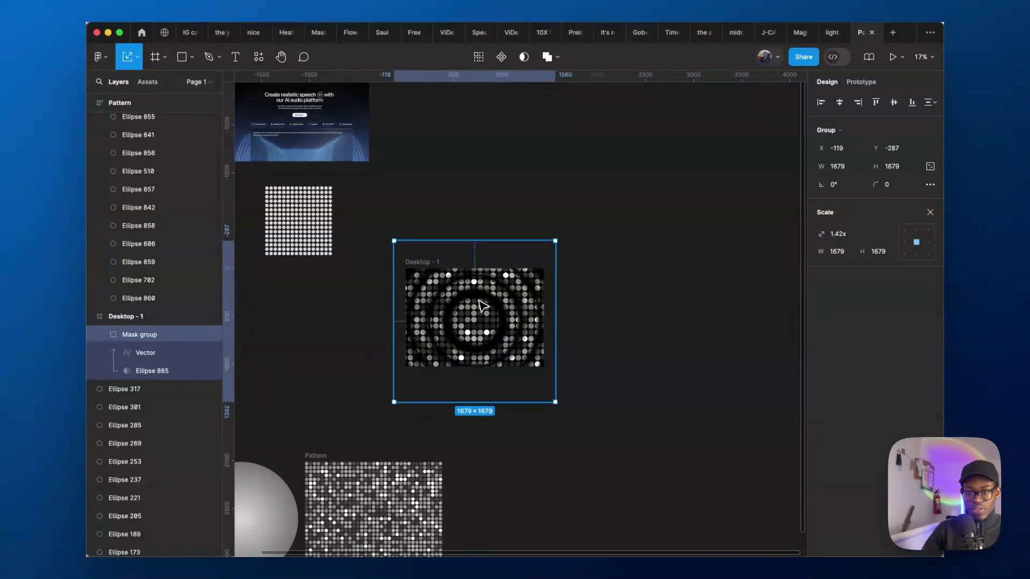
Move the mask group up to about Y -925 so only its lower half fills Desktop - 1, and deselect it.
{"action": "scroll", "coordinate": [483, 306], "scroll_direction": "up", "scroll_amount": 2}
{"action": "left_click_drag", "start_coordinate": [483, 306], "coordinate": [483, 246]}
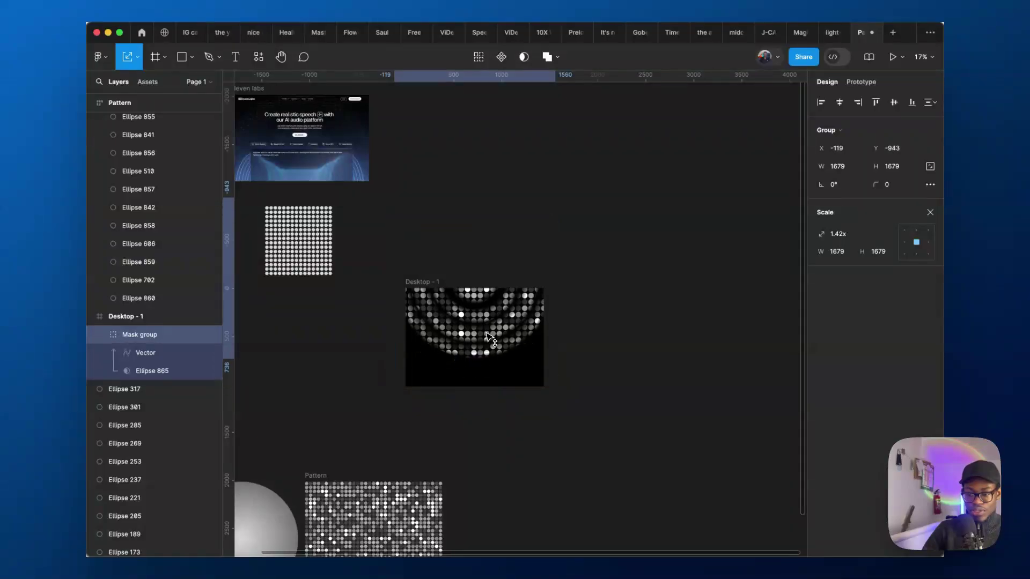
{"action": "left_click", "coordinate": [548, 343]}
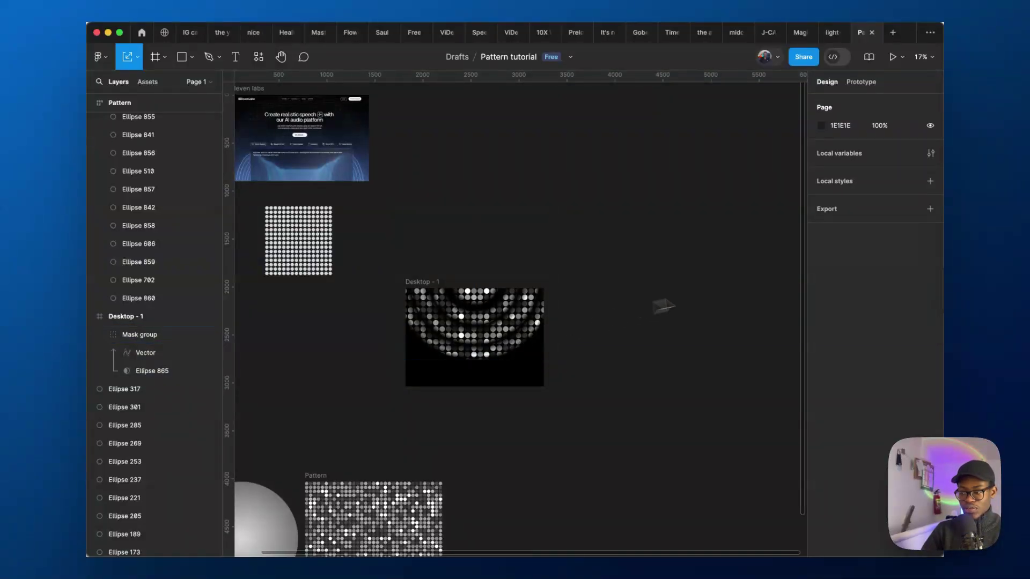
Duplicate the Desktop - 1 frame beside the original and set the copy's fill to red D44A4A.
{"action": "key", "text": "v"}
{"action": "left_click", "coordinate": [424, 283]}
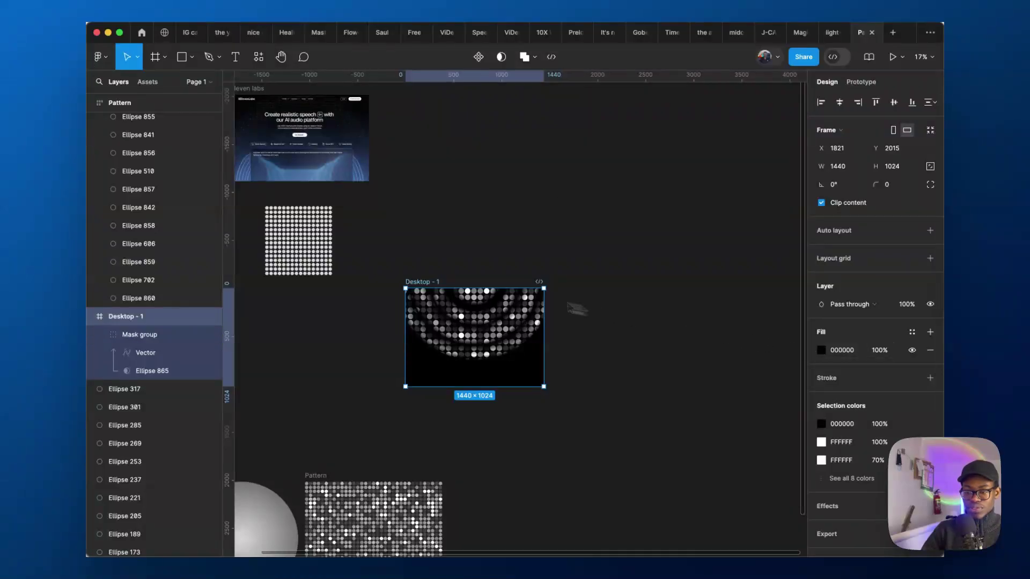
{"action": "left_click_drag", "start_coordinate": [437, 292], "coordinate": [593, 306]}
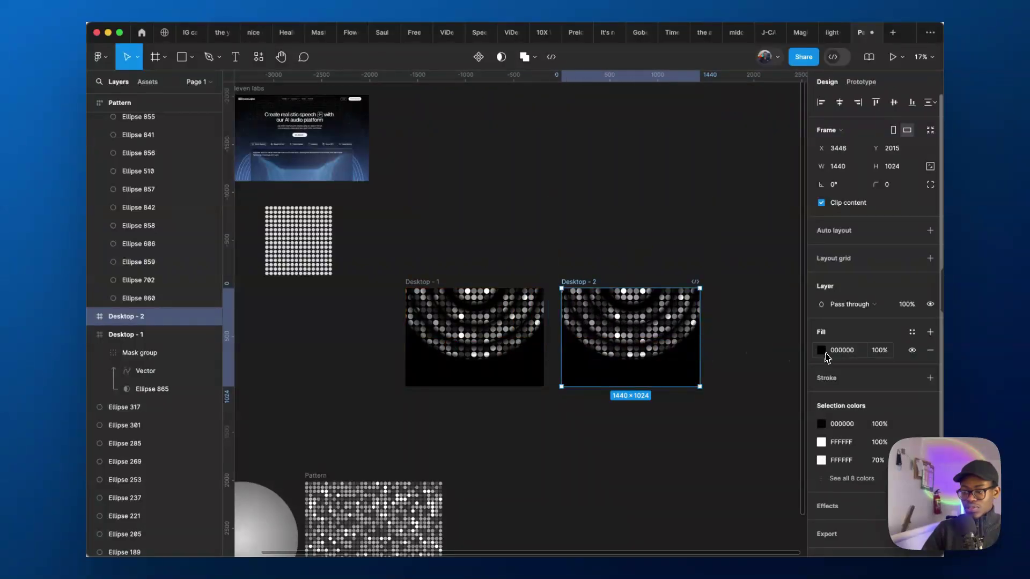
{"action": "left_click", "coordinate": [821, 351]}
{"action": "left_click", "coordinate": [733, 322]}
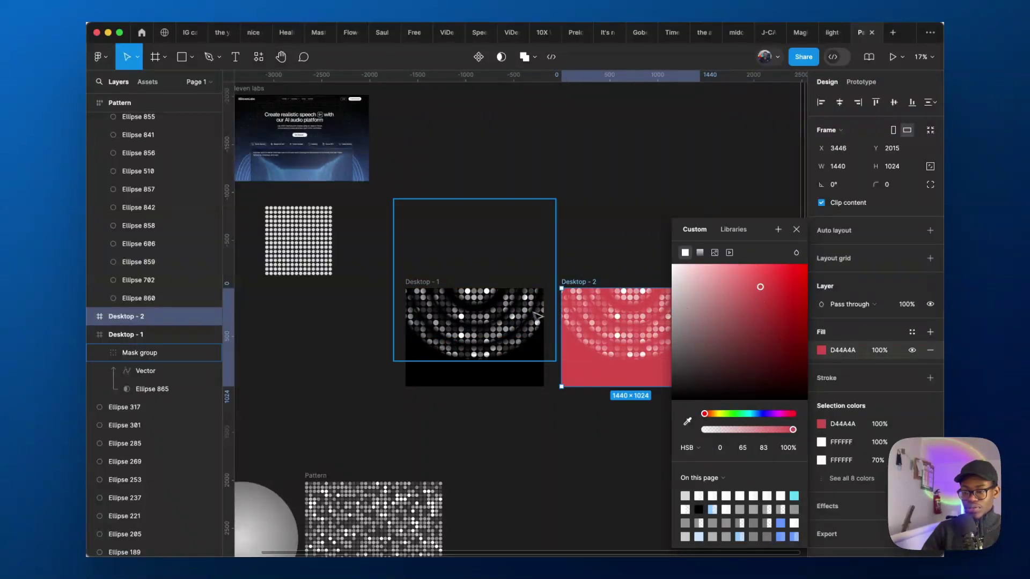
Preview blend modes such as Overlay and Saturation on the Desktop - 2 mask group without applying any.
{"action": "left_click", "coordinate": [472, 322]}
{"action": "scroll", "coordinate": [651, 338], "scroll_direction": "up", "scroll_amount": 5}
{"action": "left_click", "coordinate": [615, 301]}
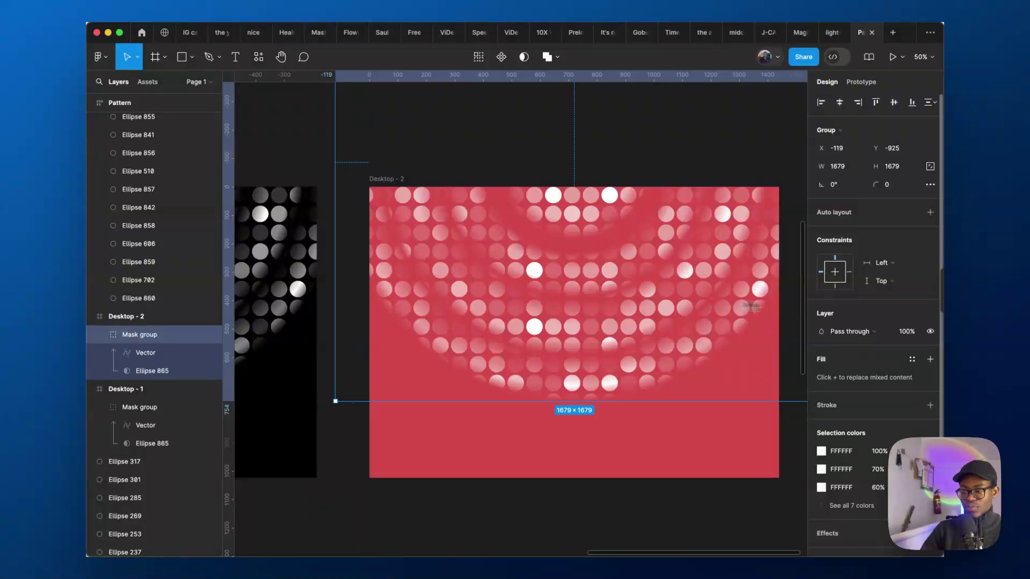
{"action": "left_click", "coordinate": [857, 332]}
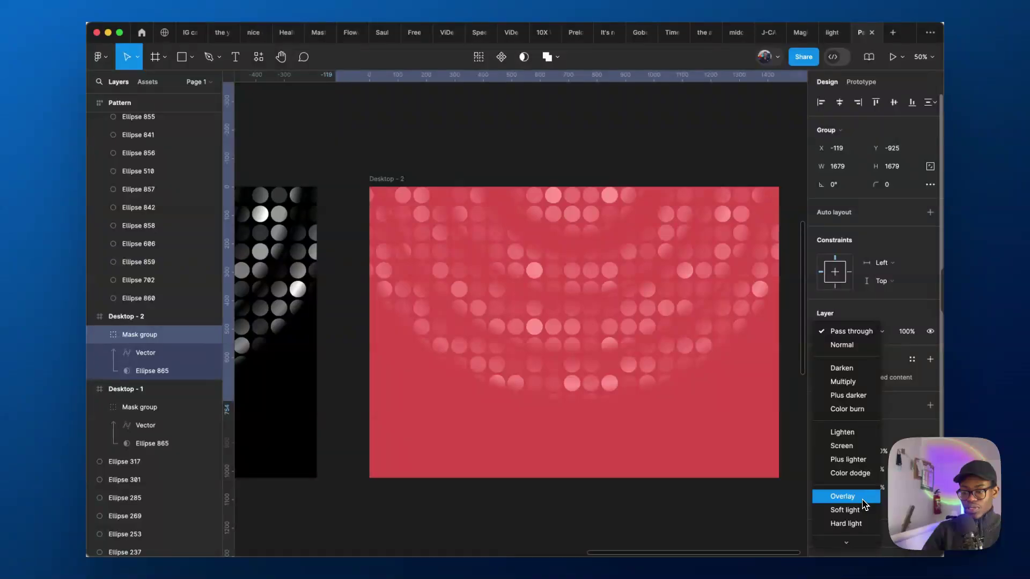
{"action": "scroll", "coordinate": [861, 501], "scroll_direction": "down", "scroll_amount": 3}
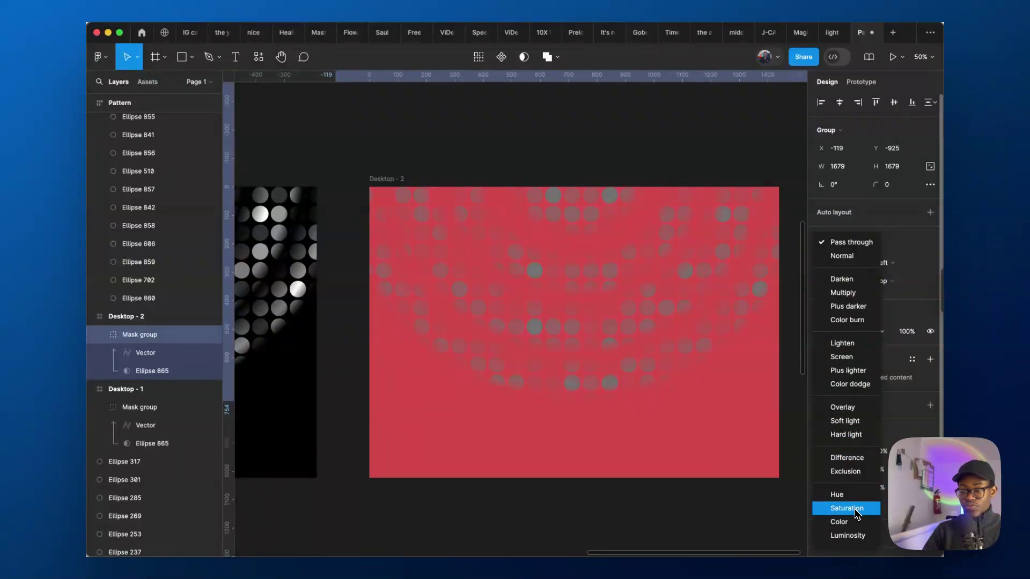
{"action": "scroll", "coordinate": [523, 479], "scroll_direction": "down", "scroll_amount": 3}
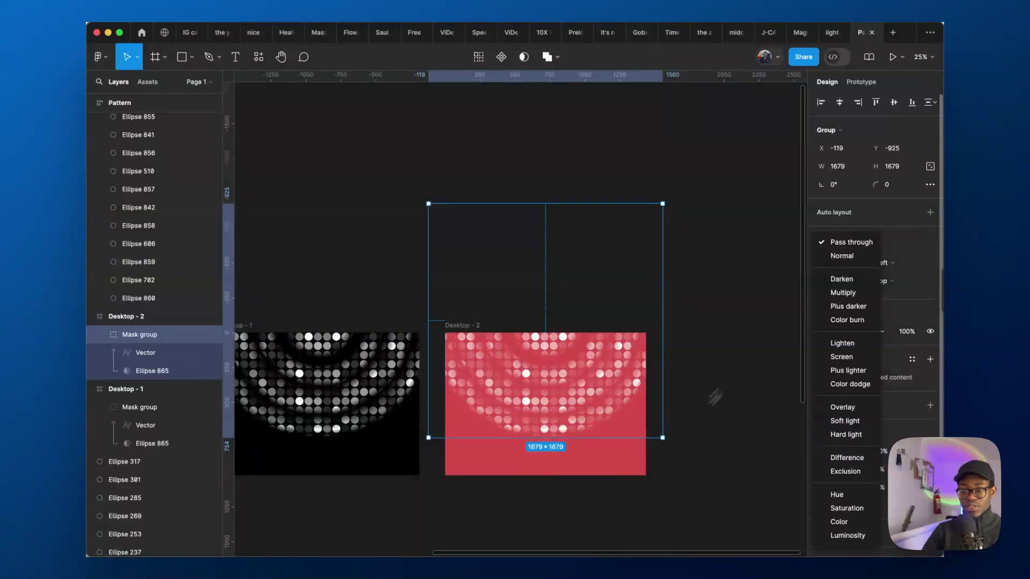
{"action": "left_click", "coordinate": [748, 361]}
Examine the dot pattern behind the hero content in the eleven labs reference frame.
{"action": "scroll", "coordinate": [628, 405], "scroll_direction": "down", "scroll_amount": 3}
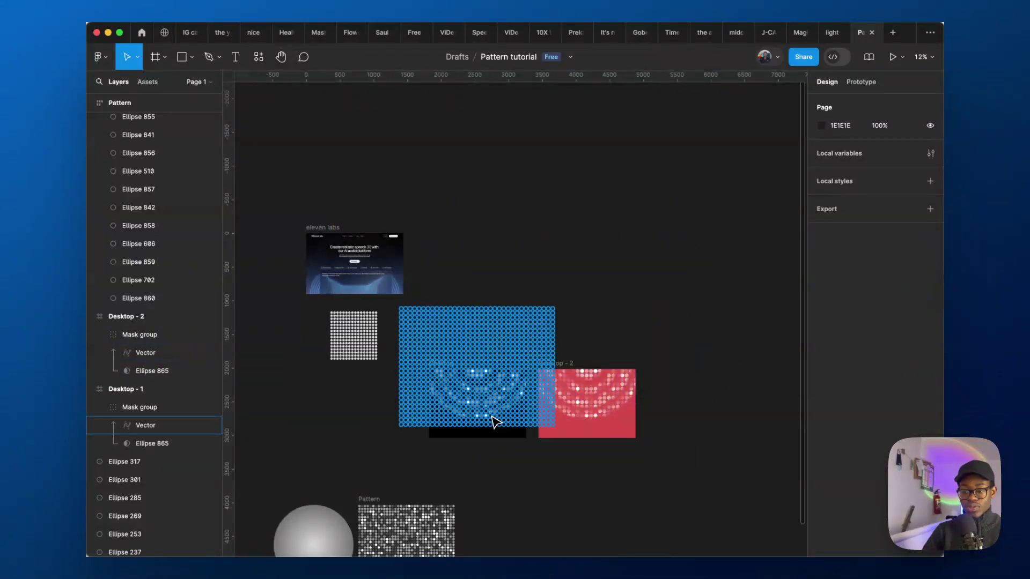
{"action": "scroll", "coordinate": [494, 422], "scroll_direction": "down", "scroll_amount": 1}
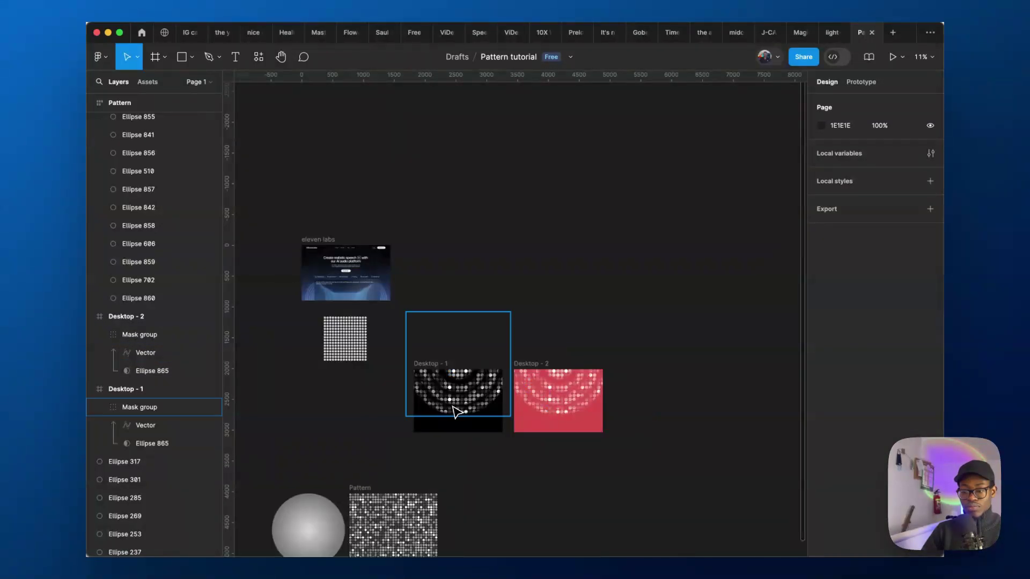
{"action": "scroll", "coordinate": [301, 268], "scroll_direction": "up", "scroll_amount": 10}
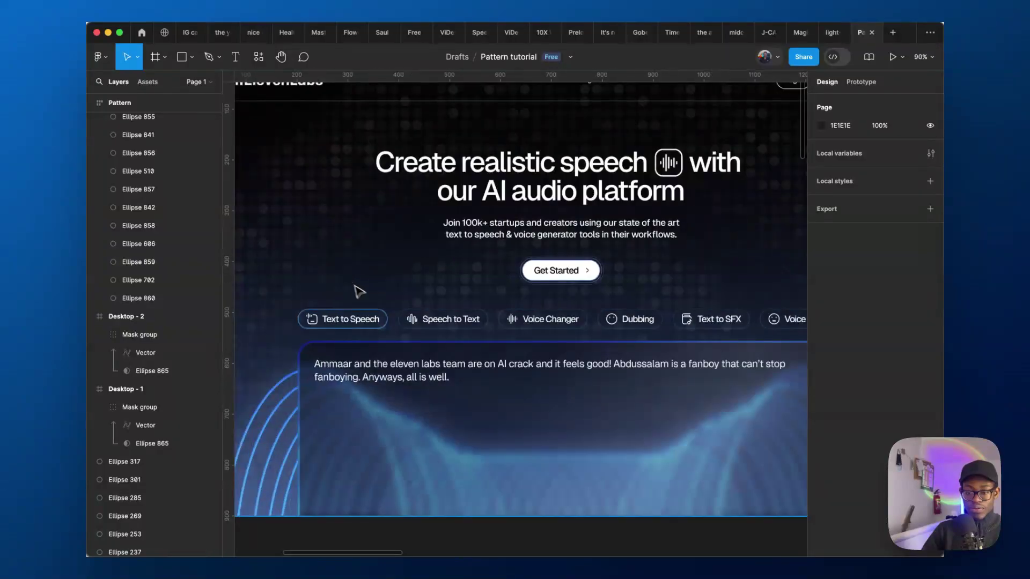
{"action": "scroll", "coordinate": [432, 332], "scroll_direction": "down", "scroll_amount": 3}
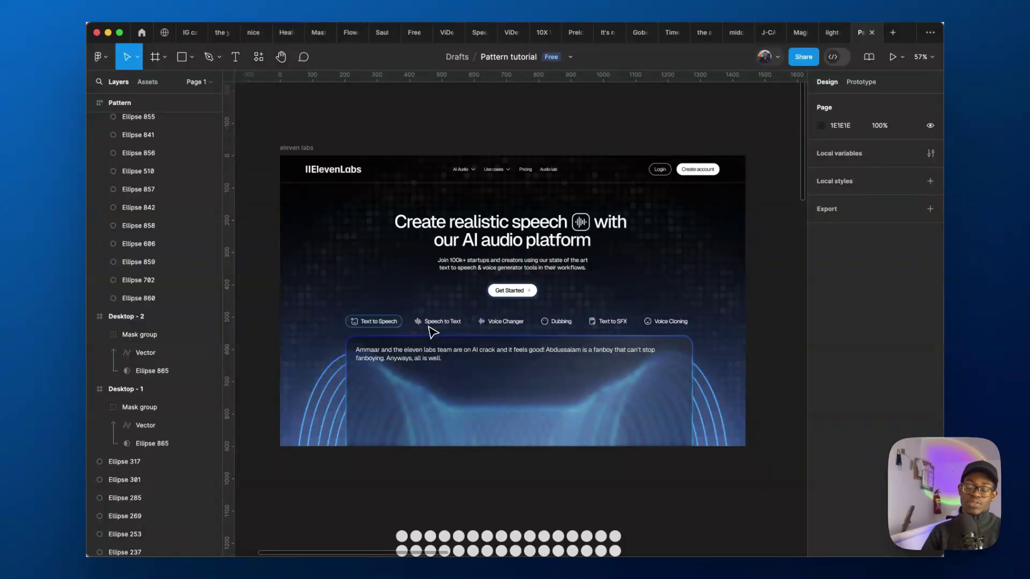
{"action": "scroll", "coordinate": [316, 338], "scroll_direction": "up", "scroll_amount": 5}
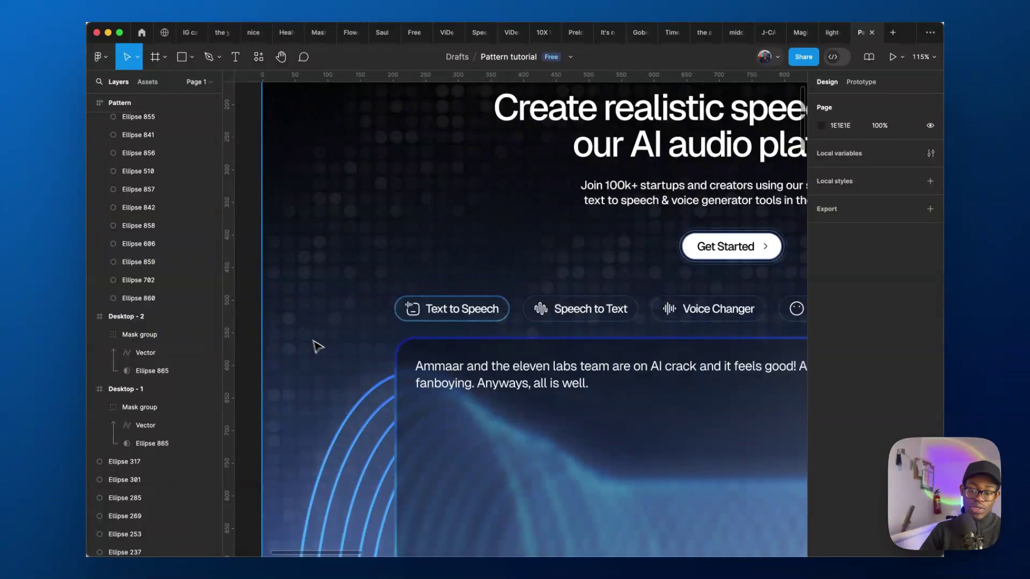
{"action": "scroll", "coordinate": [319, 343], "scroll_direction": "down", "scroll_amount": 5}
Hide the eleven labs frame's pattern layer, compare the hero background without it, and show the layer again.
{"action": "left_click", "coordinate": [395, 284]}
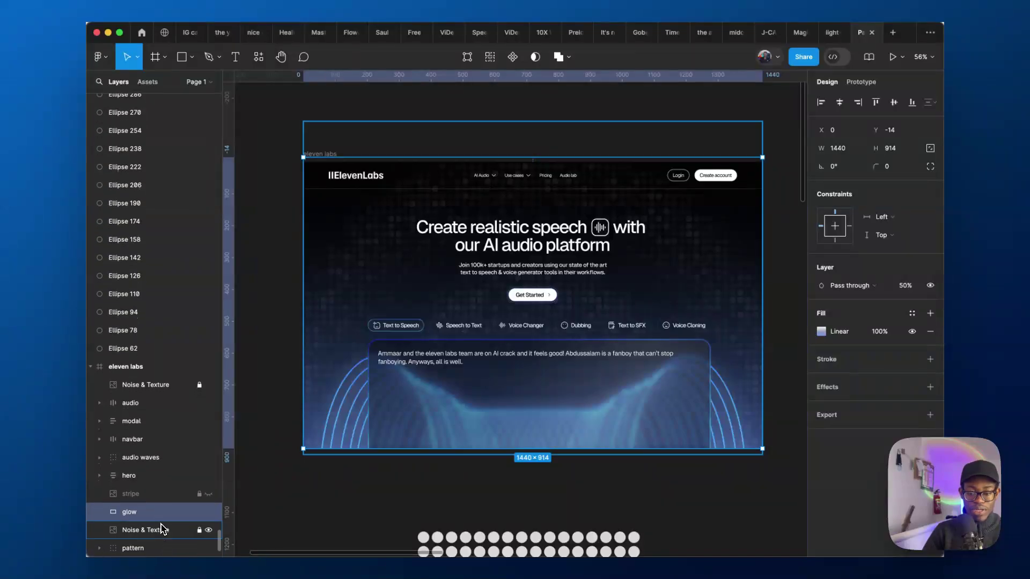
{"action": "left_click", "coordinate": [210, 548]}
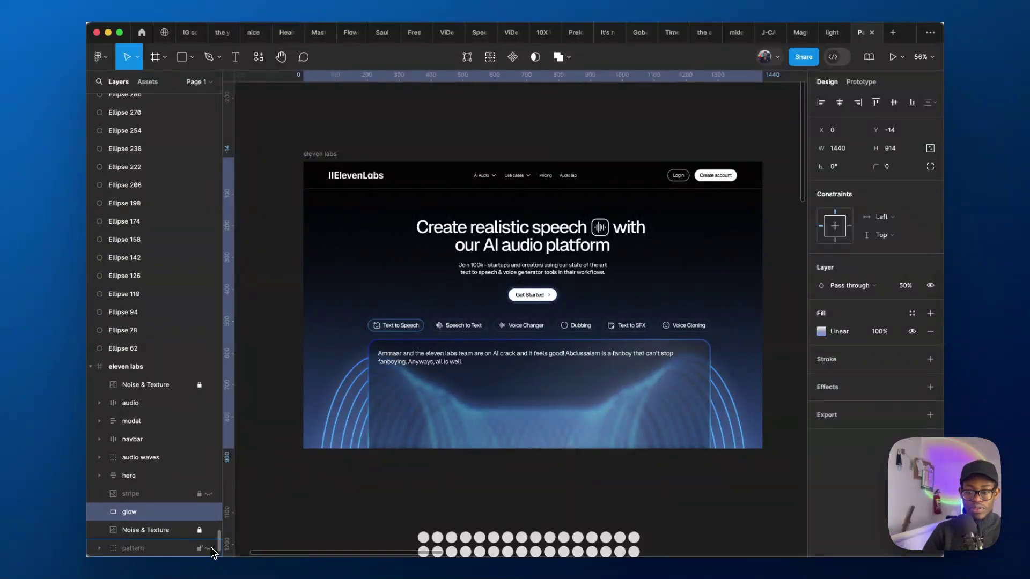
{"action": "scroll", "coordinate": [368, 306], "scroll_direction": "up", "scroll_amount": 10}
{"action": "scroll", "coordinate": [368, 306], "scroll_direction": "down", "scroll_amount": 5}
{"action": "scroll", "coordinate": [573, 370], "scroll_direction": "up", "scroll_amount": 5}
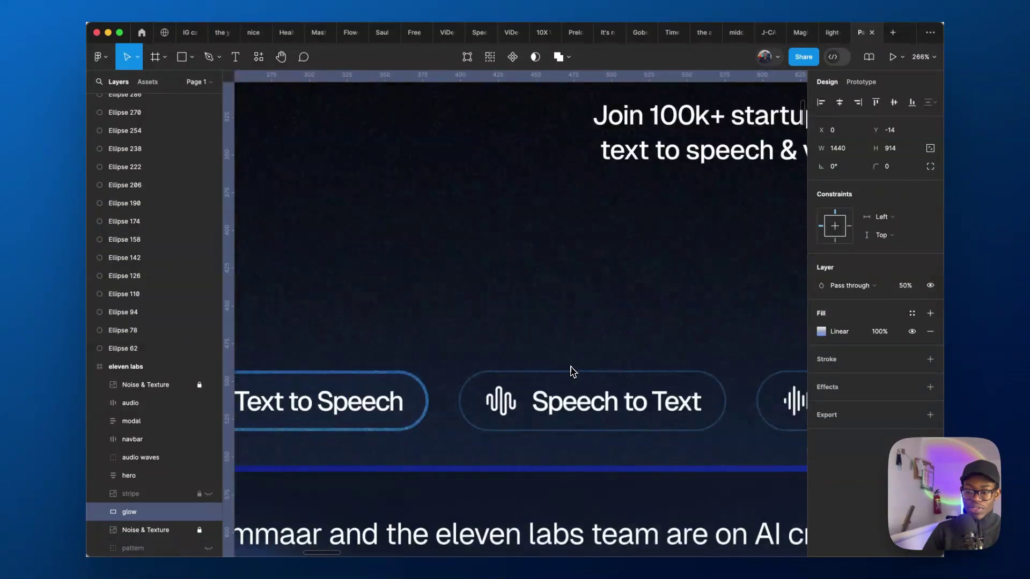
{"action": "scroll", "coordinate": [573, 370], "scroll_direction": "down", "scroll_amount": 8}
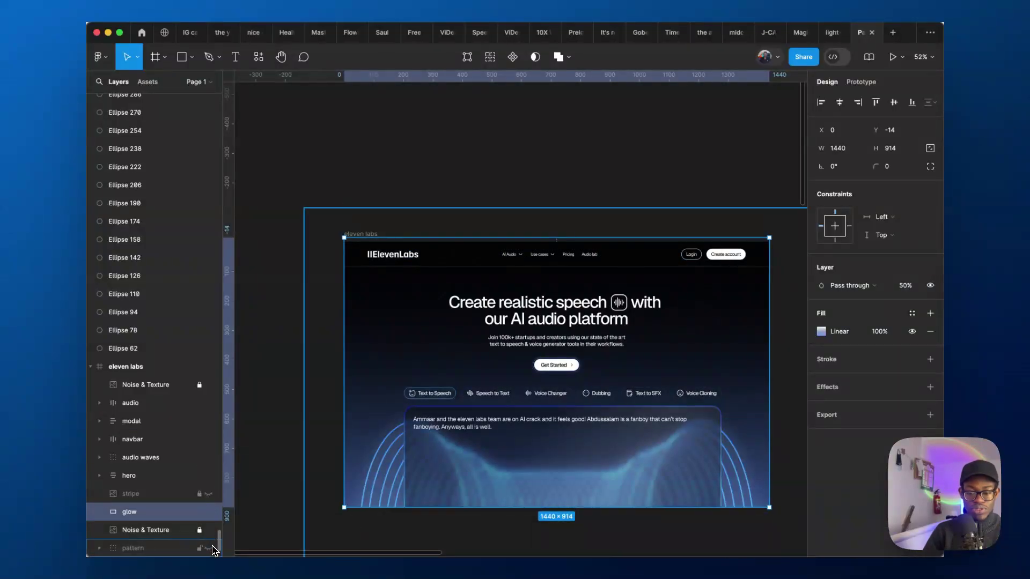
{"action": "scroll", "coordinate": [406, 282], "scroll_direction": "up", "scroll_amount": 4}
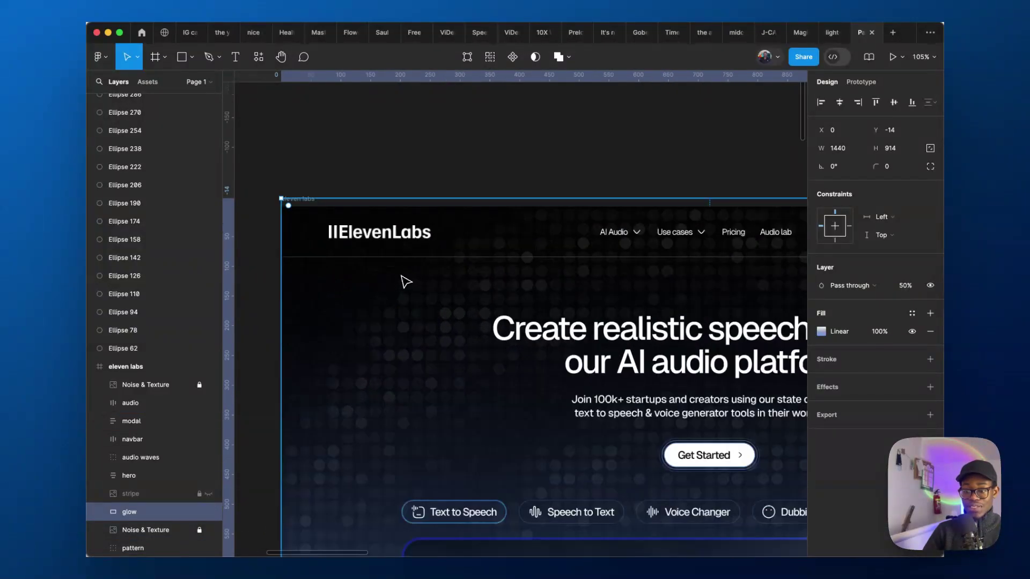
{"action": "scroll", "coordinate": [407, 282], "scroll_direction": "down", "scroll_amount": 5}
{"action": "scroll", "coordinate": [494, 328], "scroll_direction": "left", "scroll_amount": 2}
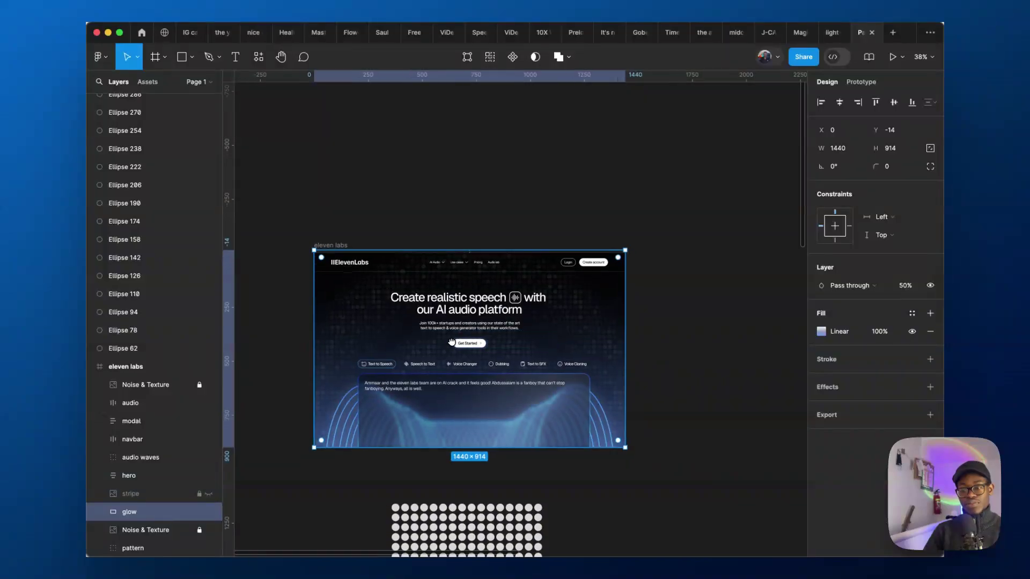
{"action": "scroll", "coordinate": [570, 361], "scroll_direction": "up", "scroll_amount": 3}
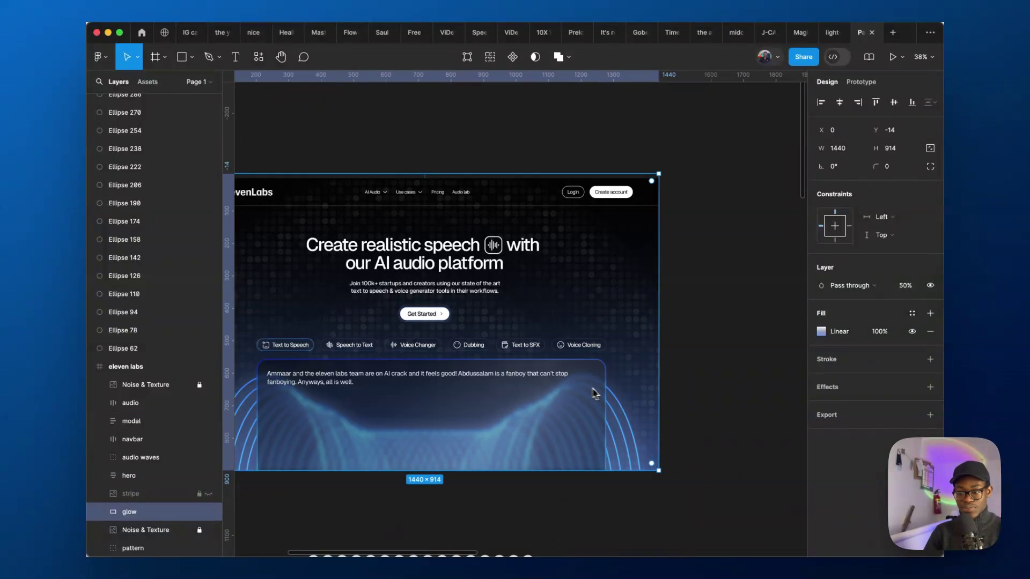
{"action": "scroll", "coordinate": [501, 395], "scroll_direction": "down", "scroll_amount": 5}
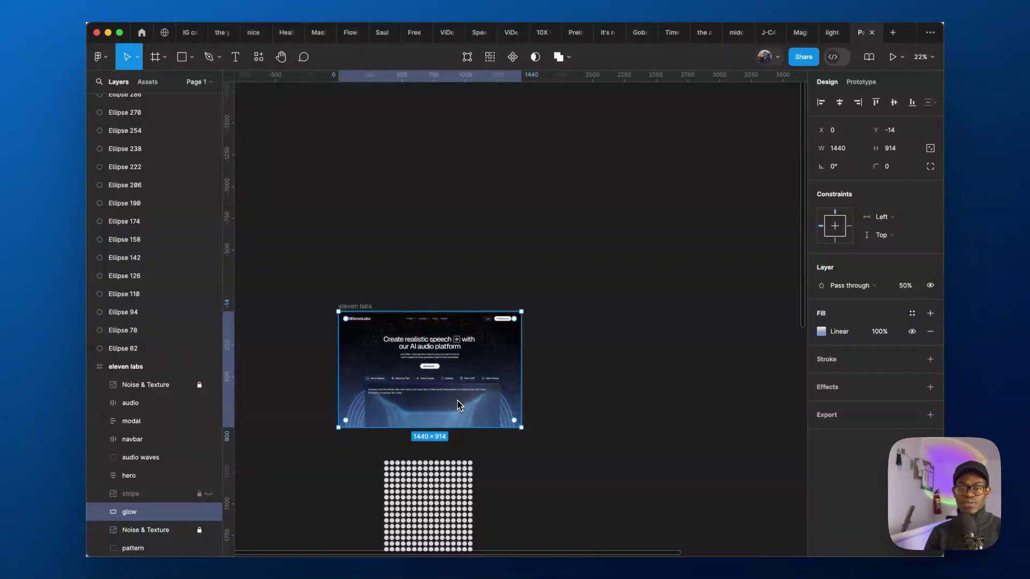
{"action": "scroll", "coordinate": [459, 406], "scroll_direction": "down", "scroll_amount": 5}
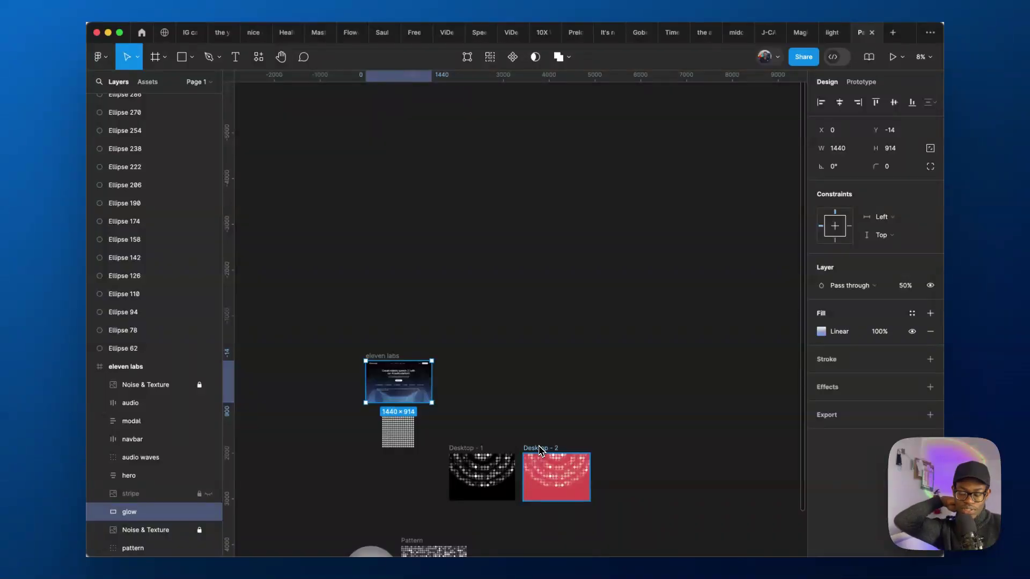
Add a 400 × 400 frame in the empty canvas area and name it pattern maker.
{"action": "scroll", "coordinate": [524, 437], "scroll_direction": "down", "scroll_amount": 5}
{"action": "scroll", "coordinate": [542, 223], "scroll_direction": "up", "scroll_amount": 5}
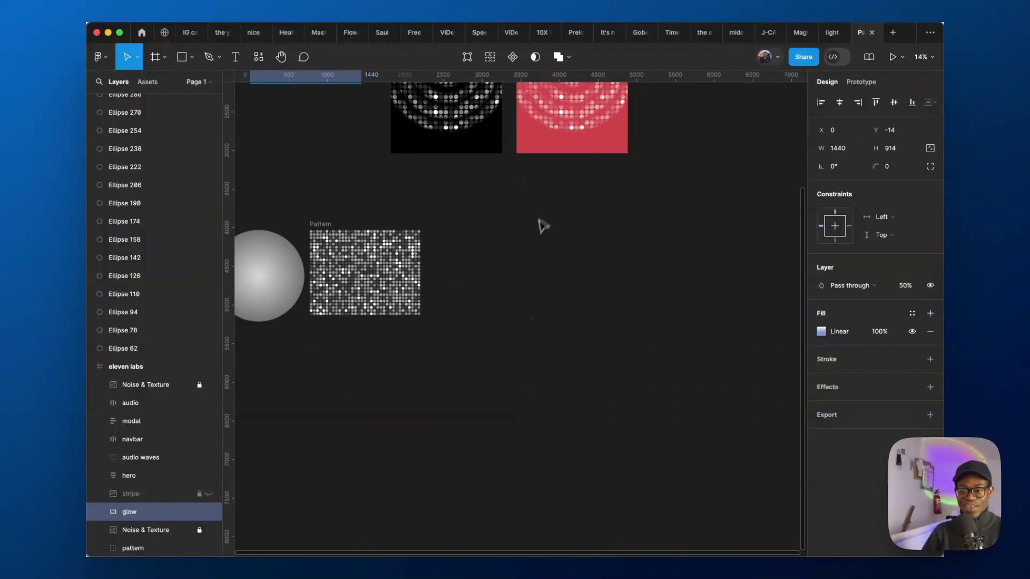
{"action": "scroll", "coordinate": [483, 265], "scroll_direction": "up", "scroll_amount": 2}
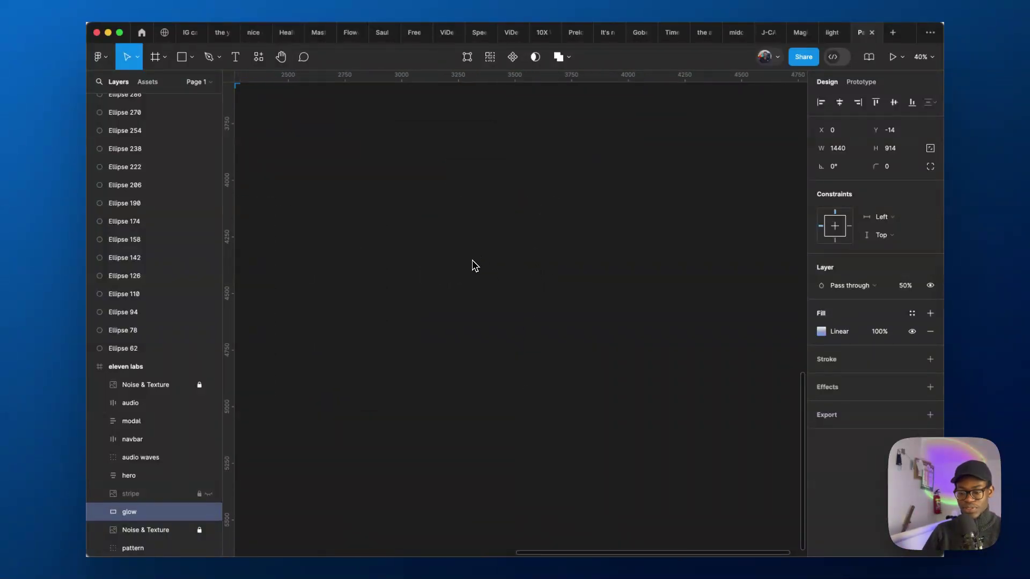
{"action": "key", "text": "f"}
{"action": "left_click_drag", "start_coordinate": [452, 275], "coordinate": [525, 365]}
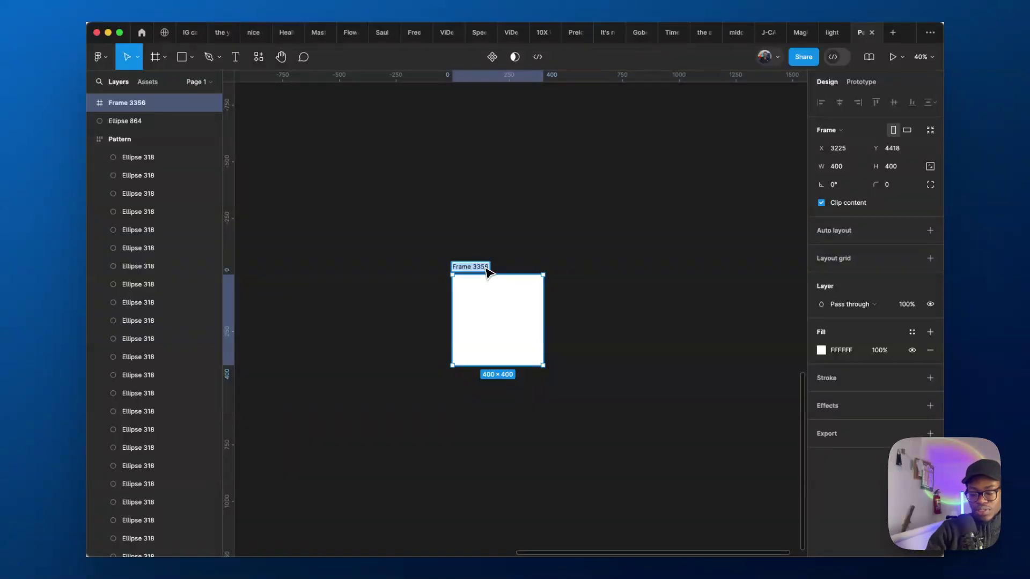
{"action": "type", "text": "pattern maker"}
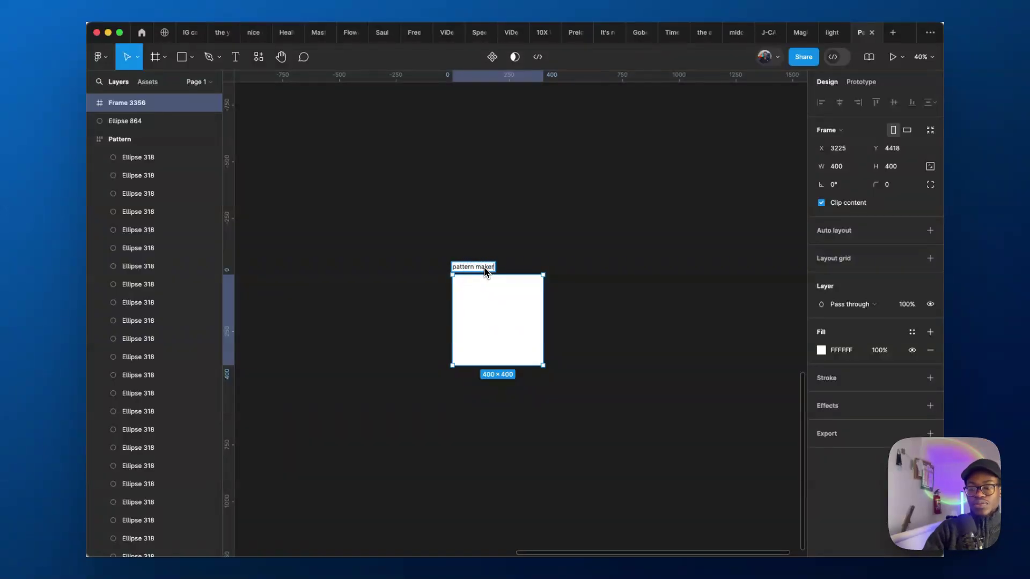
{"action": "key", "text": "Return"}
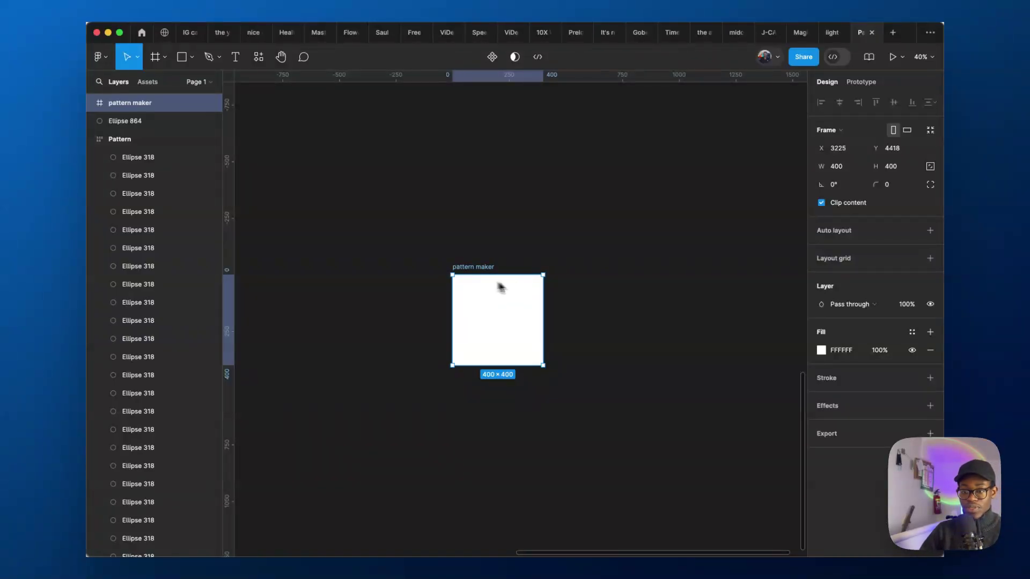
Draw a square about 123 px wide in the pattern maker frame and give the frame a 32 px layout grid.
{"action": "left_click", "coordinate": [189, 64]}
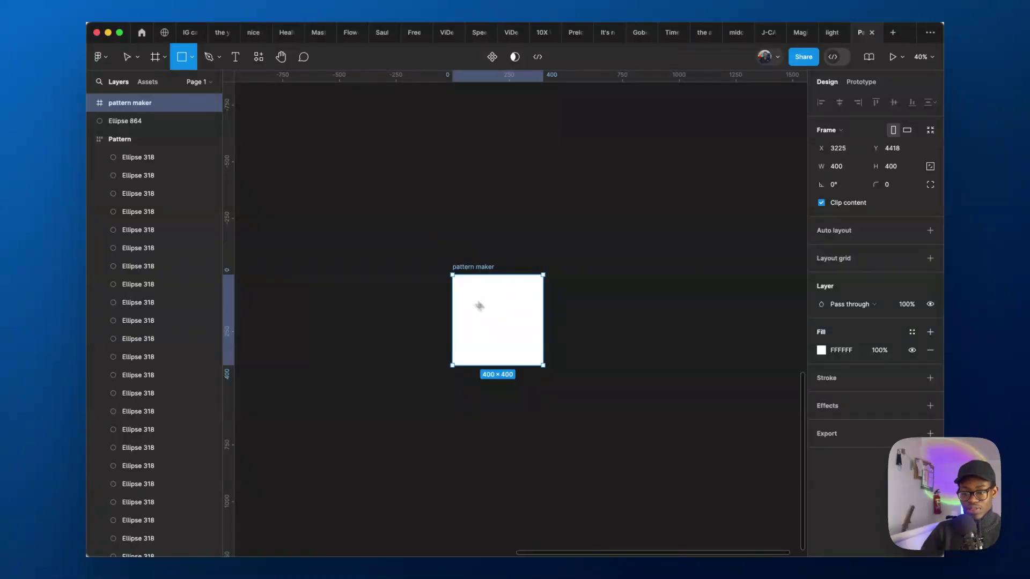
{"action": "mouse_move", "coordinate": [466, 291]}
{"action": "left_mouse_down"}
{"action": "mouse_move", "coordinate": [494, 319]}
{"action": "mouse_move", "coordinate": [498, 290]}
{"action": "mouse_move", "coordinate": [482, 260]}
{"action": "mouse_move", "coordinate": [538, 296]}
{"action": "left_mouse_up"}
{"action": "scroll", "coordinate": [470, 308], "scroll_direction": "up", "scroll_amount": 5}
{"action": "left_click", "coordinate": [444, 178]}
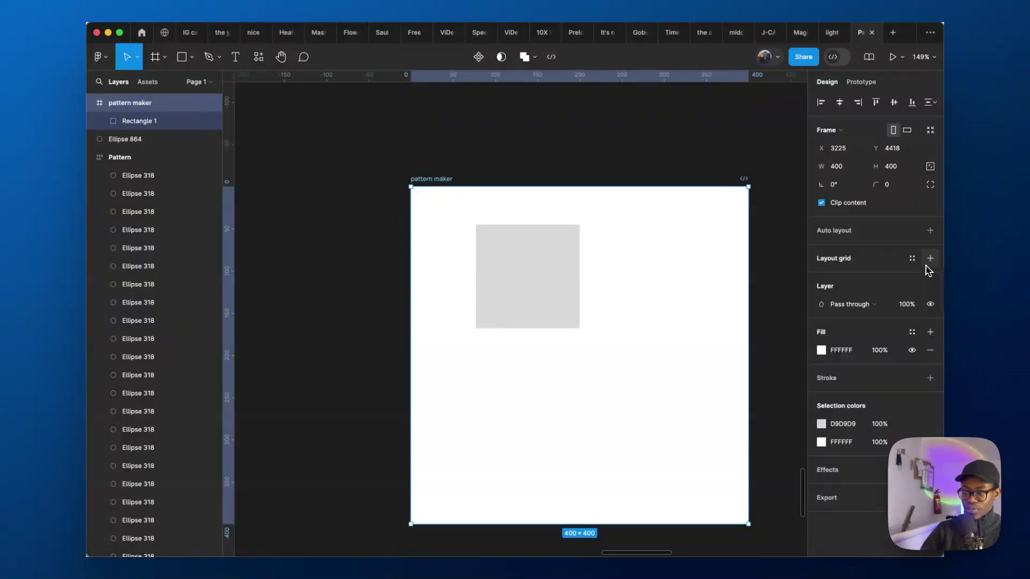
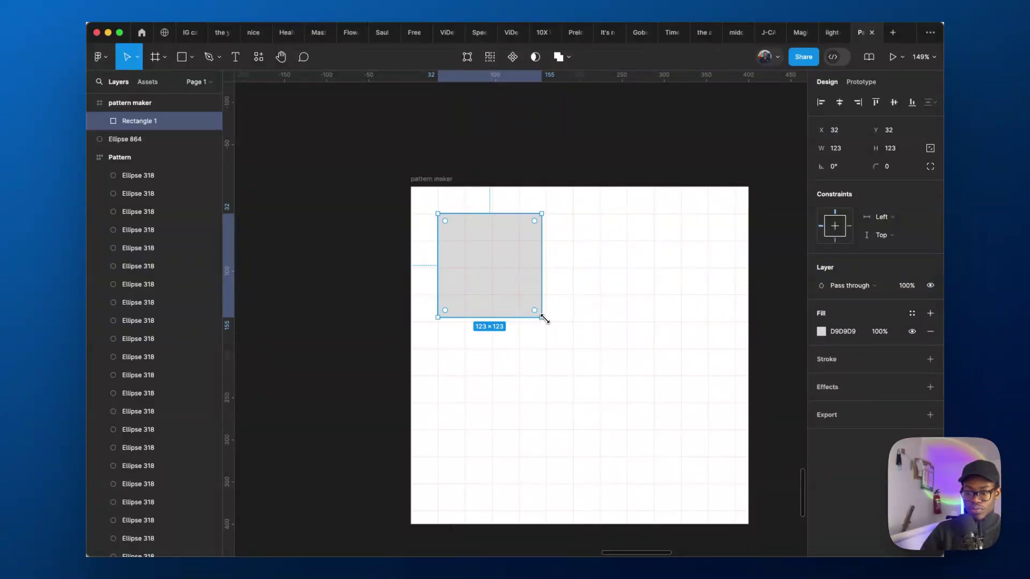
Resize the square to 128 × 128 on the grid and place a copy beside it at X 192.
{"action": "left_click_drag", "start_coordinate": [545, 319], "coordinate": [547, 321]}
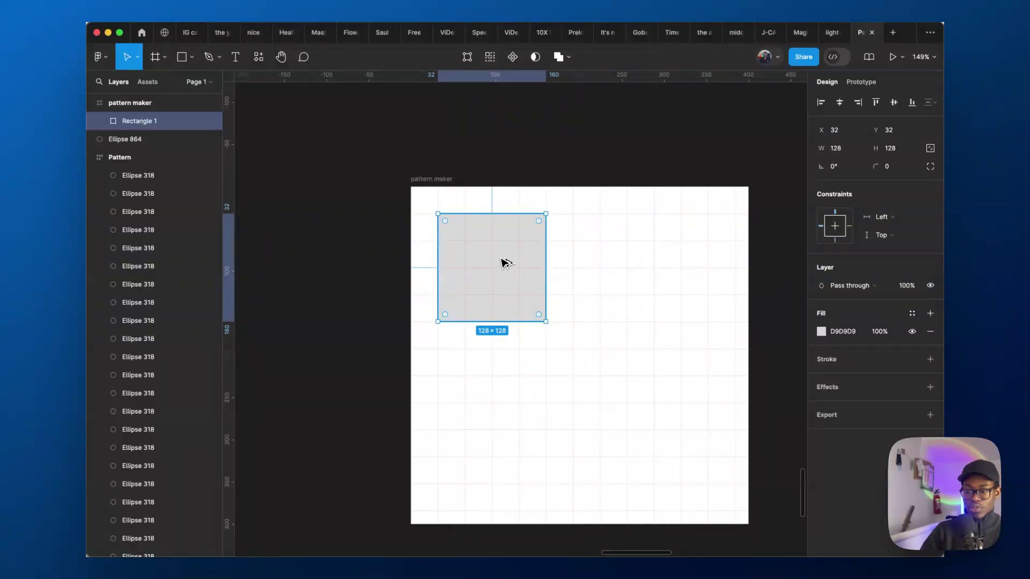
{"action": "left_click_drag", "start_coordinate": [507, 263], "coordinate": [638, 271]}
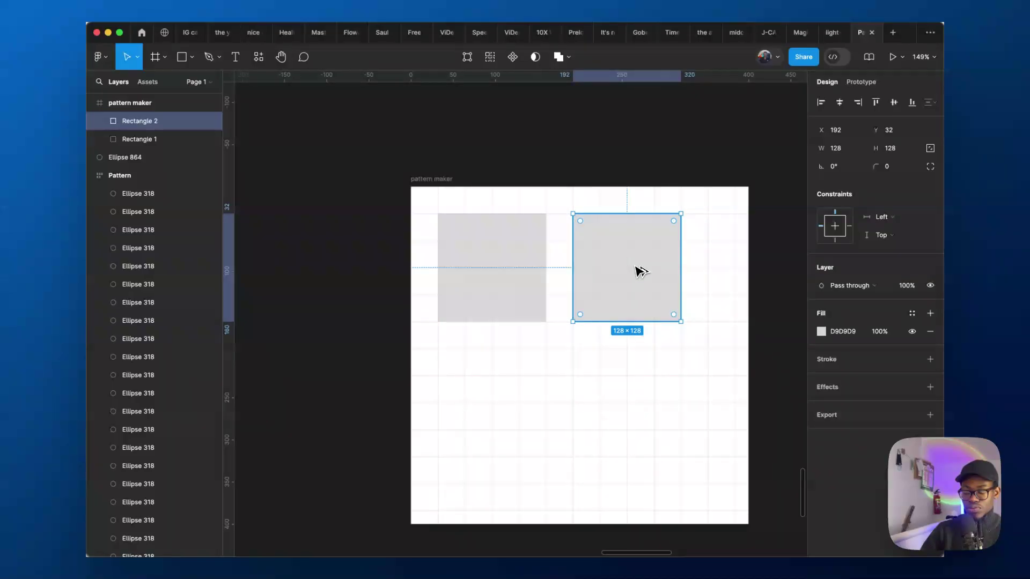
Widen both rectangles to 160 × 128, with equal grid-cell margins and a 32 px gap between them.
{"action": "left_click", "coordinate": [543, 287], "text": "shift"}
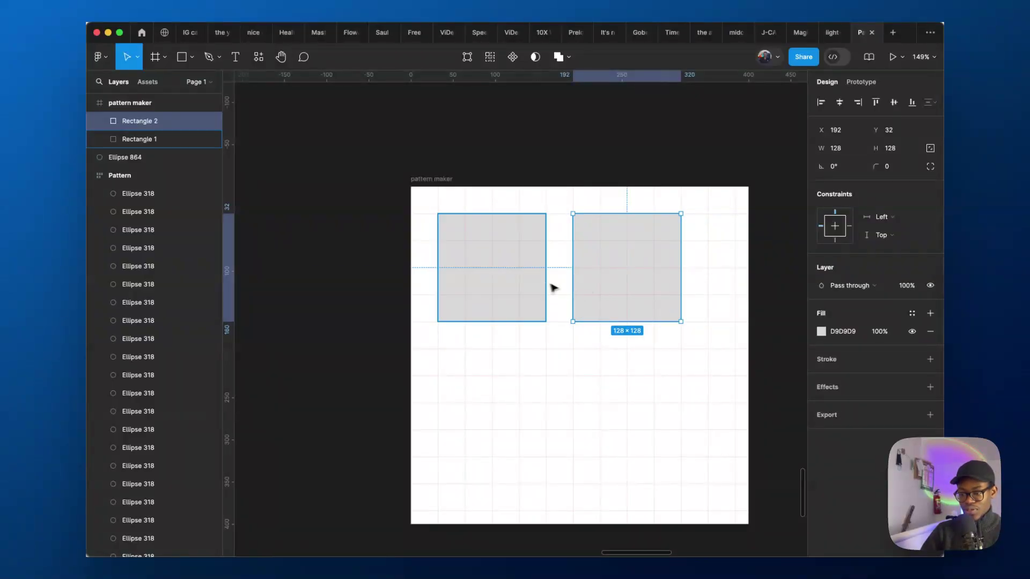
{"action": "left_click_drag", "start_coordinate": [685, 290], "coordinate": [735, 294]}
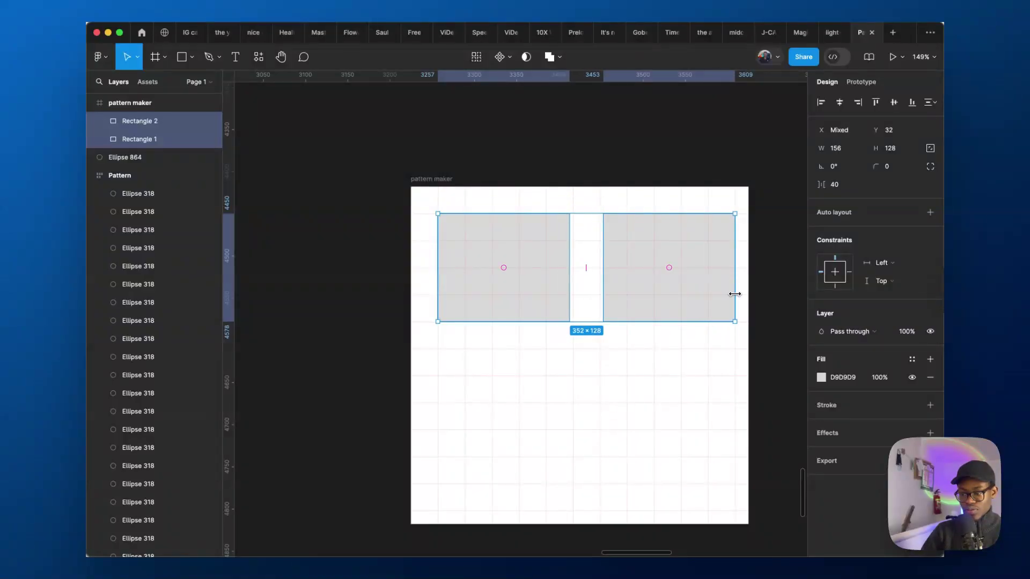
{"action": "left_click", "coordinate": [620, 293]}
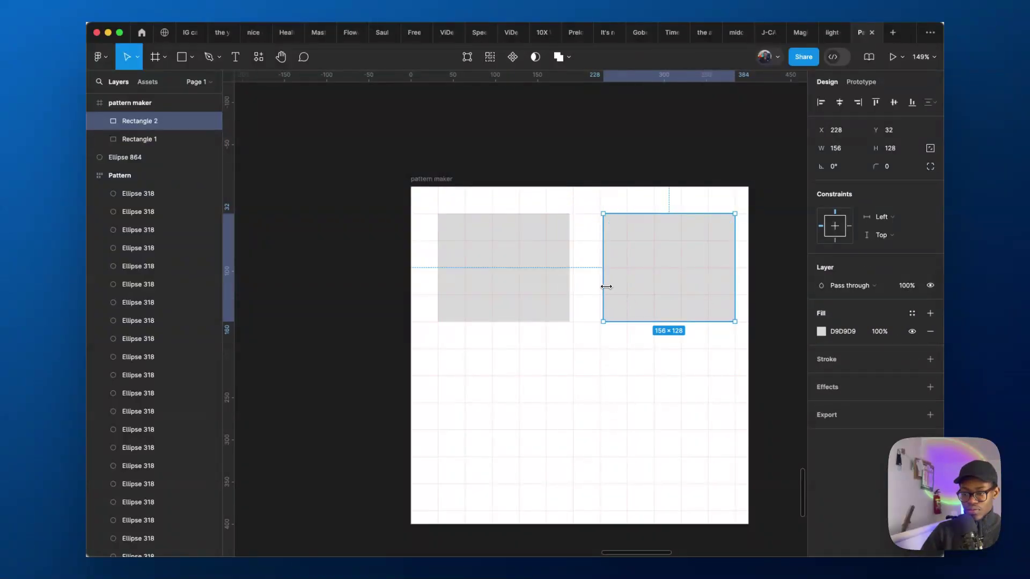
{"action": "left_click_drag", "start_coordinate": [603, 287], "coordinate": [601, 286]}
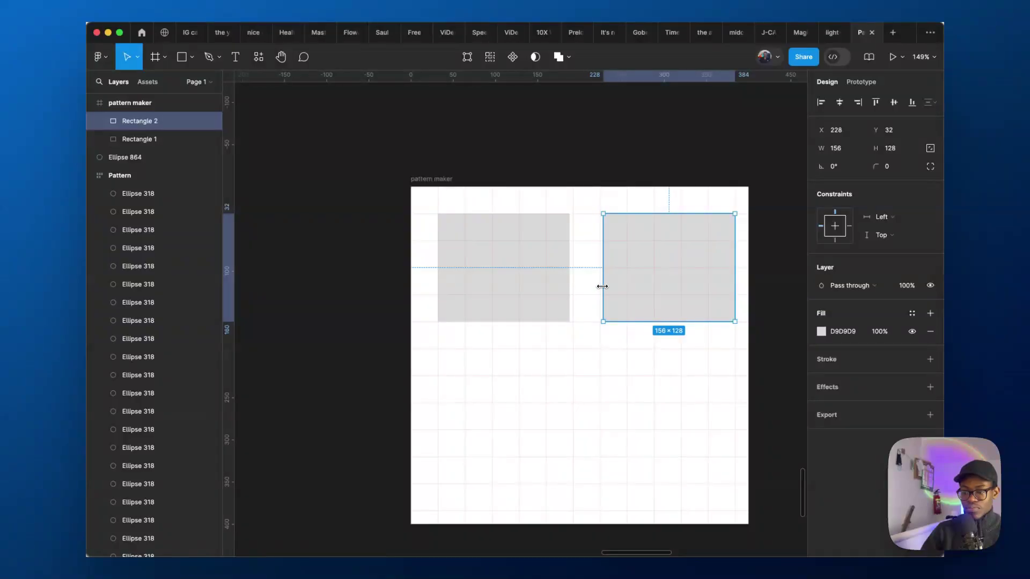
{"action": "left_click", "coordinate": [555, 283]}
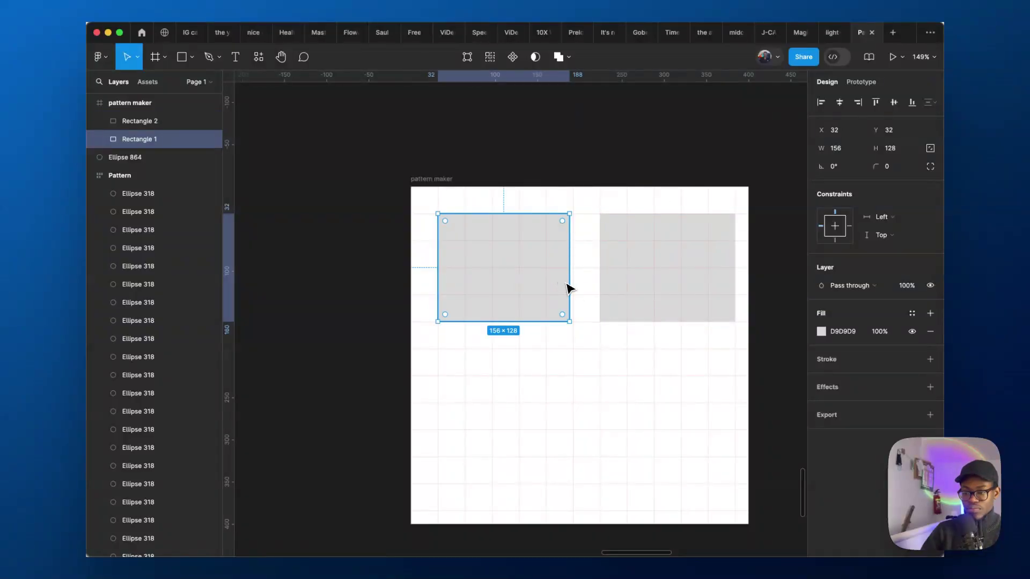
{"action": "left_click", "coordinate": [674, 291]}
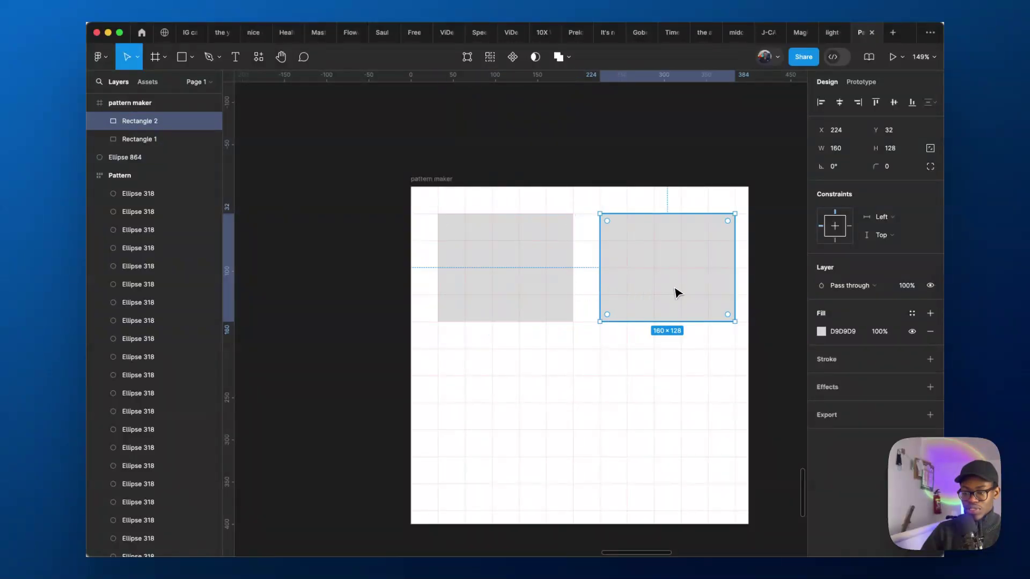
{"action": "left_click", "coordinate": [529, 283]}
Delete both rectangles from the pattern maker frame.
{"action": "scroll", "coordinate": [573, 322], "scroll_direction": "down", "scroll_amount": 1}
{"action": "scroll", "coordinate": [573, 322], "scroll_direction": "down", "scroll_amount": 5}
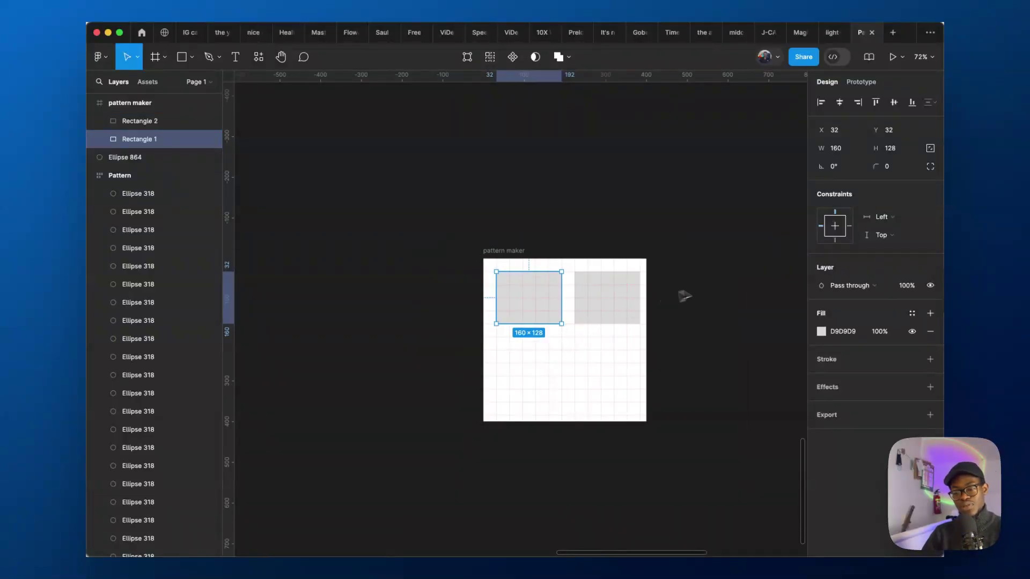
{"action": "left_click_drag", "start_coordinate": [724, 276], "coordinate": [479, 308]}
{"action": "key", "text": "Delete"}
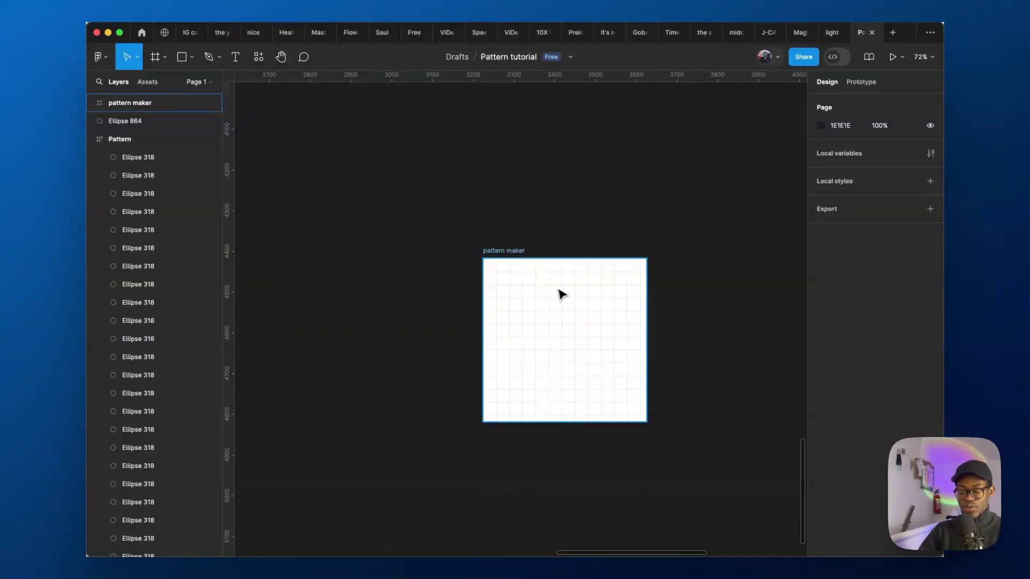
Draw a 192 × 192 circle at X 32, Y 32 and place a 128 × 128 copy at X 256, Y 256.
{"action": "key", "text": "o"}
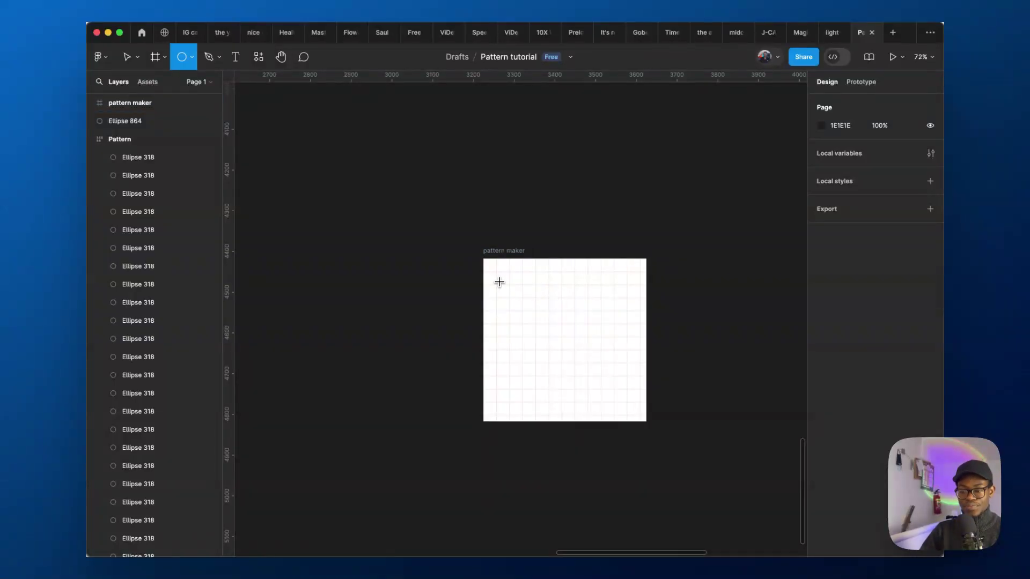
{"action": "mouse_move", "coordinate": [497, 277]}
{"action": "left_mouse_down"}
{"action": "mouse_move", "coordinate": [586, 361]}
{"action": "mouse_move", "coordinate": [575, 352]}
{"action": "left_mouse_up"}
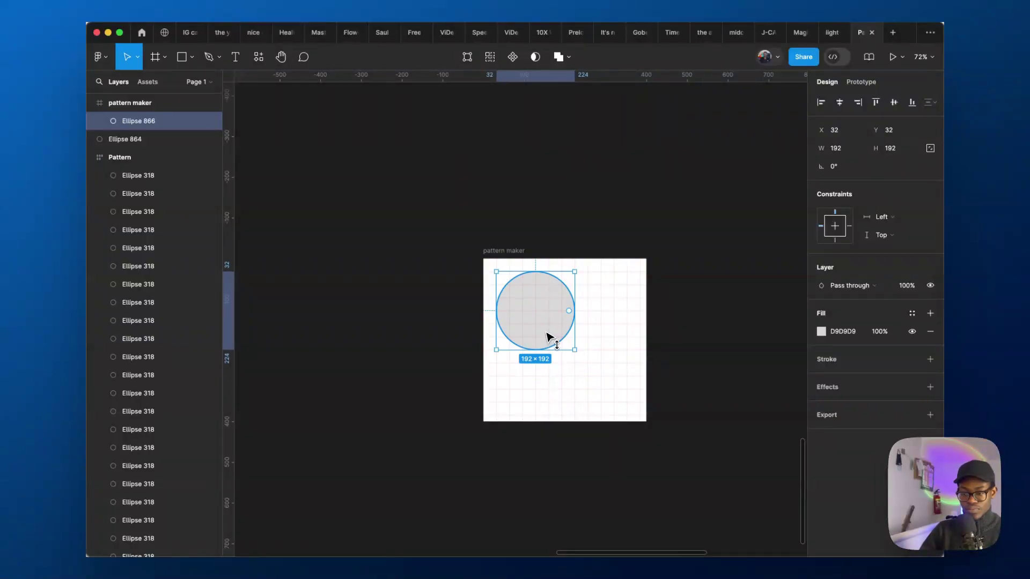
{"action": "key", "text": "alt"}
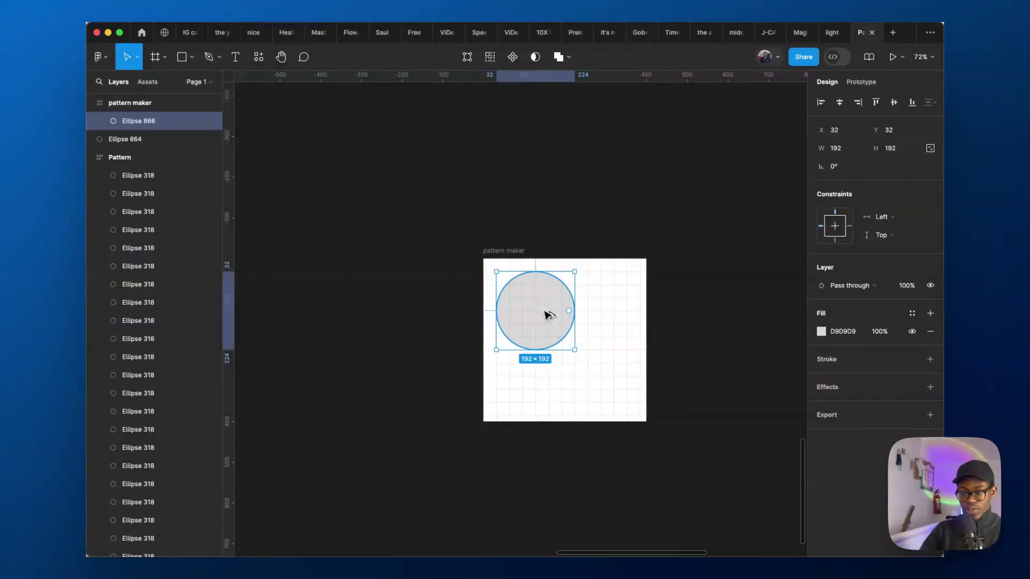
{"action": "left_click_drag", "start_coordinate": [547, 314], "coordinate": [615, 404]}
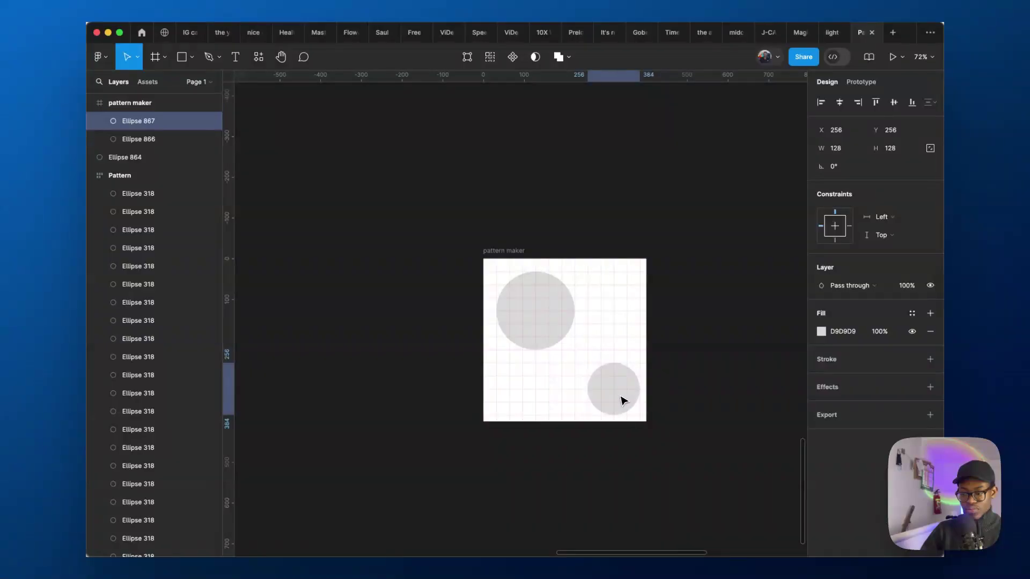
Nudge the smaller circle to X 240, Y 240 so it sits 32 px from the frame's edges.
{"action": "scroll", "coordinate": [625, 417], "scroll_direction": "up", "scroll_amount": 5}
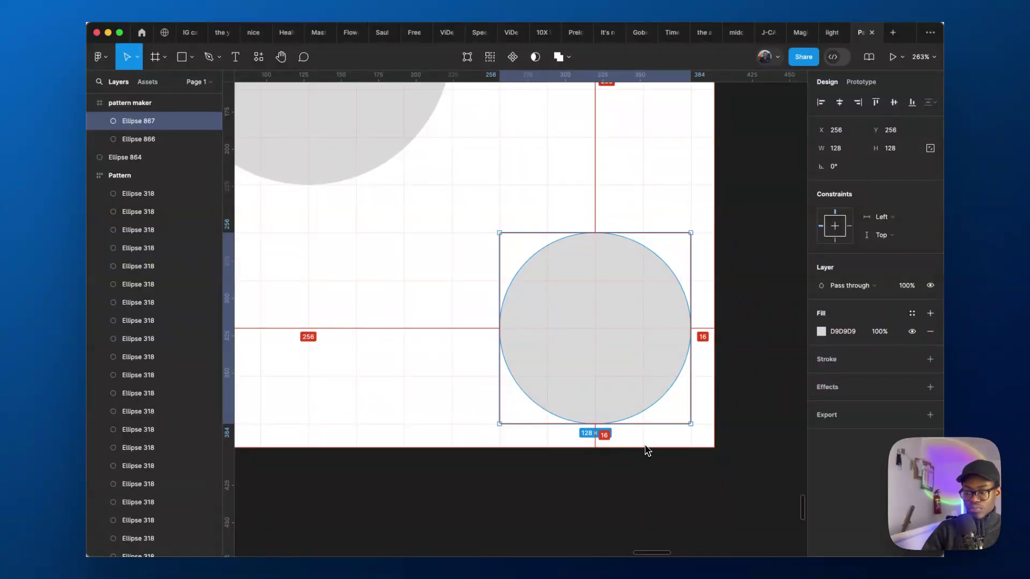
{"action": "key", "text": "shift+Left"}
{"action": "key", "text": "shift+Up"}
{"action": "key", "text": "shift+Up"}
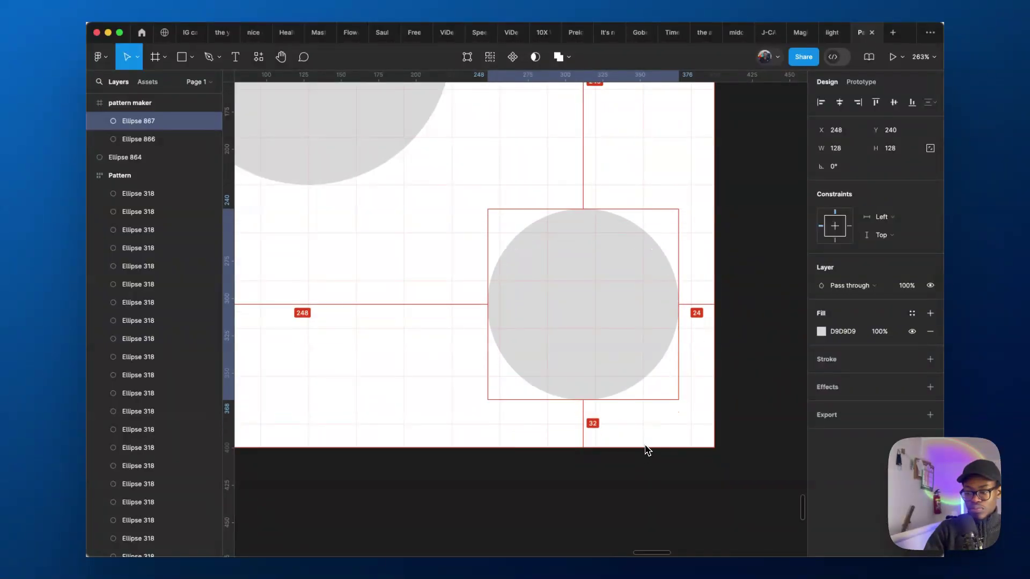
{"action": "key", "text": "shift+Left"}
{"action": "scroll", "coordinate": [448, 290], "scroll_direction": "down", "scroll_amount": 5}
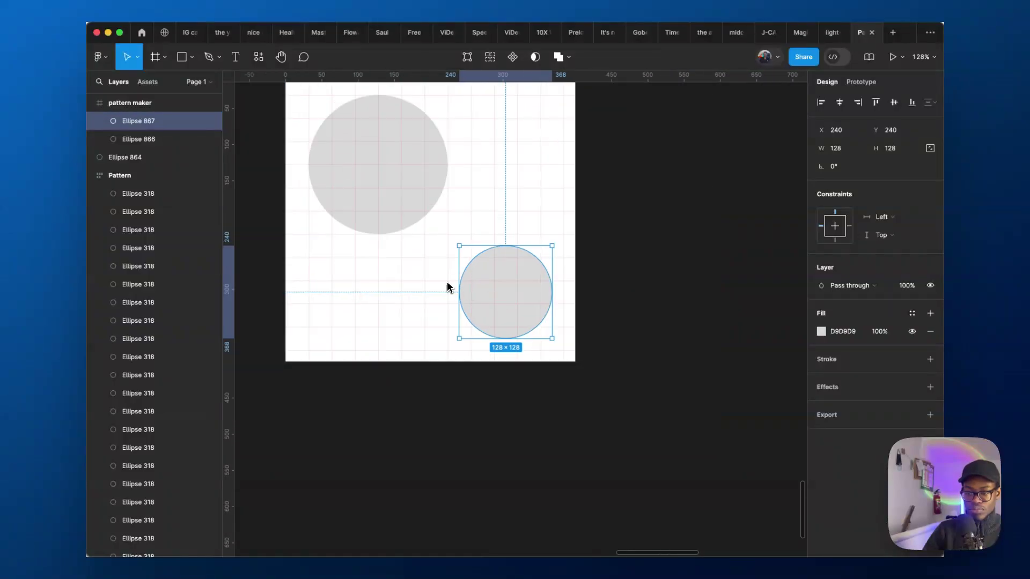
Duplicate the small circle to X 72, Y 224, and enlarge the lower-right original to 144 × 144.
{"action": "left_click_drag", "start_coordinate": [484, 303], "coordinate": [406, 297]}
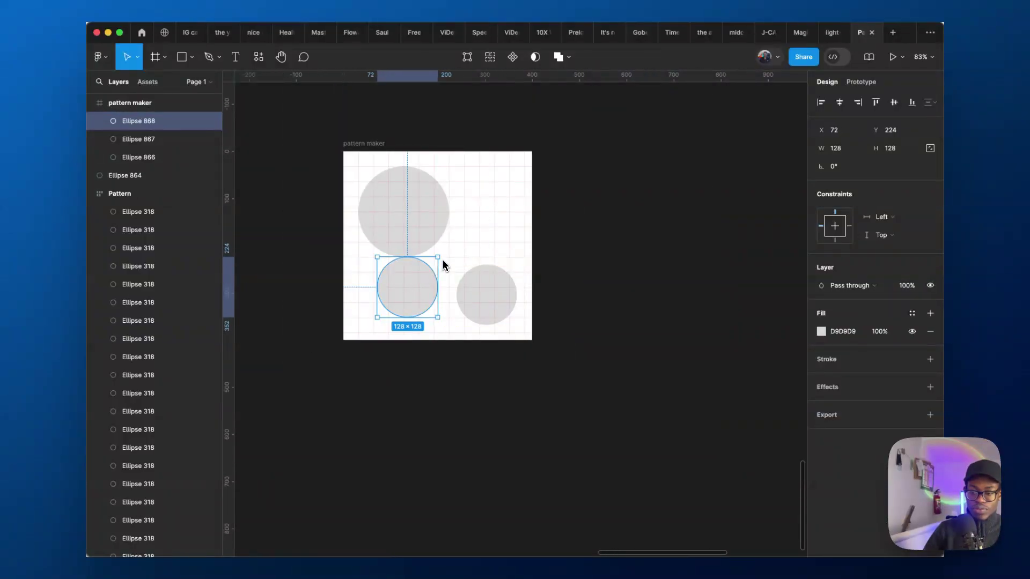
{"action": "left_click", "coordinate": [462, 274]}
{"action": "left_click_drag", "start_coordinate": [456, 264], "coordinate": [447, 256]}
{"action": "key", "text": "alt"}
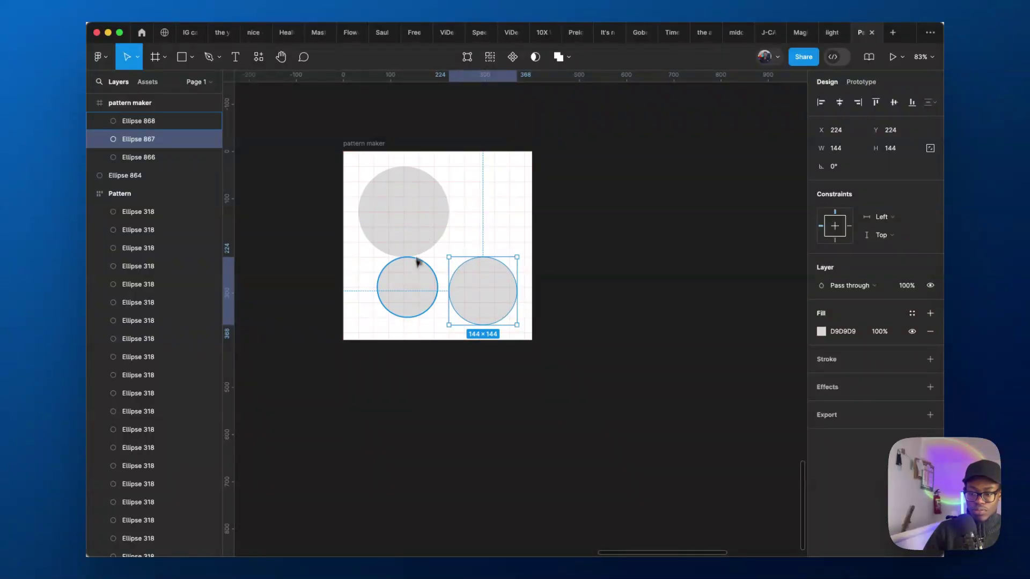
Shrink the lower-left circle and place a 122 × 122 copy in the frame's upper-right area at X 256, Y 38.
{"action": "left_click", "coordinate": [429, 278]}
{"action": "left_click_drag", "start_coordinate": [438, 257], "coordinate": [487, 214]}
{"action": "key", "text": "alt"}
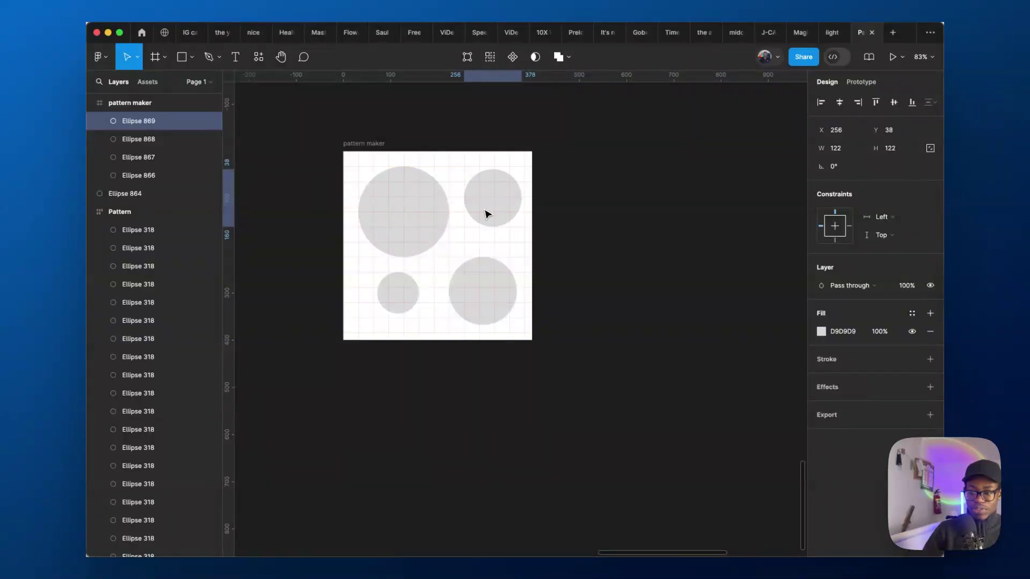
Nudge the upper-right circle to X 246, Y 32 so it has 32 px margins from the frame's edges.
{"action": "scroll", "coordinate": [522, 239], "scroll_direction": "up", "scroll_amount": 2}
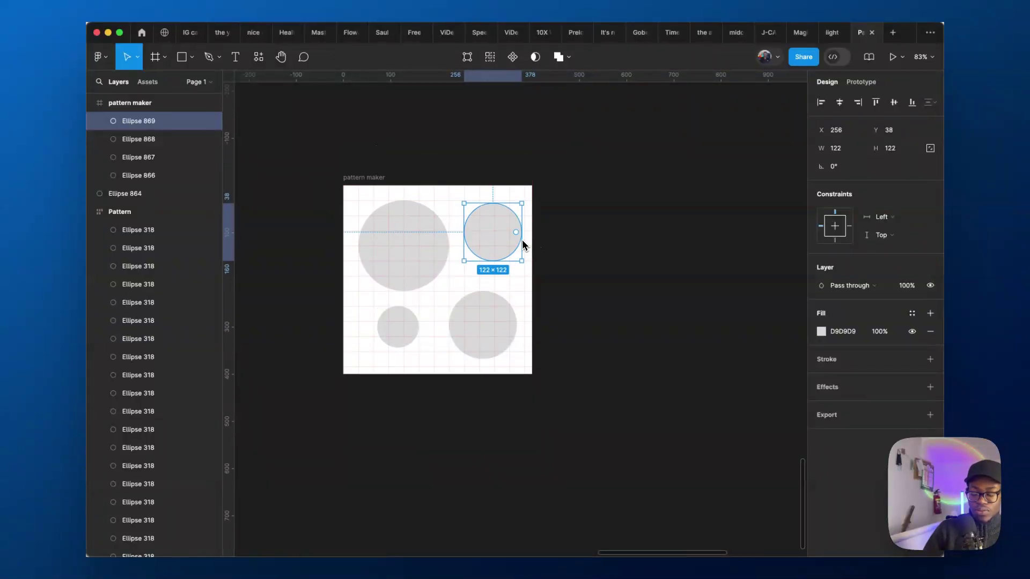
{"action": "scroll", "coordinate": [522, 239], "scroll_direction": "up", "scroll_amount": 10}
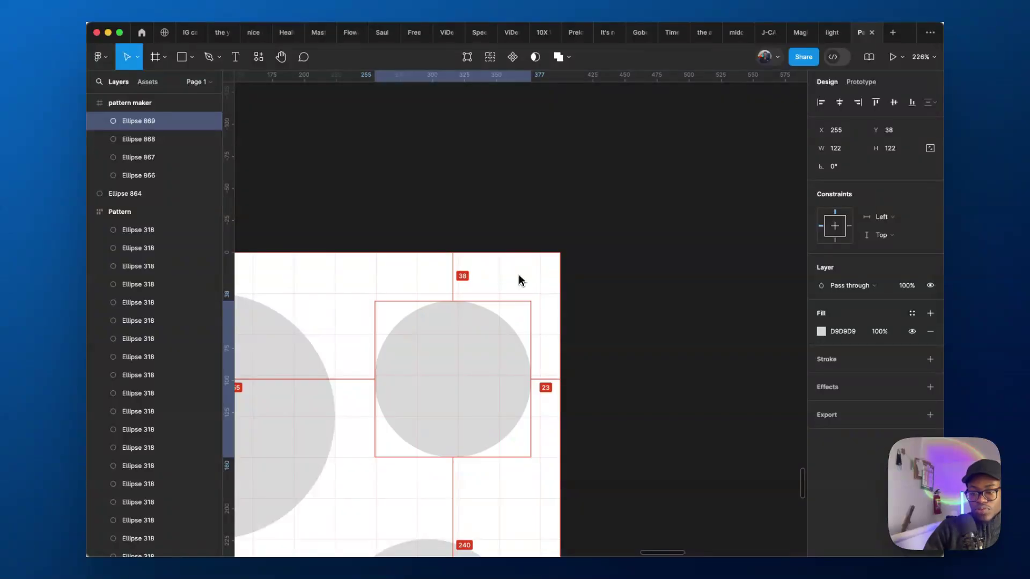
{"action": "key", "text": "Left"}
{"action": "key", "text": "Left"}
{"action": "key", "text": "Left"}
{"action": "key", "text": "Left"}
{"action": "key", "text": "Left"}
{"action": "key", "text": "Left"}
{"action": "key", "text": "Left"}
{"action": "key", "text": "Left"}
{"action": "key", "text": "Left"}
{"action": "key", "text": "Left"}
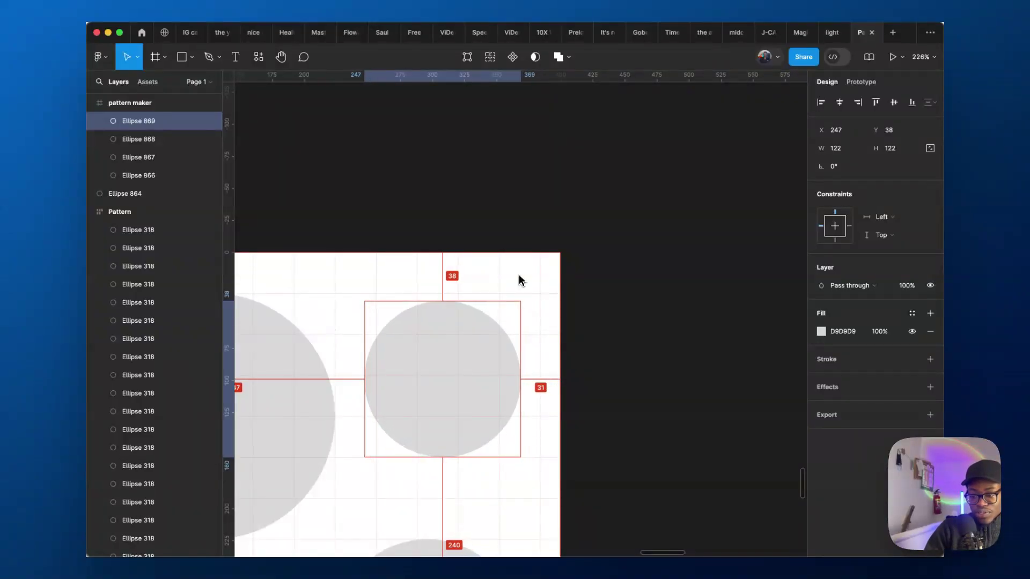
{"action": "key", "text": "Up"}
{"action": "key", "text": "Up"}
{"action": "key", "text": "Up"}
{"action": "key", "text": "Up"}
{"action": "key", "text": "Up"}
{"action": "key", "text": "Up"}
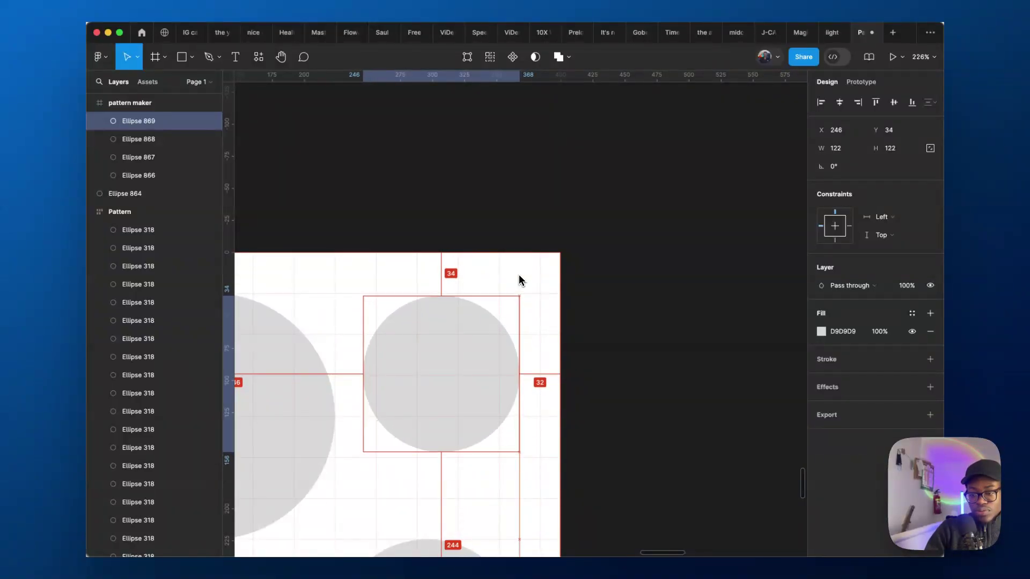
Toggle the pattern maker frame's layout grid off and on, and hide its FFFFFF fill.
{"action": "scroll", "coordinate": [519, 275], "scroll_direction": "down", "scroll_amount": 5}
{"action": "scroll", "coordinate": [512, 284], "scroll_direction": "down", "scroll_amount": 5}
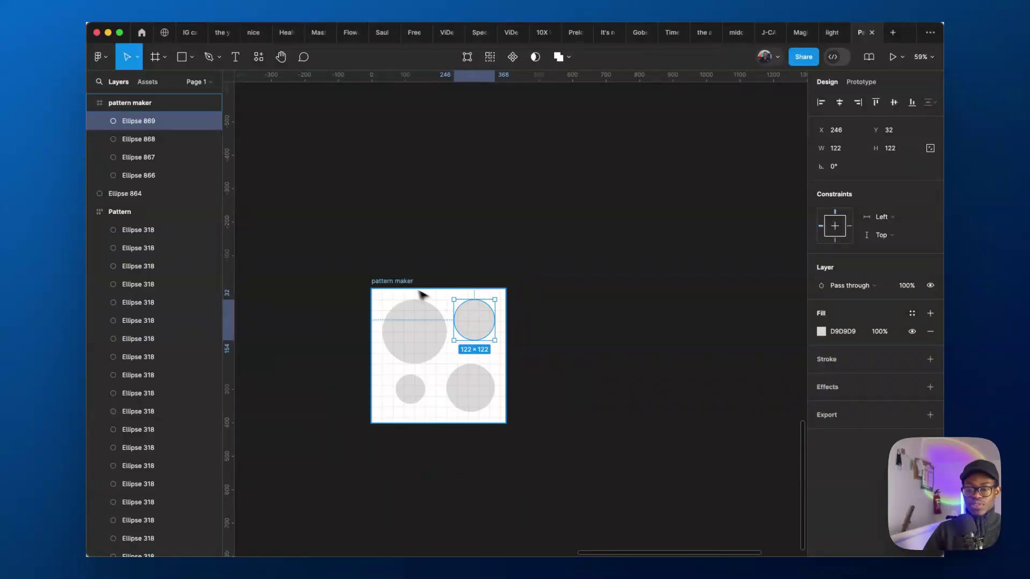
{"action": "key", "text": "Escape"}
{"action": "left_click", "coordinate": [912, 277]}
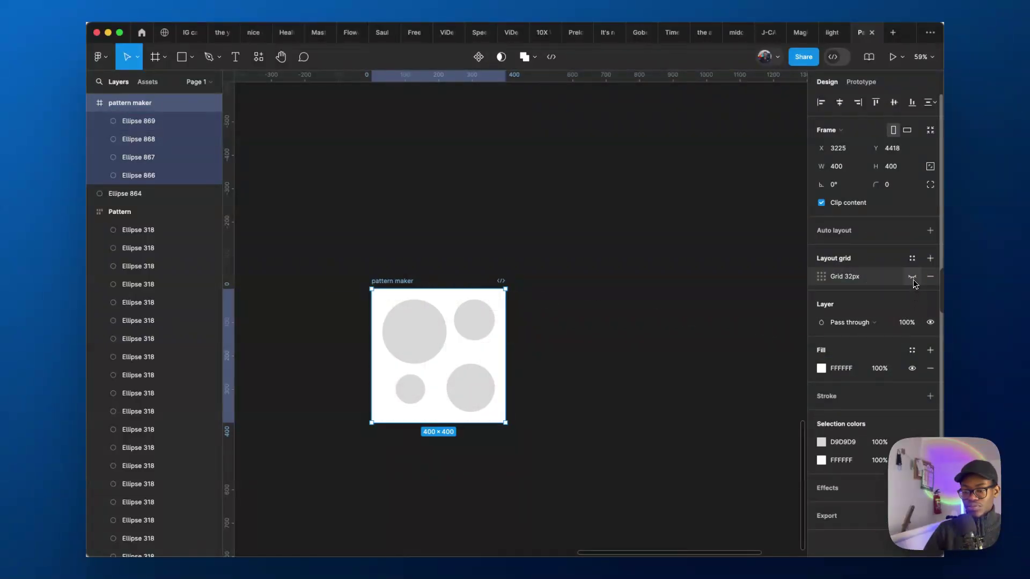
{"action": "left_click", "coordinate": [912, 369]}
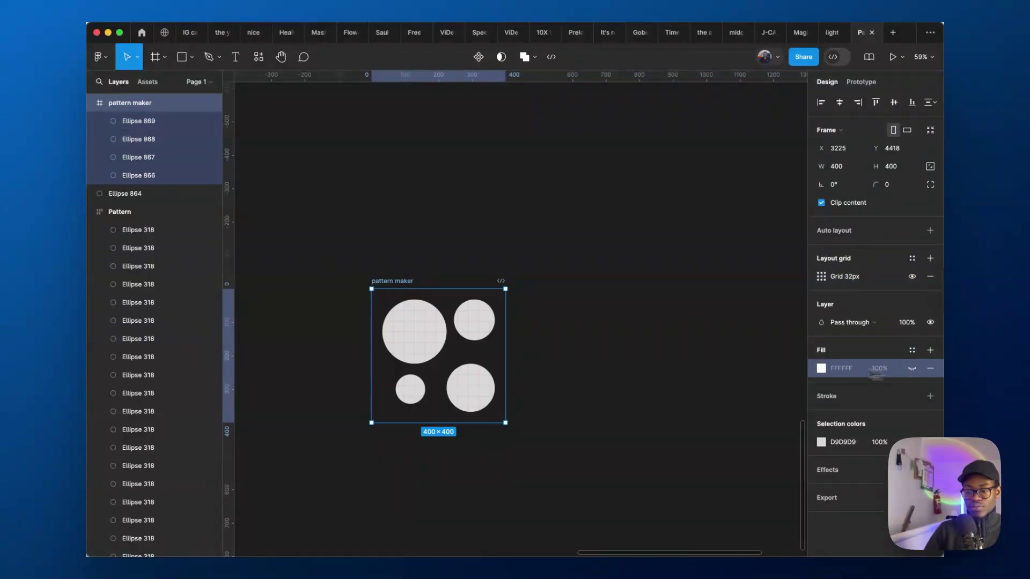
Convert the pattern maker frame into a component and arrange four instances of it beside the original as a seamless two-by-two grid.
{"action": "left_click", "coordinate": [479, 57]}
{"action": "scroll", "coordinate": [386, 220], "scroll_direction": "down", "scroll_amount": 5}
{"action": "left_click_drag", "start_coordinate": [402, 261], "coordinate": [569, 305]}
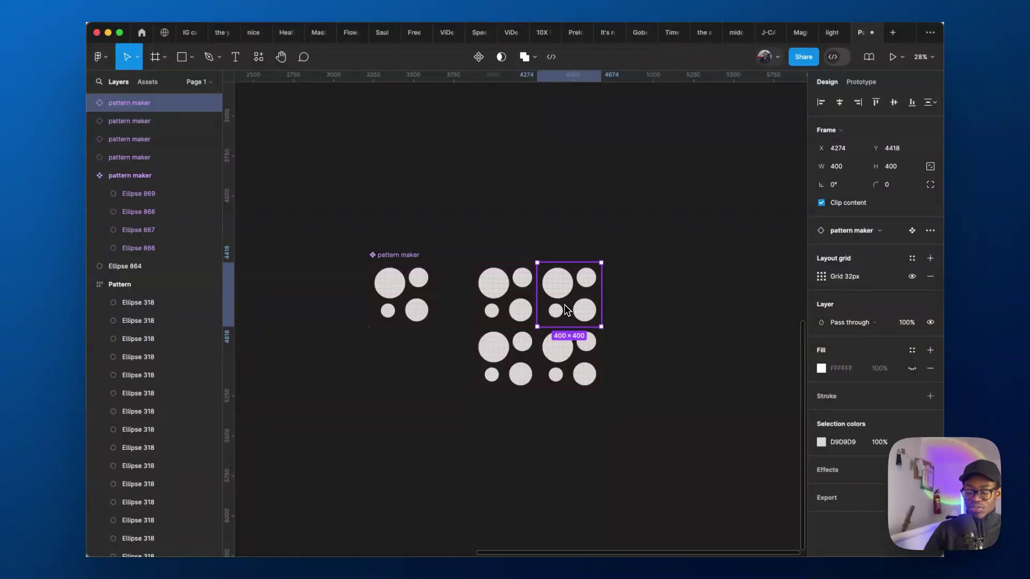
{"action": "scroll", "coordinate": [563, 303], "scroll_direction": "up", "scroll_amount": 5, "text": "ctrl"}
{"action": "scroll", "coordinate": [427, 338], "scroll_direction": "down", "scroll_amount": 5, "text": "ctrl"}
{"action": "left_click", "coordinate": [659, 342]}
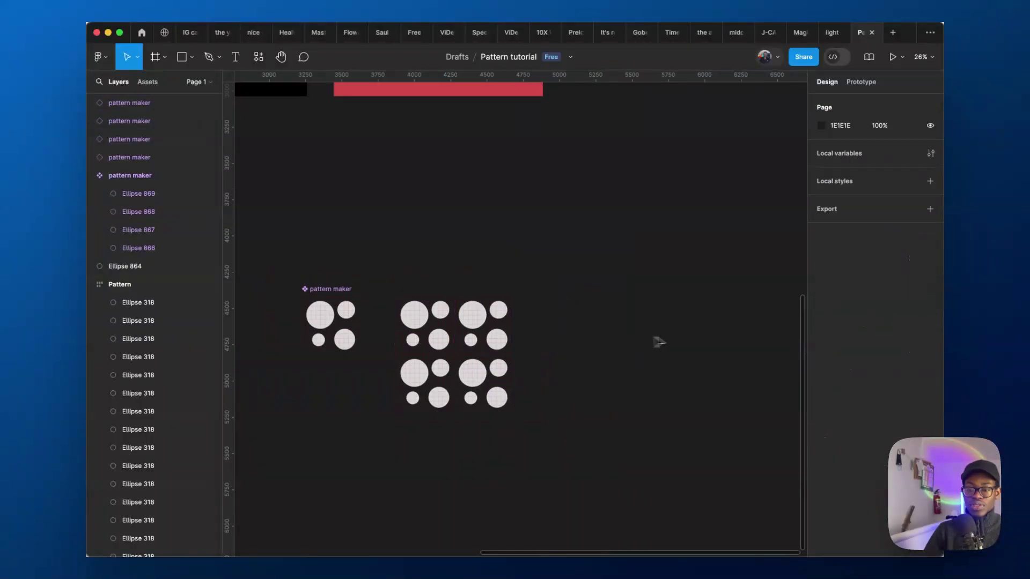
Copy the four pattern maker instances together as a PNG.
{"action": "scroll", "coordinate": [523, 368], "scroll_direction": "down", "scroll_amount": 5, "text": "ctrl"}
{"action": "left_click_drag", "start_coordinate": [566, 322], "coordinate": [478, 378]}
{"action": "scroll", "coordinate": [483, 356], "scroll_direction": "up", "scroll_amount": 5, "text": "ctrl"}
{"action": "right_click", "coordinate": [489, 342]}
{"action": "mouse_move", "coordinate": [515, 201]}
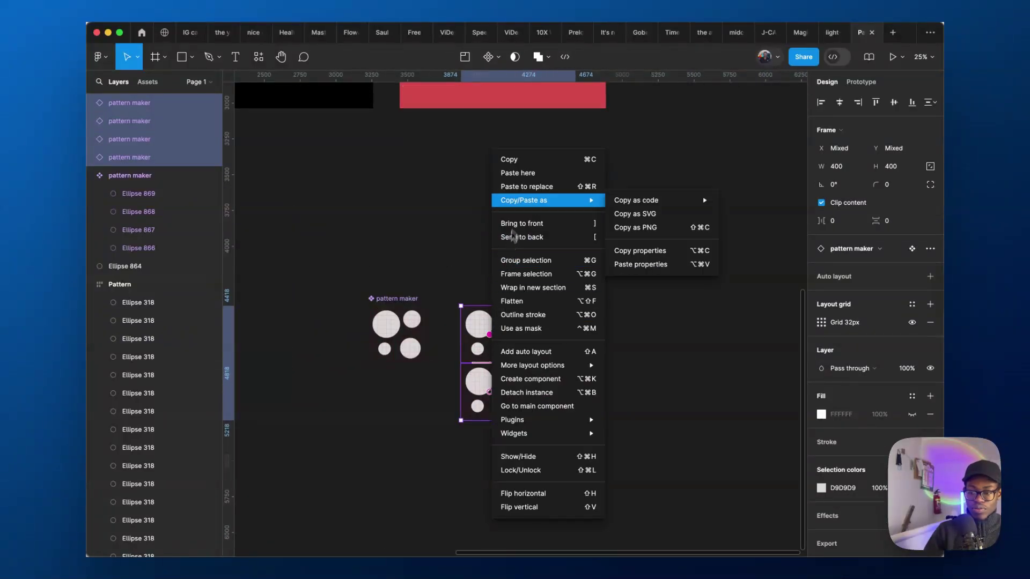
{"action": "left_click", "coordinate": [650, 227]}
Paste the PNG of the four tiles onto the empty canvas to the right of the instances.
{"action": "scroll", "coordinate": [552, 340], "scroll_direction": "down", "scroll_amount": 5, "text": "ctrl"}
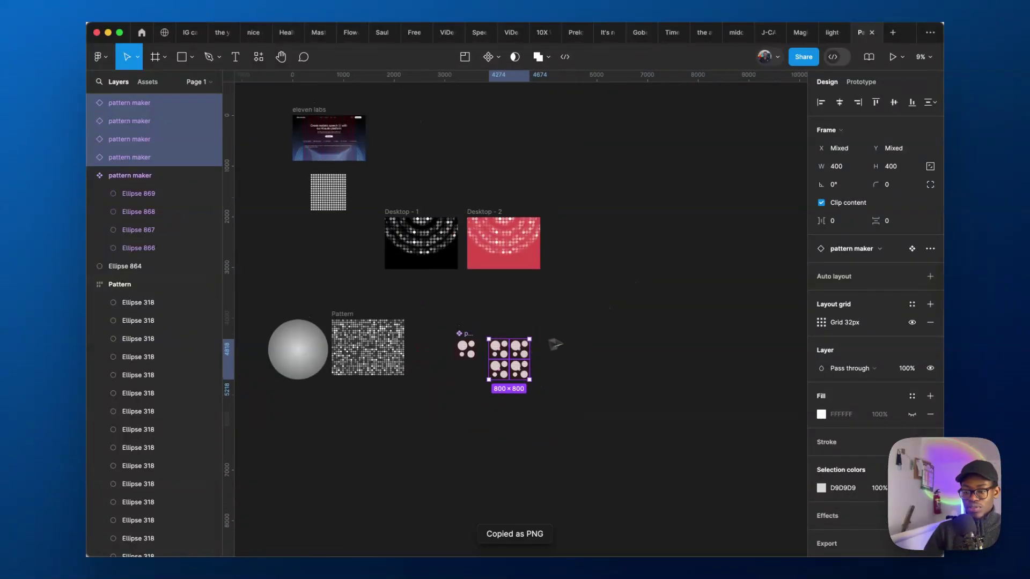
{"action": "left_click", "coordinate": [606, 336]}
{"action": "right_click", "coordinate": [606, 336]}
{"action": "left_click", "coordinate": [613, 349]}
{"action": "scroll", "coordinate": [646, 383], "scroll_direction": "up", "scroll_amount": 4, "text": "ctrl"}
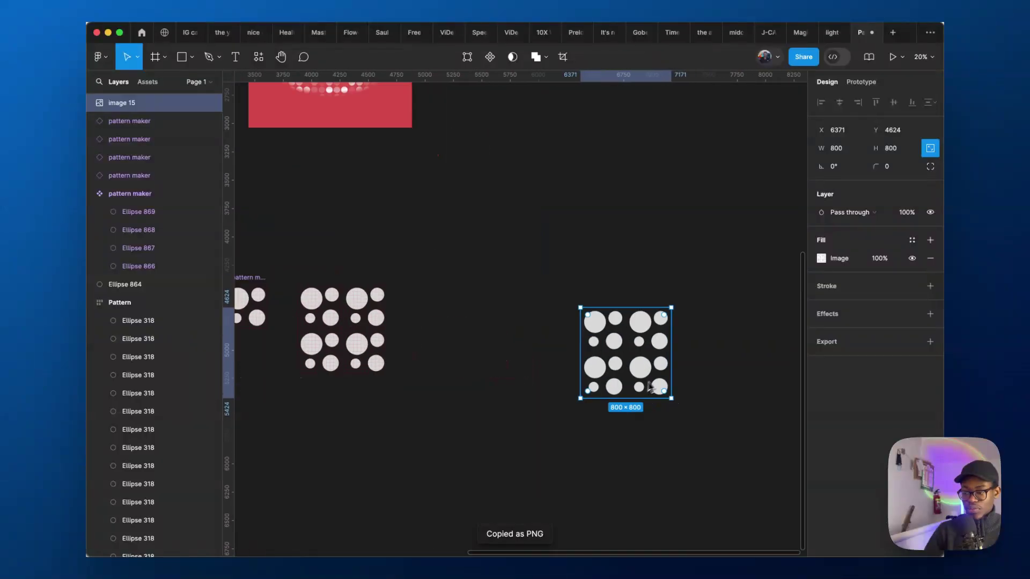
Change the pasted image's fill mode to Tile.
{"action": "left_click", "coordinate": [817, 264]}
{"action": "left_click", "coordinate": [694, 311]}
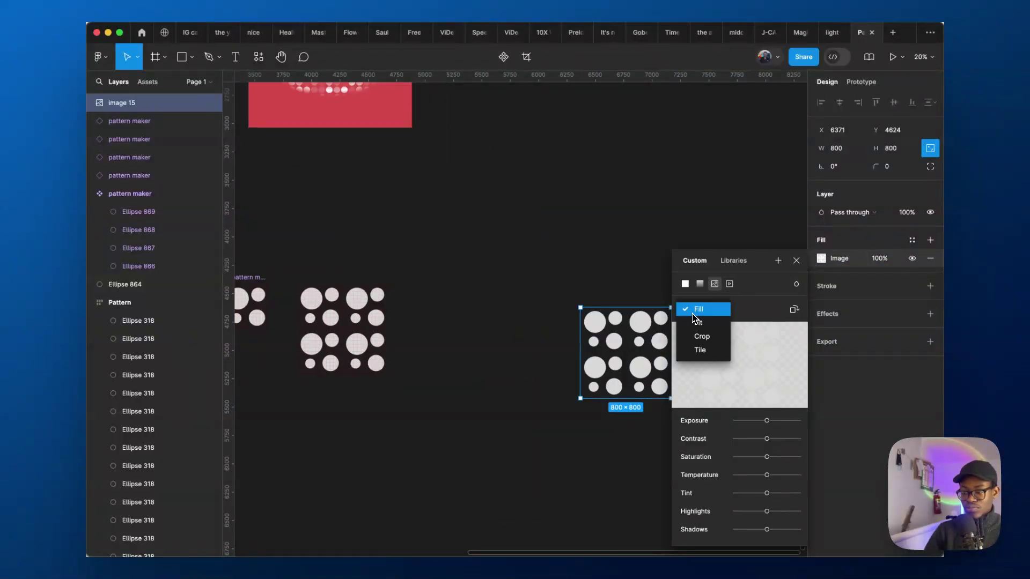
{"action": "left_click", "coordinate": [696, 349]}
Enlarge the tiled image to about 6038 × 6038 so the circle pattern repeats across it.
{"action": "scroll", "coordinate": [571, 368], "scroll_direction": "down", "scroll_amount": 5}
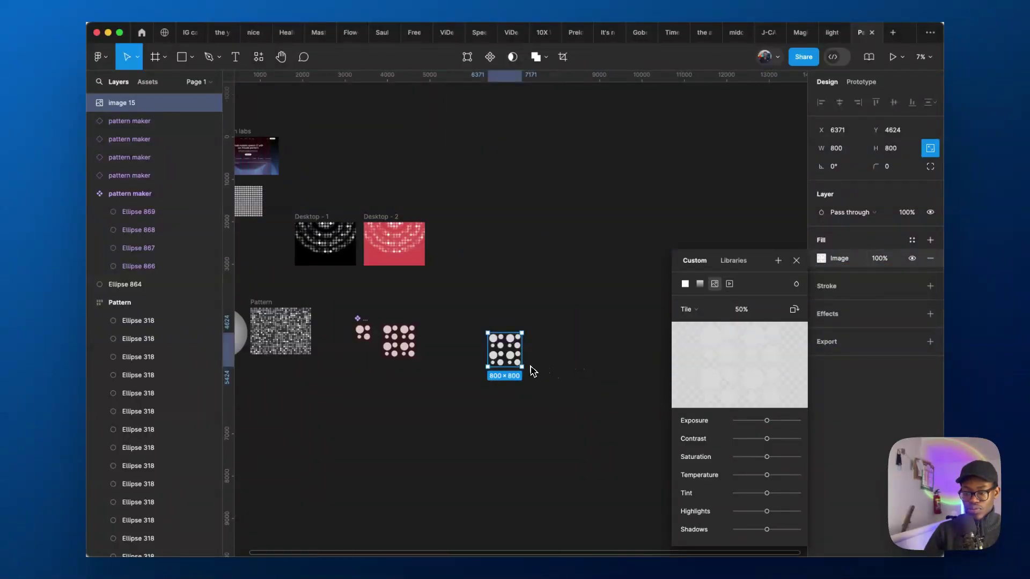
{"action": "left_click_drag", "start_coordinate": [524, 366], "coordinate": [711, 554]}
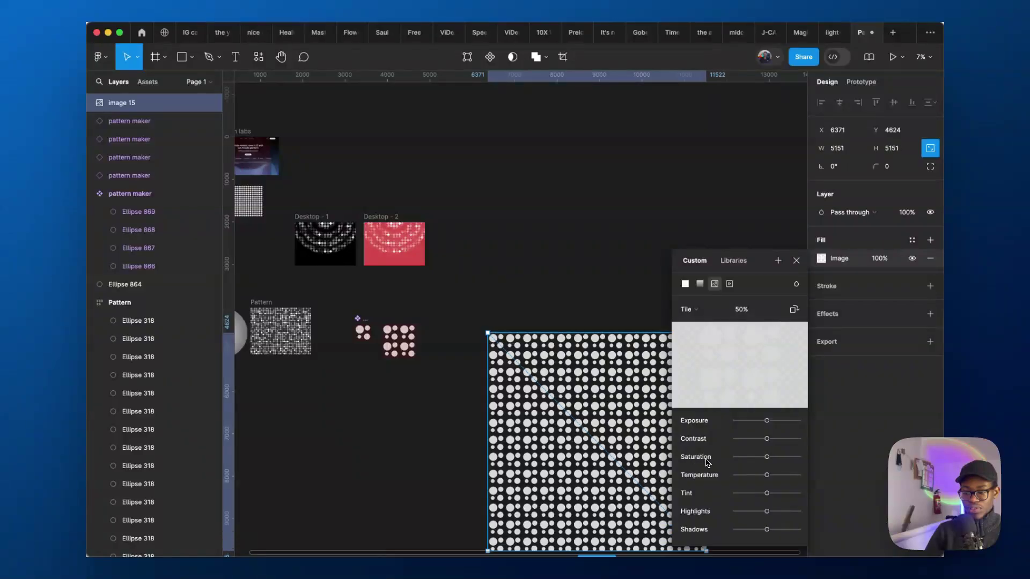
{"action": "scroll", "coordinate": [426, 328], "scroll_direction": "down", "scroll_amount": 3}
{"action": "scroll", "coordinate": [558, 413], "scroll_direction": "up", "scroll_amount": 2}
{"action": "left_click_drag", "start_coordinate": [504, 393], "coordinate": [531, 420]}
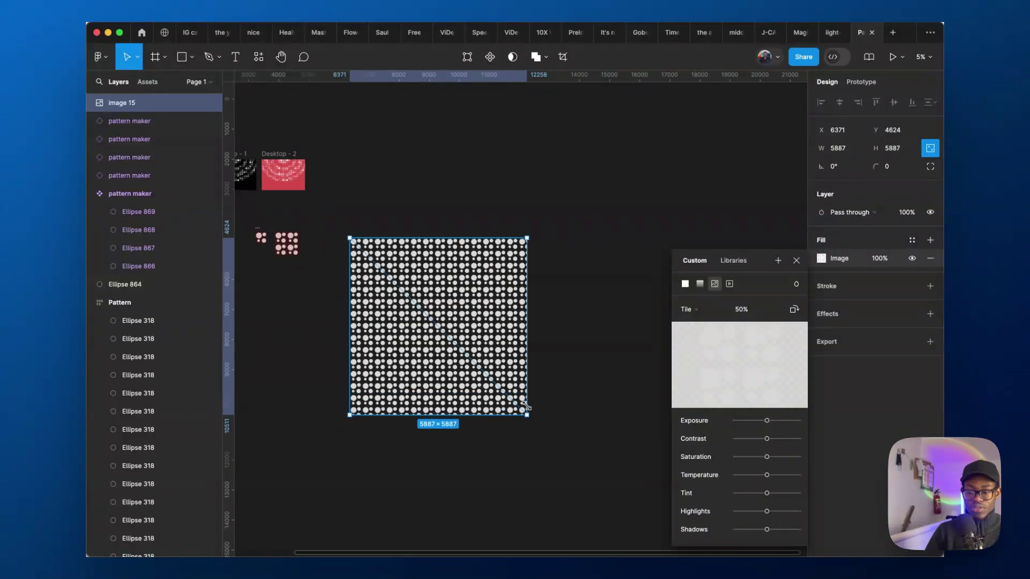
{"action": "left_click", "coordinate": [569, 393]}
Copy the radial gradient mask ellipse from Desktop - 1 and paste it for use with the large tiled image.
{"action": "scroll", "coordinate": [590, 370], "scroll_direction": "down", "scroll_amount": 3}
{"action": "scroll", "coordinate": [482, 317], "scroll_direction": "up", "scroll_amount": 5}
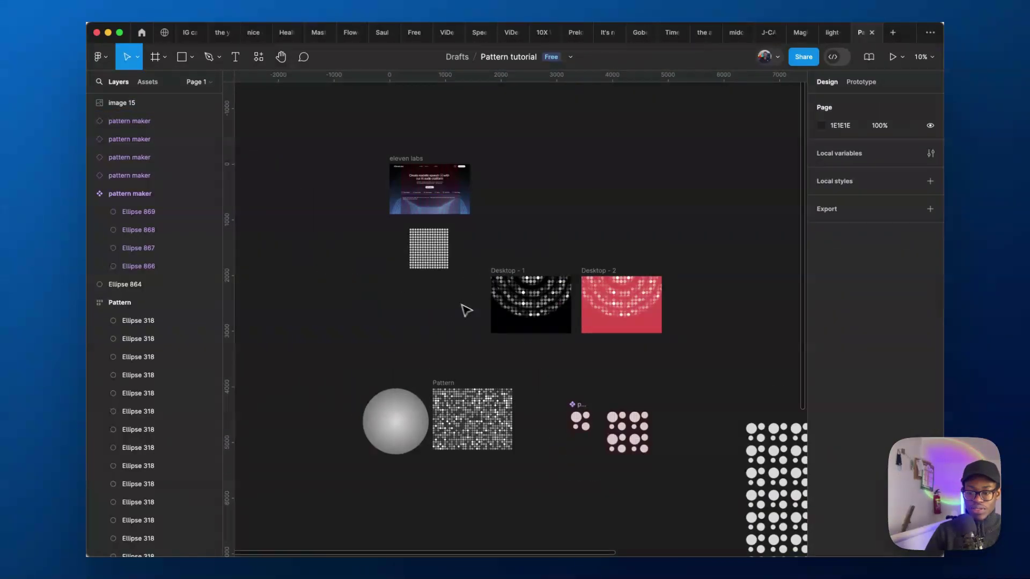
{"action": "left_click", "coordinate": [526, 307]}
{"action": "left_click", "coordinate": [160, 375]}
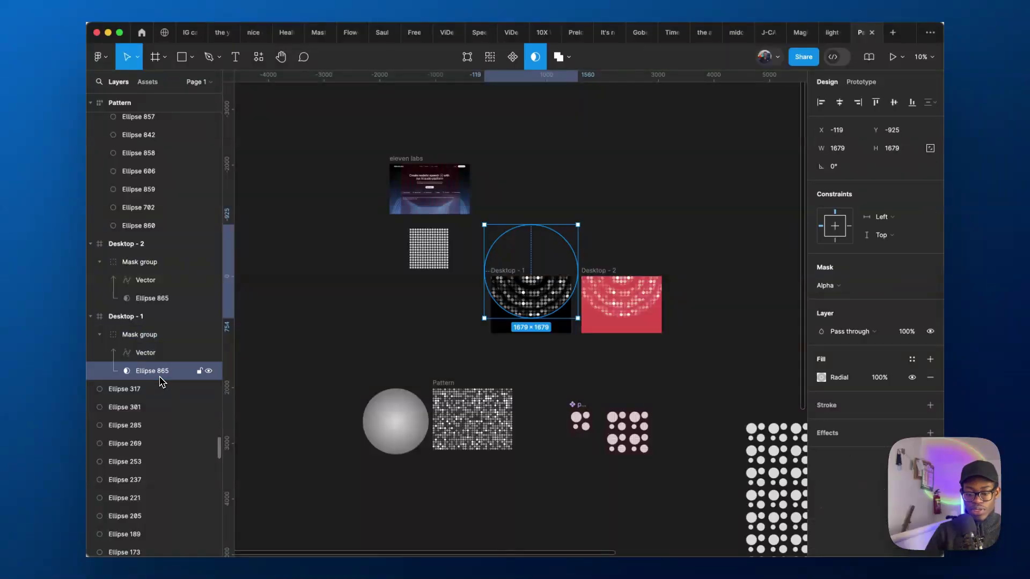
{"action": "scroll", "coordinate": [252, 398], "scroll_direction": "down", "scroll_amount": 5}
{"action": "left_click", "coordinate": [533, 391]}
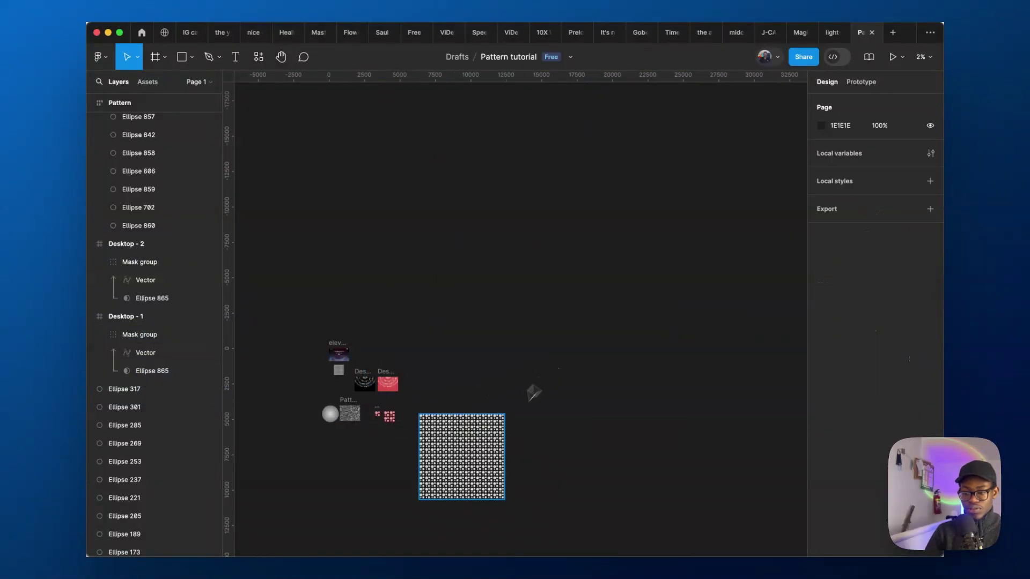
{"action": "left_click", "coordinate": [471, 460]}
{"action": "key", "text": "ctrl+z"}
{"action": "scroll", "coordinate": [419, 430], "scroll_direction": "up", "scroll_amount": 1}
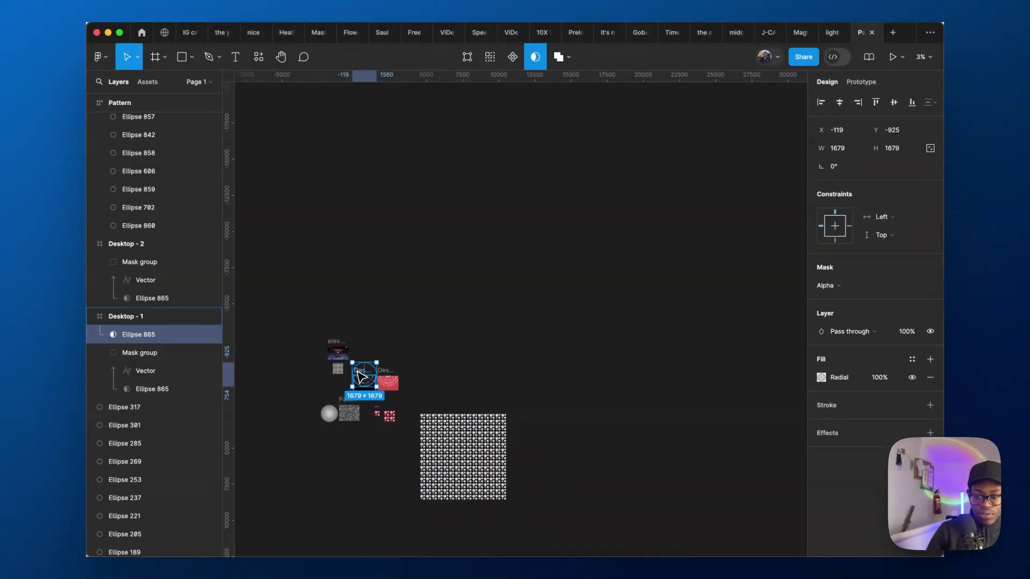
Move the large tiled image further right on the canvas to X 13907, Y 4032.
{"action": "left_click_drag", "start_coordinate": [363, 376], "coordinate": [580, 455]}
{"action": "left_click", "coordinate": [480, 457]}
{"action": "left_click", "coordinate": [484, 450]}
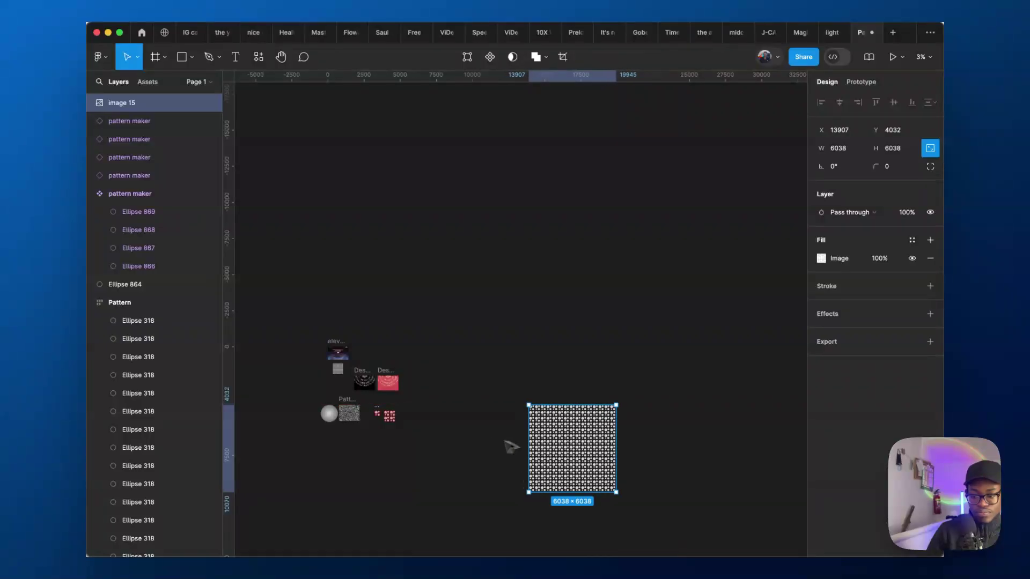
{"action": "left_click", "coordinate": [444, 430]}
{"action": "left_click_drag", "start_coordinate": [423, 338], "coordinate": [630, 512]}
{"action": "left_click_drag", "start_coordinate": [584, 347], "coordinate": [558, 523]}
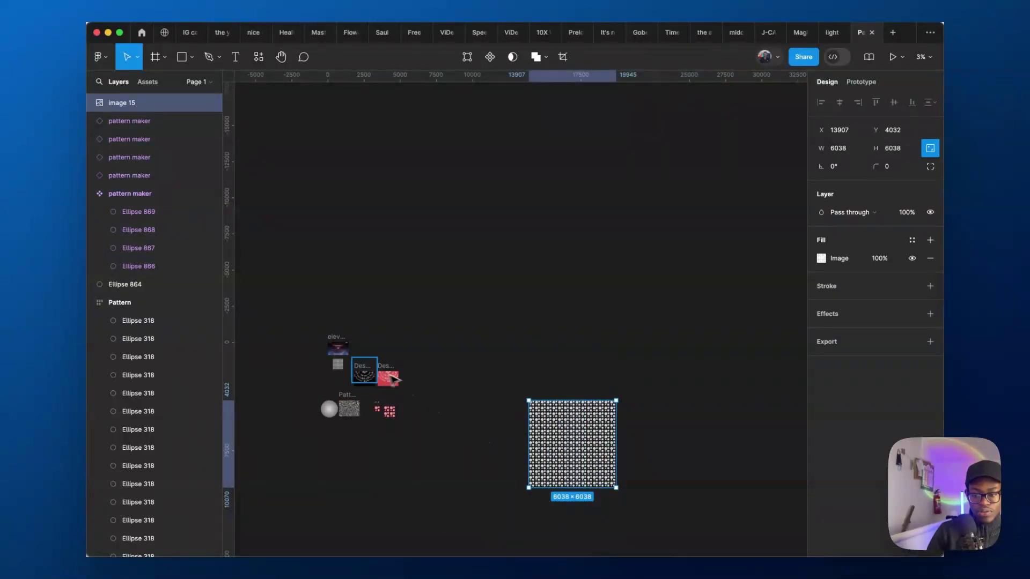
Copy the radial ellipse from Desktop - 1's mask group and paste it on the empty canvas at X 9572, Y 369.
{"action": "scroll", "coordinate": [349, 392], "scroll_direction": "up", "scroll_amount": 3}
{"action": "scroll", "coordinate": [349, 395], "scroll_direction": "up", "scroll_amount": 5}
{"action": "left_click", "coordinate": [413, 339]}
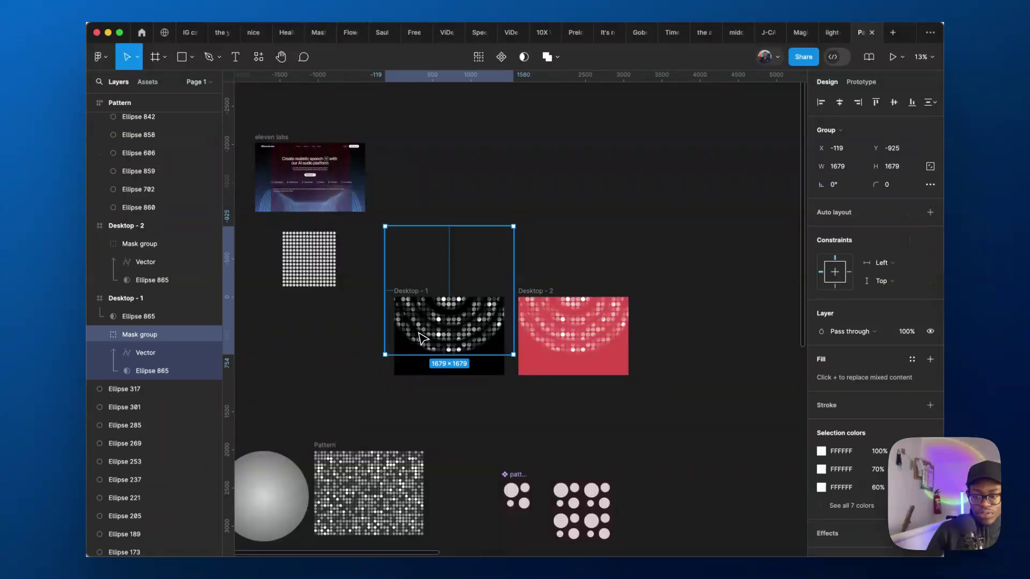
{"action": "left_click", "coordinate": [157, 372]}
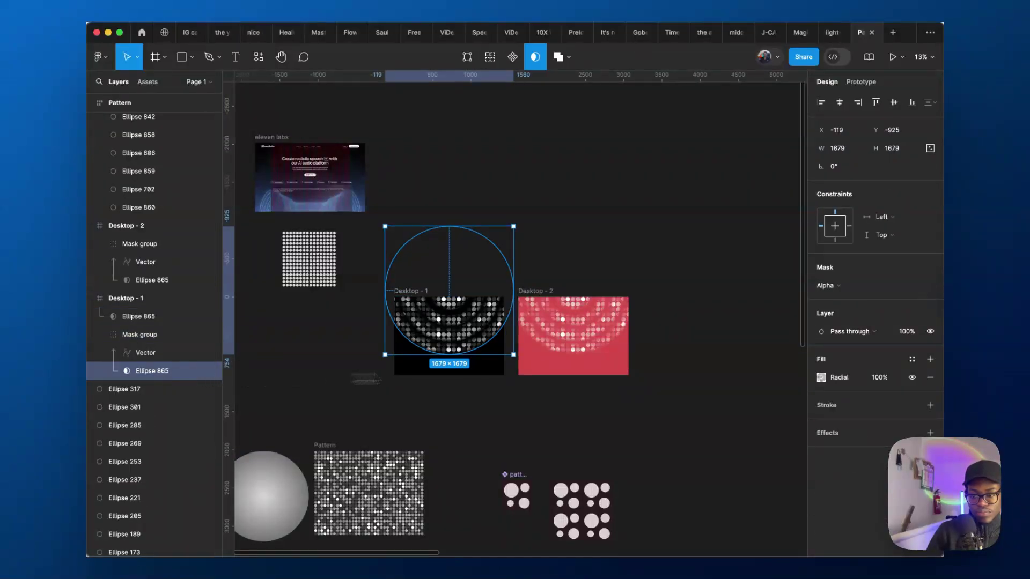
{"action": "scroll", "coordinate": [369, 415], "scroll_direction": "down", "scroll_amount": 5}
{"action": "left_click", "coordinate": [533, 357]}
{"action": "right_click", "coordinate": [533, 356]}
{"action": "left_click", "coordinate": [558, 362]}
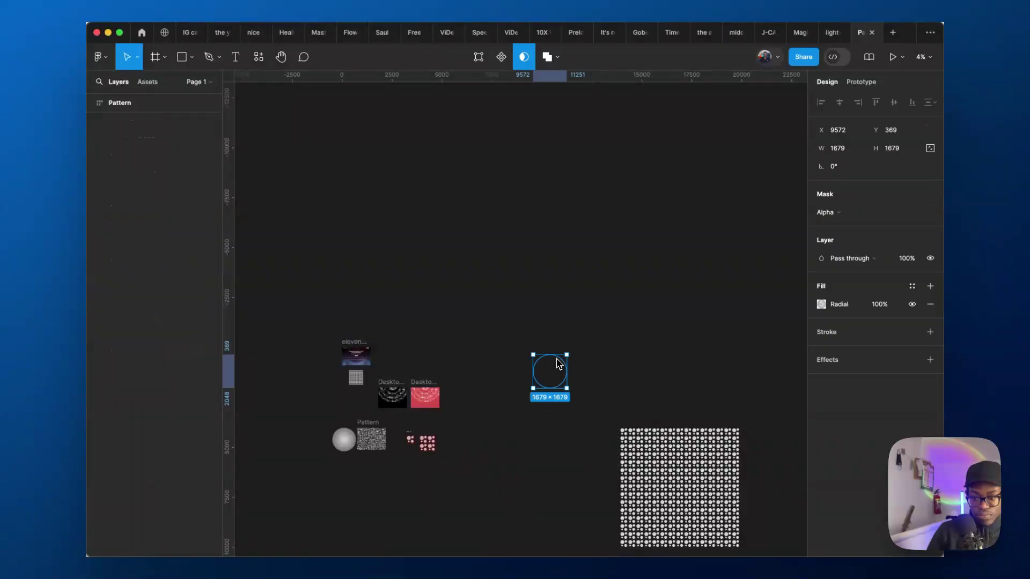
Turn off masking on the pasted ellipse and enlarge it to 6483 × 6483 over the tiled image.
{"action": "left_click", "coordinate": [524, 57]}
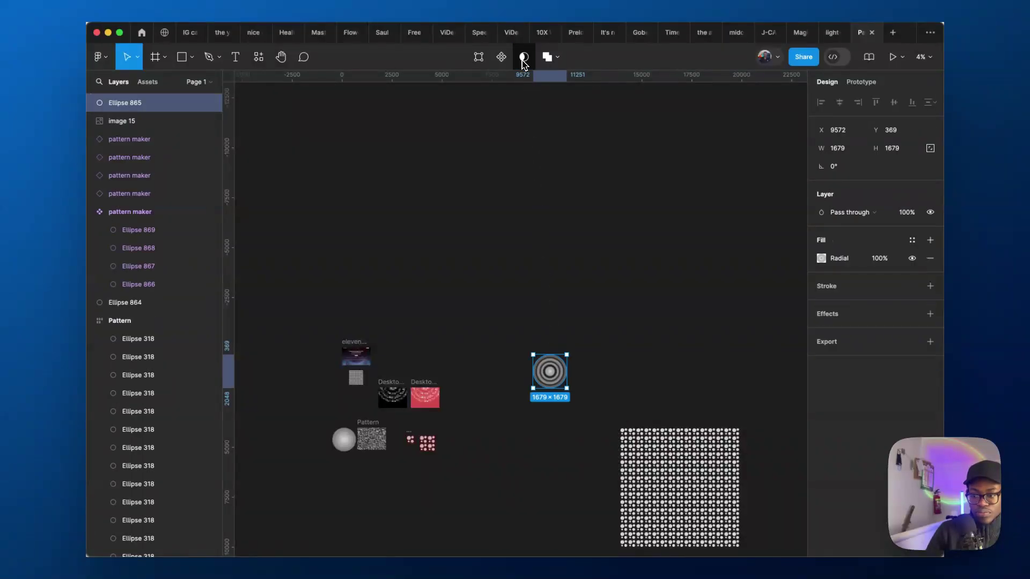
{"action": "left_click_drag", "start_coordinate": [559, 382], "coordinate": [677, 498]}
{"action": "scroll", "coordinate": [575, 398], "scroll_direction": "down", "scroll_amount": 3}
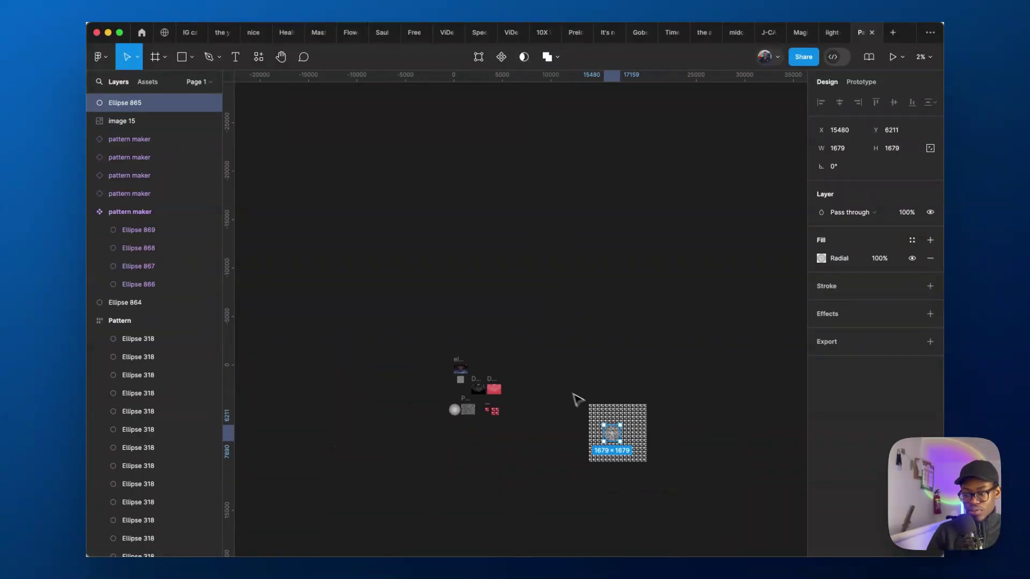
{"action": "scroll", "coordinate": [633, 459], "scroll_direction": "up", "scroll_amount": 4}
{"action": "scroll", "coordinate": [602, 398], "scroll_direction": "up", "scroll_amount": 1}
{"action": "left_click_drag", "start_coordinate": [589, 413], "coordinate": [624, 407]}
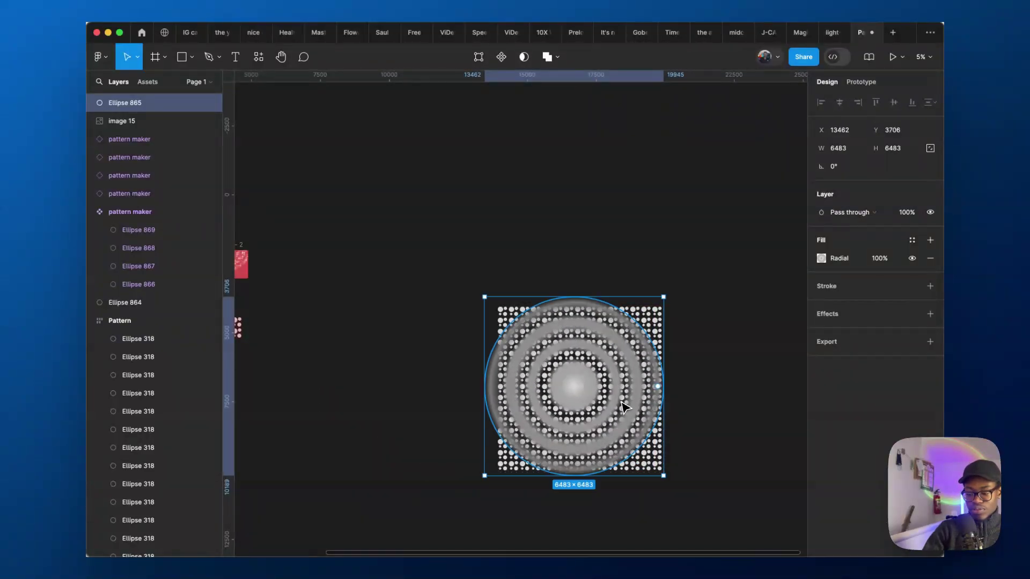
Centre the tiled image above the ringed ellipse and use the ellipse as its mask.
{"action": "mouse_move", "coordinate": [697, 276]}
{"action": "left_mouse_down"}
{"action": "mouse_move", "coordinate": [706, 295]}
{"action": "mouse_move", "coordinate": [472, 479]}
{"action": "left_mouse_up"}
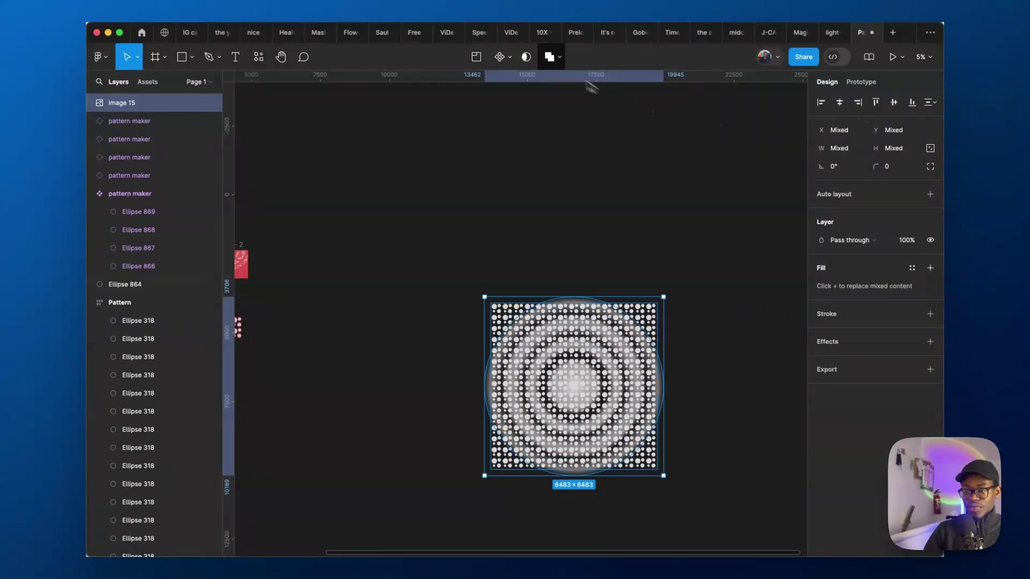
{"action": "left_click", "coordinate": [526, 59]}
{"action": "scroll", "coordinate": [590, 389], "scroll_direction": "up", "scroll_amount": 10}
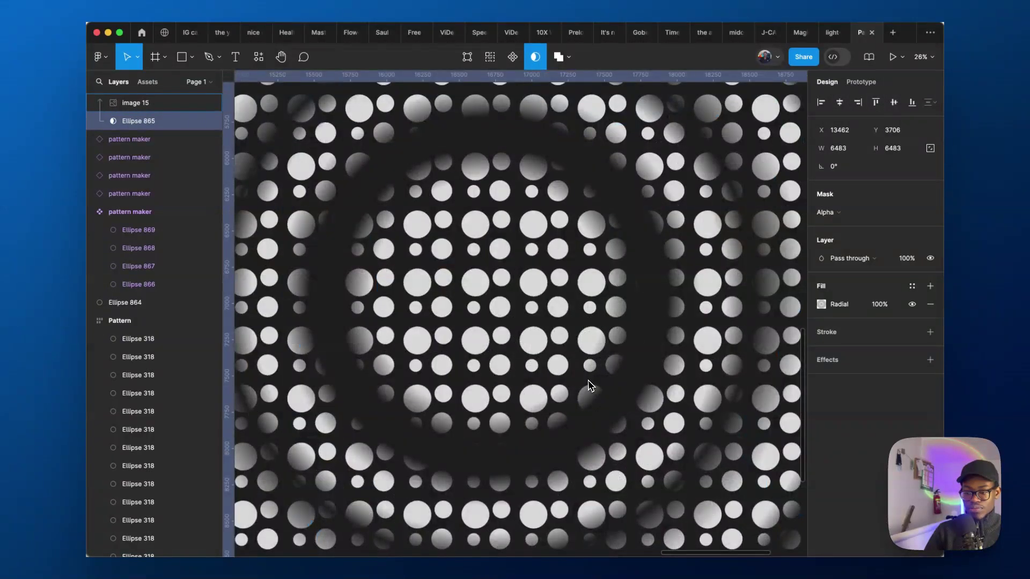
{"action": "scroll", "coordinate": [590, 389], "scroll_direction": "down", "scroll_amount": 5}
{"action": "scroll", "coordinate": [460, 374], "scroll_direction": "up", "scroll_amount": 5}
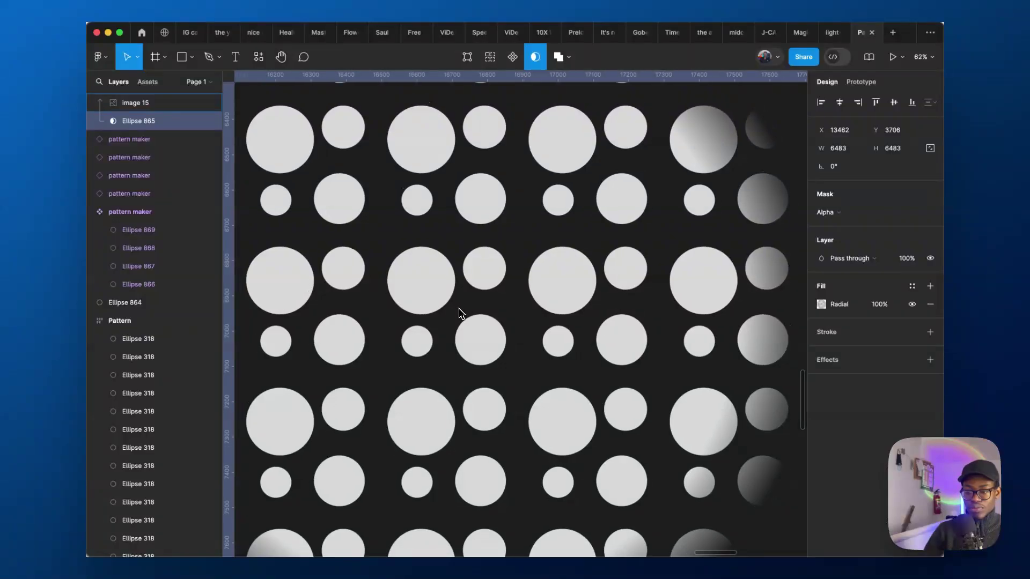
{"action": "key", "text": "shift+2"}
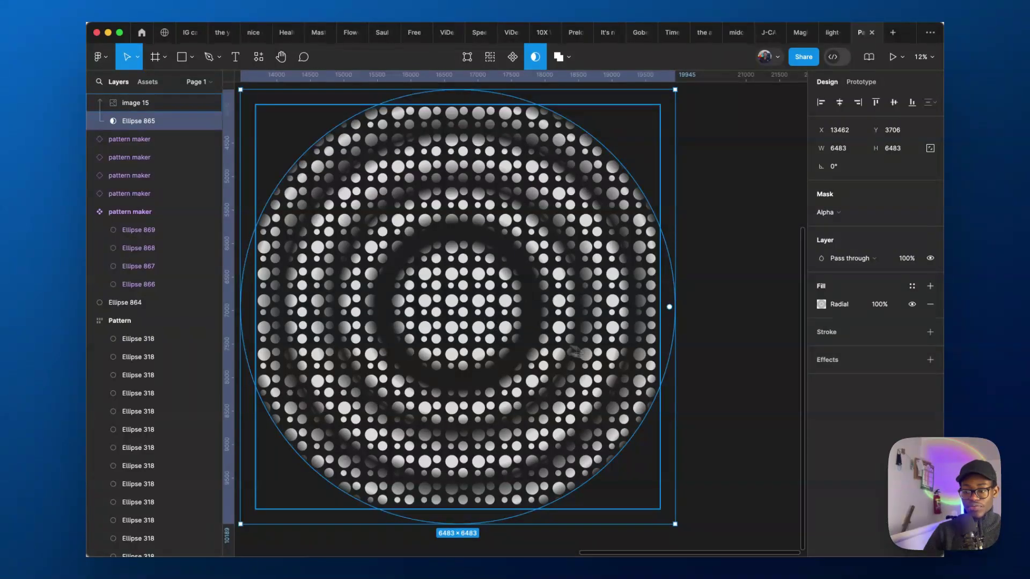
Enlarge the tiled image inside the mask to 6818 × 6818, centred on the ellipse at X 13295, Y 3539.
{"action": "left_click", "coordinate": [659, 329]}
{"action": "left_click_drag", "start_coordinate": [659, 328], "coordinate": [683, 328]}
{"action": "scroll", "coordinate": [594, 344], "scroll_direction": "down", "scroll_amount": 5}
{"action": "scroll", "coordinate": [595, 344], "scroll_direction": "down", "scroll_amount": 3}
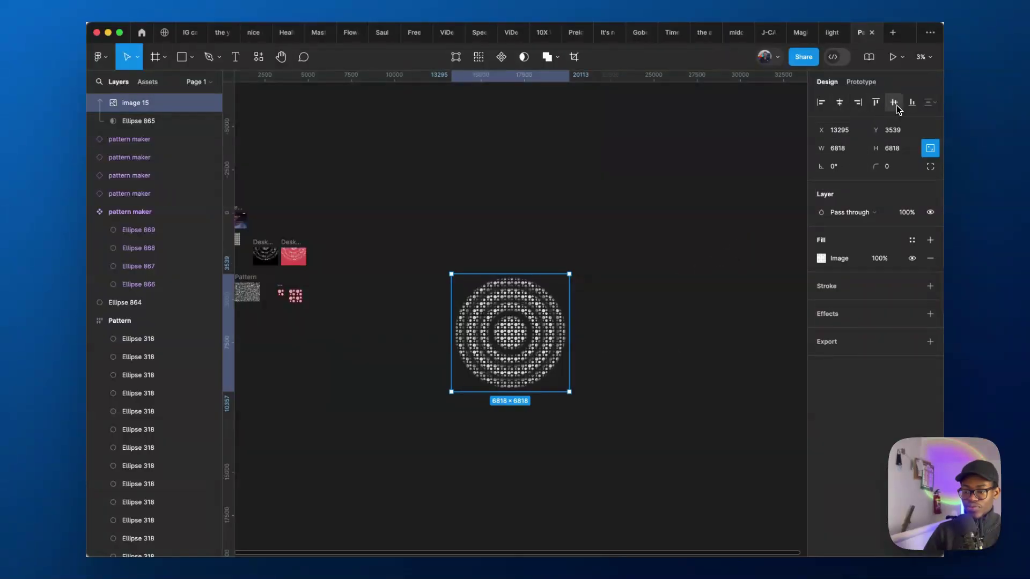
{"action": "scroll", "coordinate": [539, 331], "scroll_direction": "up", "scroll_amount": 5}
{"action": "scroll", "coordinate": [573, 349], "scroll_direction": "down", "scroll_amount": 6}
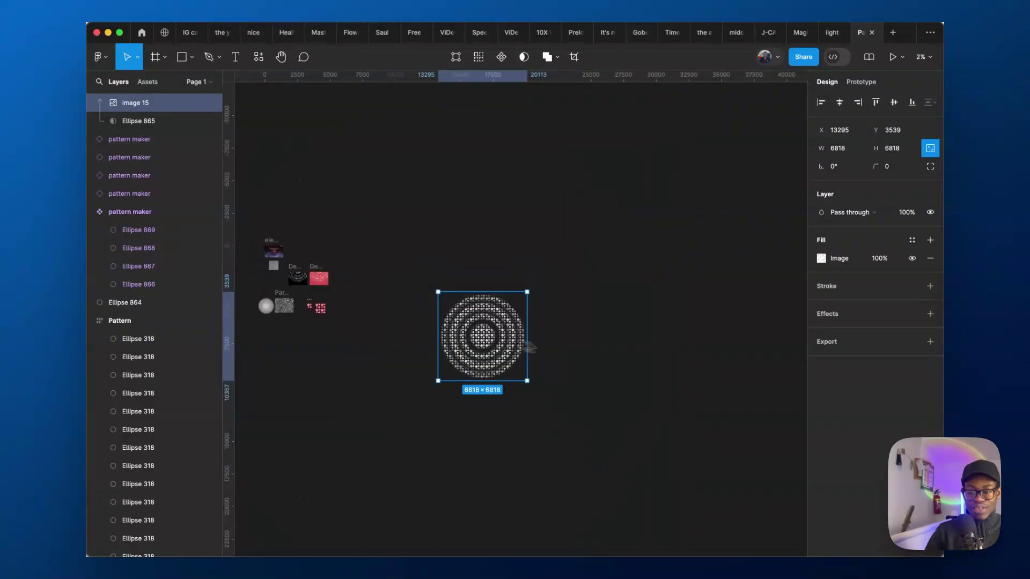
Move the whole new mask group next to the Desktop - 2 frame, at X 6263, Y -1681.
{"action": "scroll", "coordinate": [573, 349], "scroll_direction": "up", "scroll_amount": 3}
{"action": "key", "text": "ctrl+super+m"}
{"action": "scroll", "coordinate": [531, 379], "scroll_direction": "down", "scroll_amount": 3}
{"action": "scroll", "coordinate": [531, 380], "scroll_direction": "right", "scroll_amount": 3}
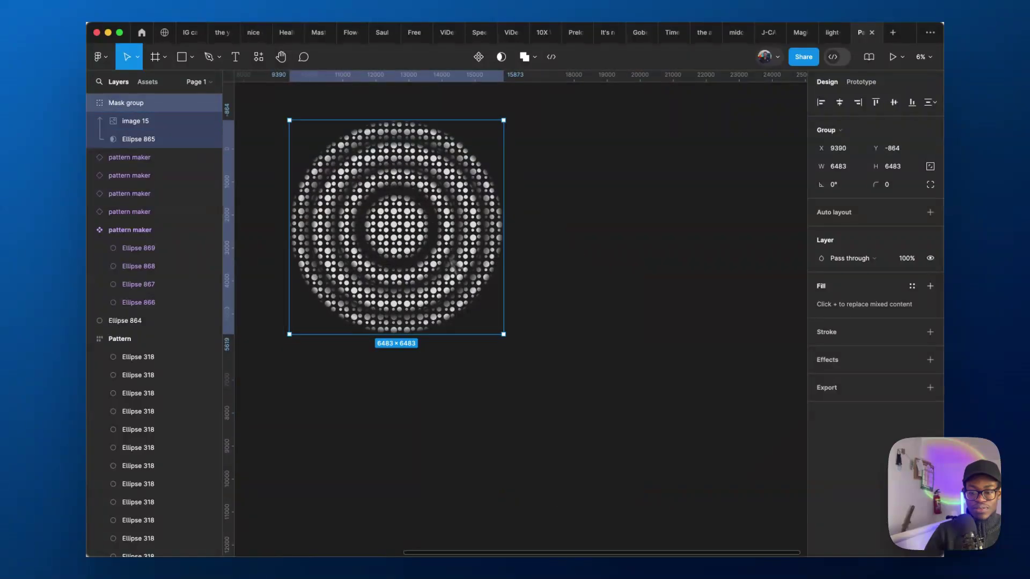
{"action": "scroll", "coordinate": [408, 313], "scroll_direction": "down", "scroll_amount": 5}
{"action": "scroll", "coordinate": [407, 314], "scroll_direction": "up", "scroll_amount": 3}
{"action": "scroll", "coordinate": [444, 305], "scroll_direction": "right", "scroll_amount": 3}
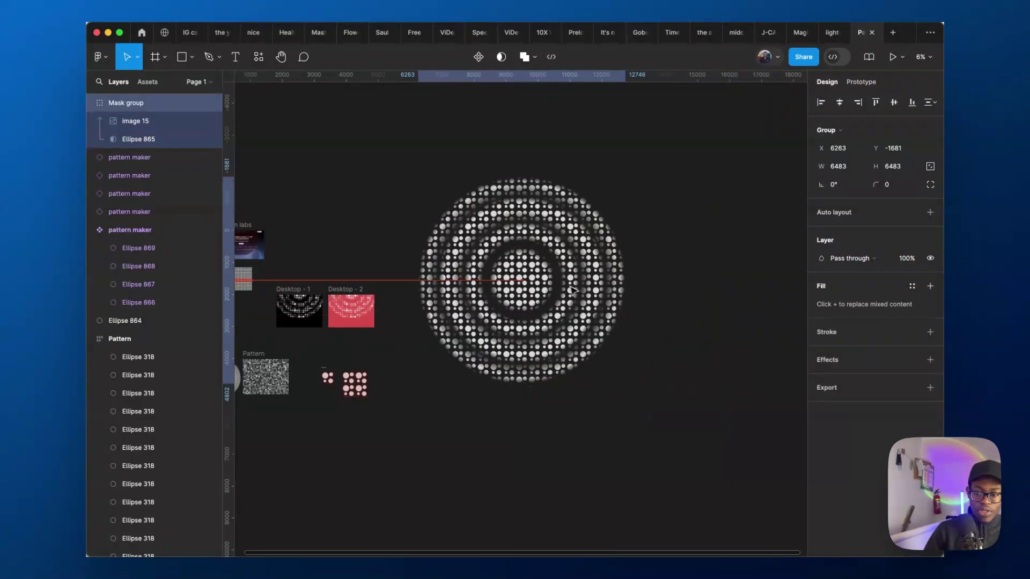
{"action": "scroll", "coordinate": [414, 304], "scroll_direction": "up", "scroll_amount": 1}
{"action": "scroll", "coordinate": [414, 304], "scroll_direction": "up", "scroll_amount": 2}
{"action": "scroll", "coordinate": [334, 340], "scroll_direction": "down", "scroll_amount": 3}
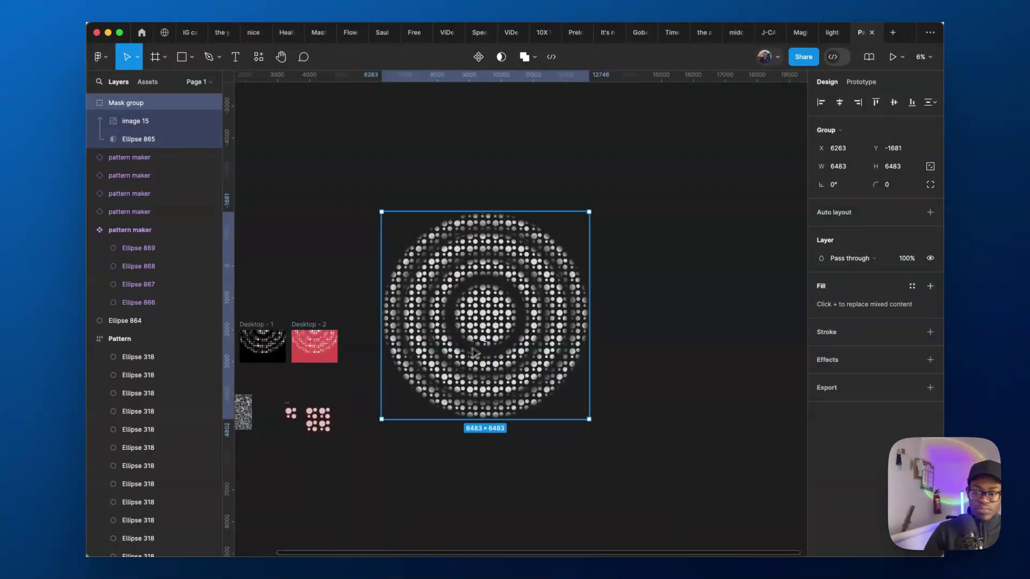
Scale the new mask group down to 2851 × 2851 and place it at X 6146, Y -692.
{"action": "left_click_drag", "start_coordinate": [475, 357], "coordinate": [478, 342]}
{"action": "key", "text": "k"}
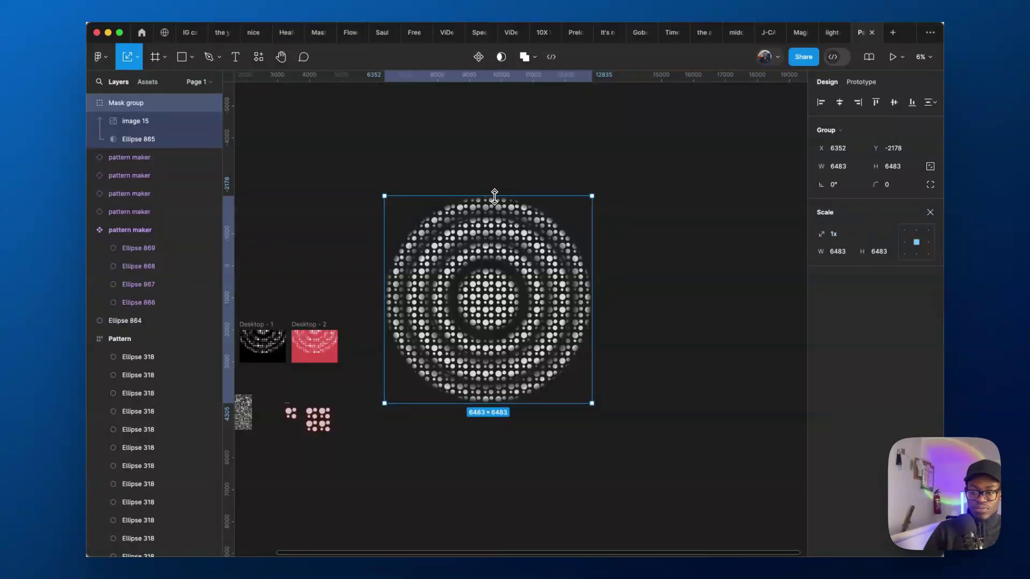
{"action": "left_click_drag", "start_coordinate": [495, 197], "coordinate": [490, 307]}
{"action": "left_click_drag", "start_coordinate": [485, 343], "coordinate": [420, 277]}
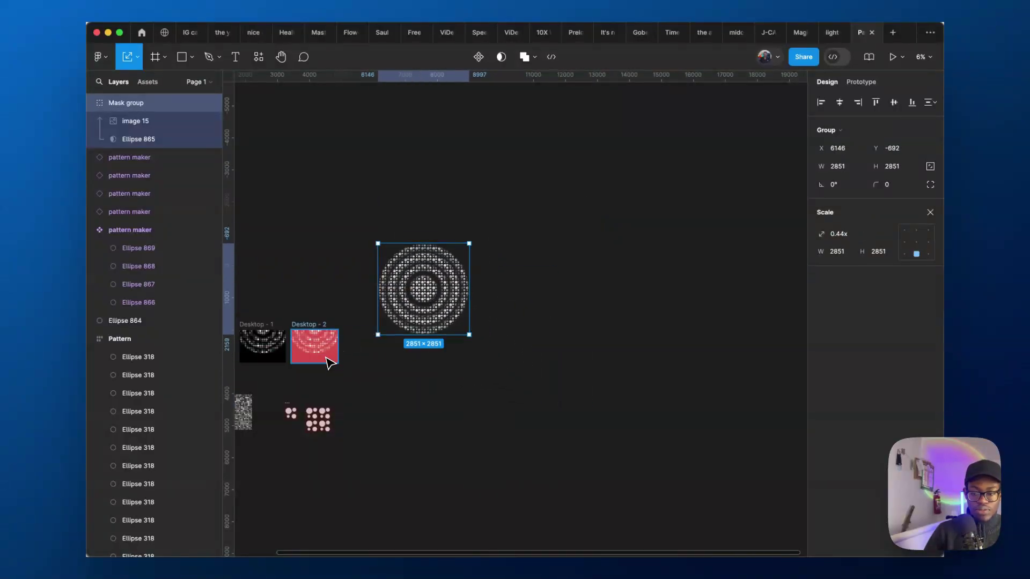
Duplicate the red Desktop - 2 frame beneath the new pattern and move the old dot mask group out of the copy to X 8732, Y 1424.
{"action": "left_click_drag", "start_coordinate": [329, 363], "coordinate": [398, 374]}
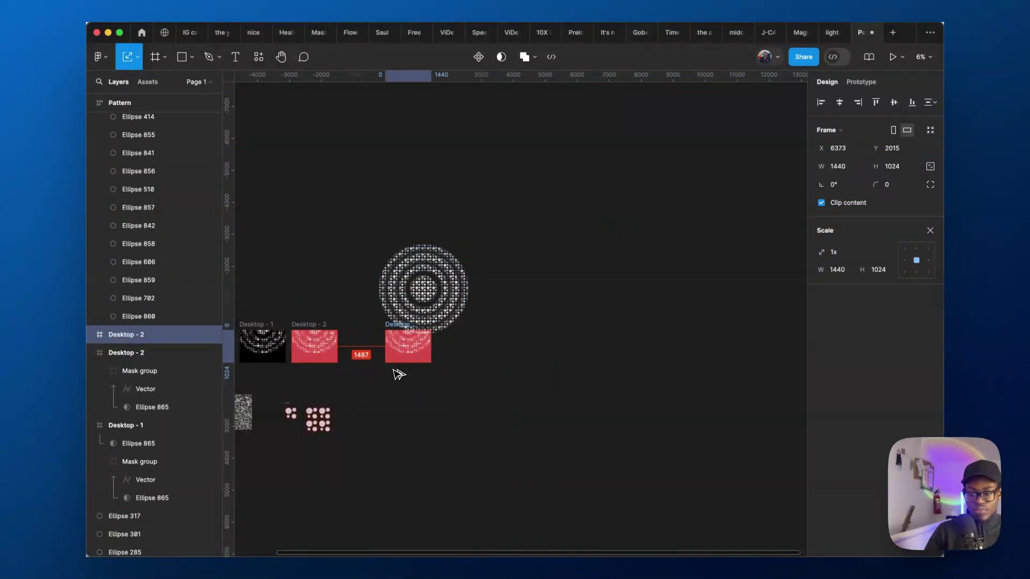
{"action": "scroll", "coordinate": [398, 374], "scroll_direction": "up", "scroll_amount": 5}
{"action": "left_click", "coordinate": [401, 352]}
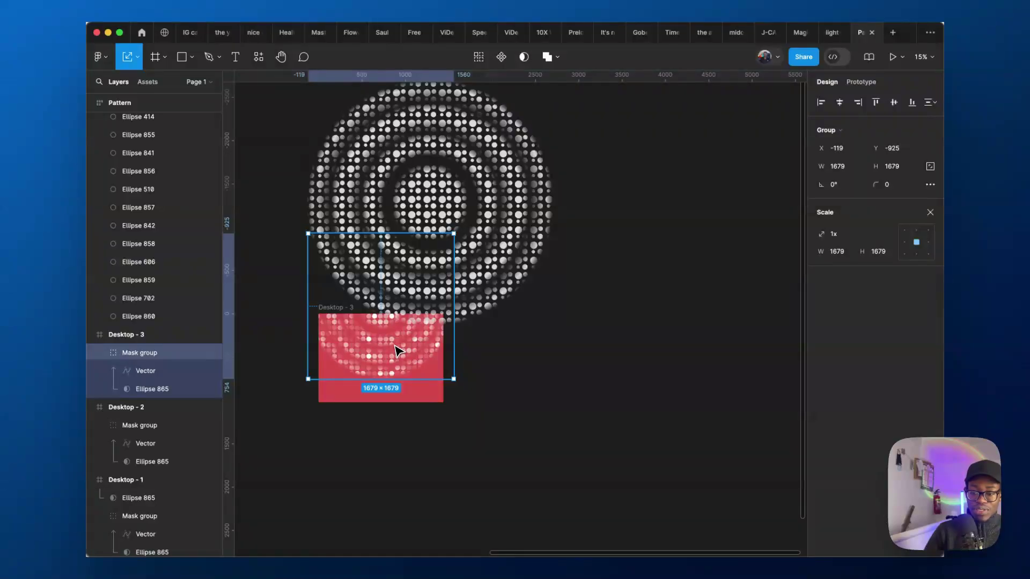
{"action": "left_click_drag", "start_coordinate": [396, 349], "coordinate": [619, 380]}
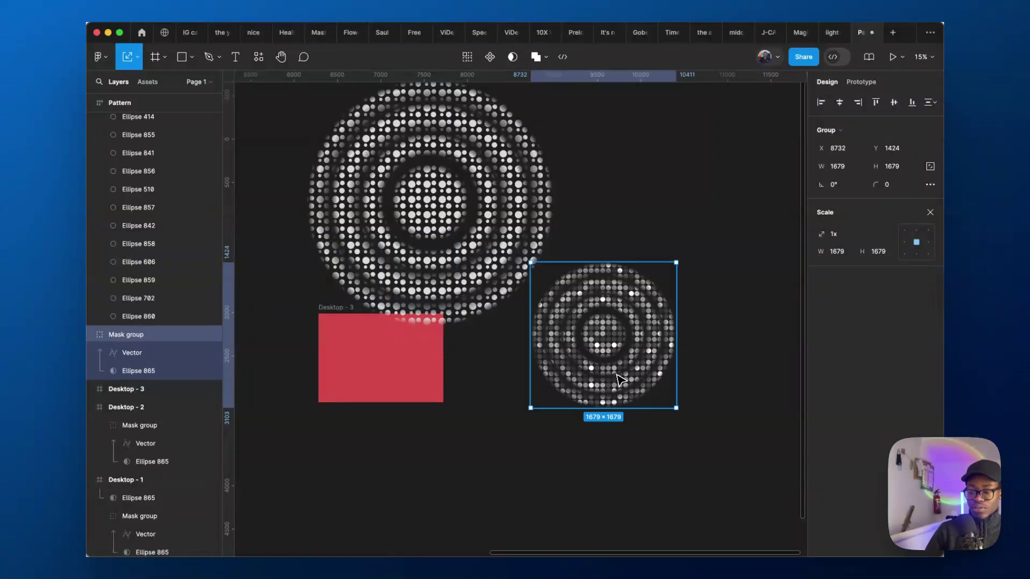
Delete the old dot mask group beside the frames and move the large ring-masked dot pattern into the Desktop - 3 frame.
{"action": "key", "text": "Delete"}
{"action": "left_click_drag", "start_coordinate": [445, 216], "coordinate": [396, 350]}
Scale the mask group in Desktop - 3 down to 1577 × 1577 and place it at X -69, Y -735.
{"action": "left_click_drag", "start_coordinate": [514, 370], "coordinate": [453, 362]}
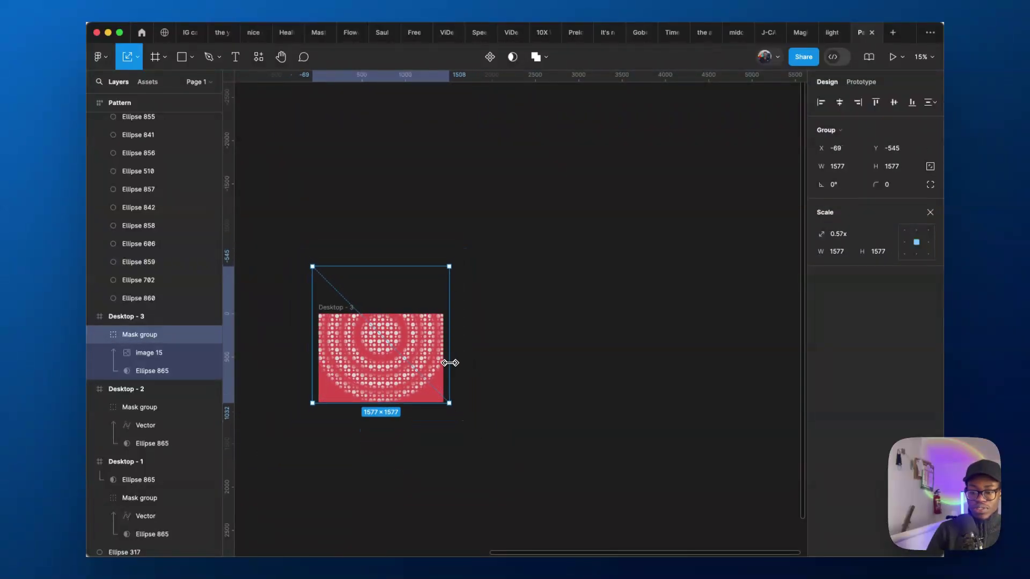
{"action": "left_click_drag", "start_coordinate": [374, 349], "coordinate": [376, 347]}
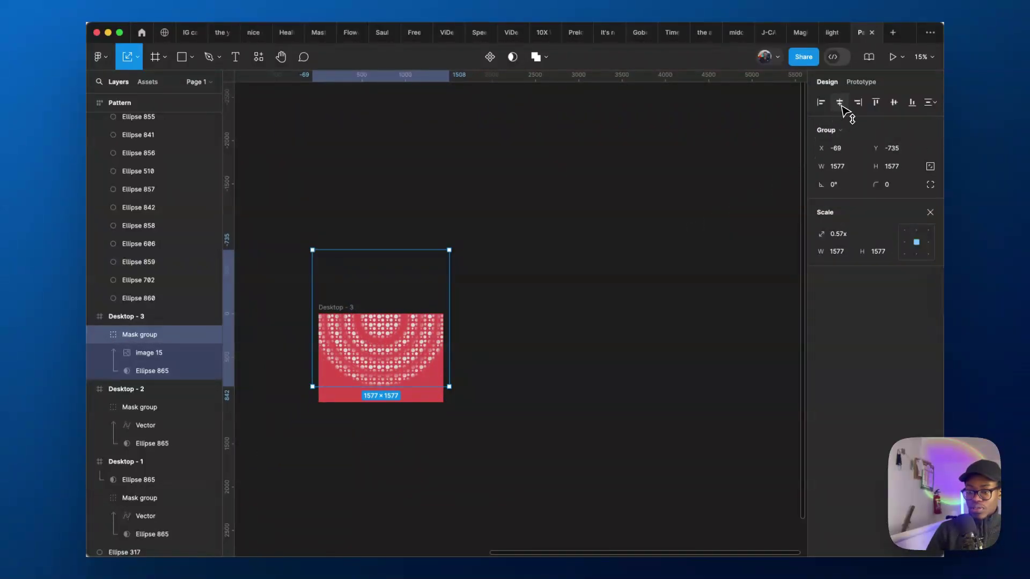
{"action": "key", "text": "v"}
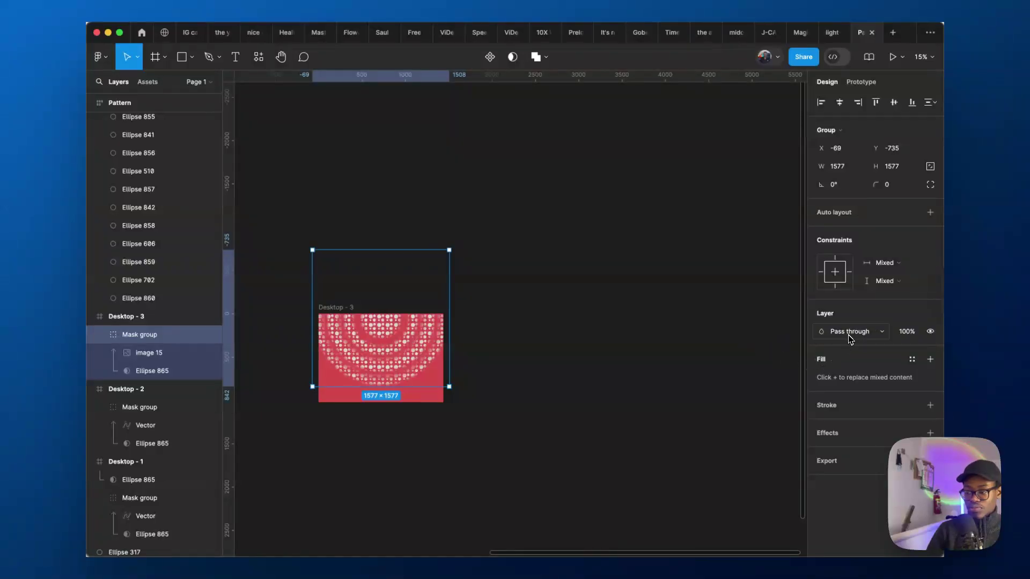
Set the mask group's blend mode to Plus lighter and its layer opacity to 9%.
{"action": "left_click", "coordinate": [849, 332]}
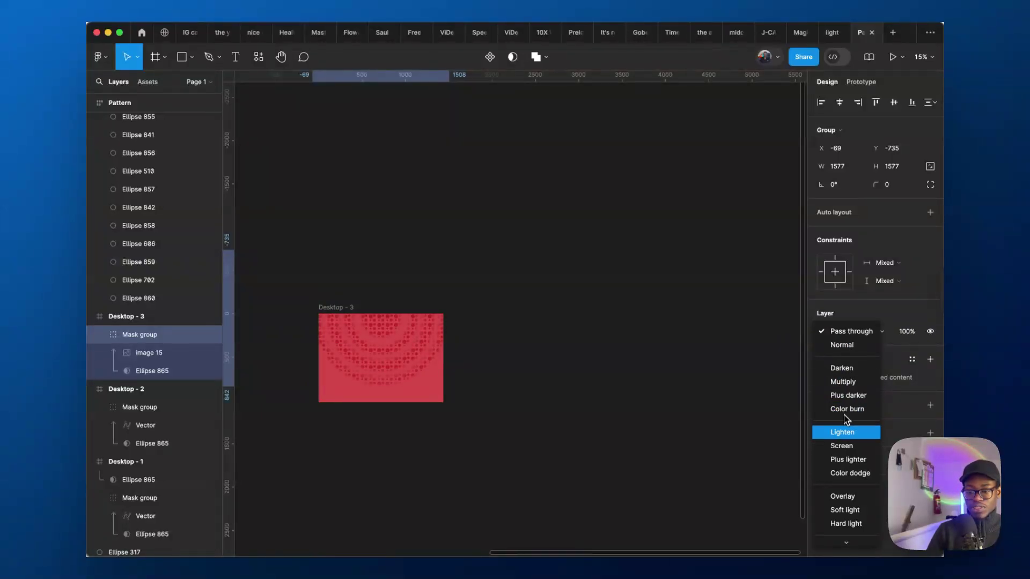
{"action": "left_click", "coordinate": [847, 463]}
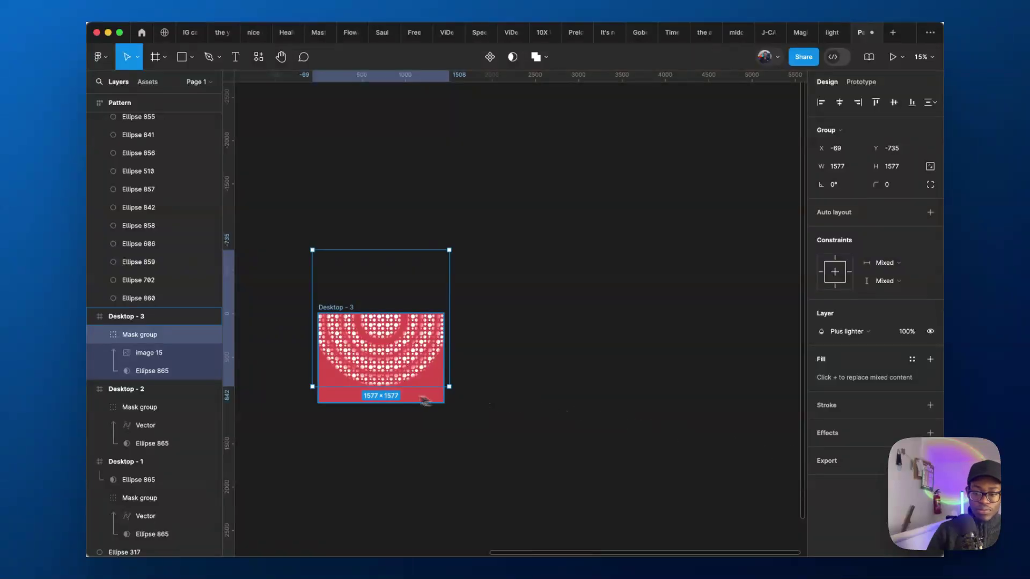
{"action": "scroll", "coordinate": [423, 399], "scroll_direction": "up", "scroll_amount": 5}
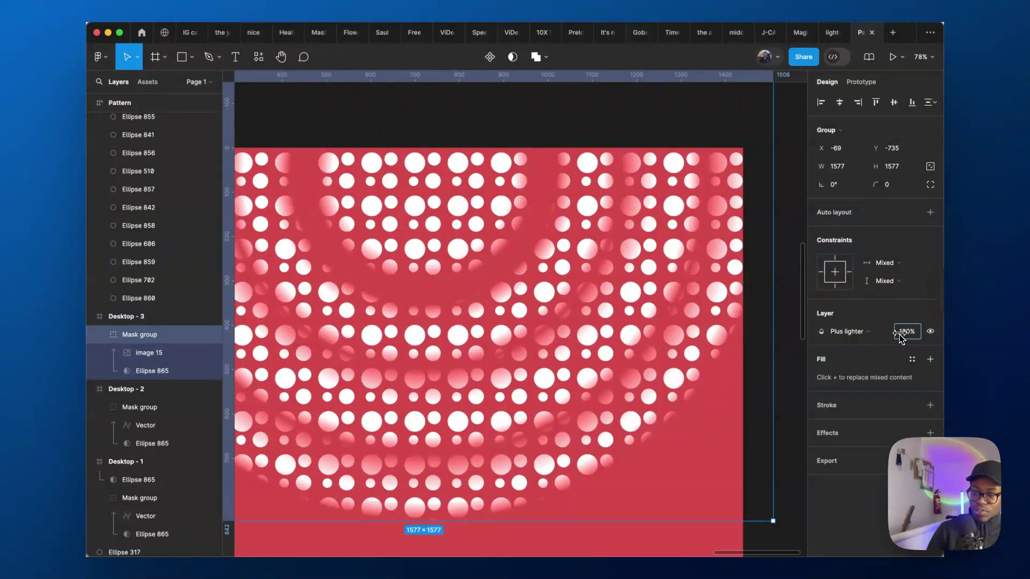
{"action": "left_click_drag", "start_coordinate": [899, 334], "coordinate": [772, 327]}
{"action": "scroll", "coordinate": [627, 338], "scroll_direction": "down", "scroll_amount": 3}
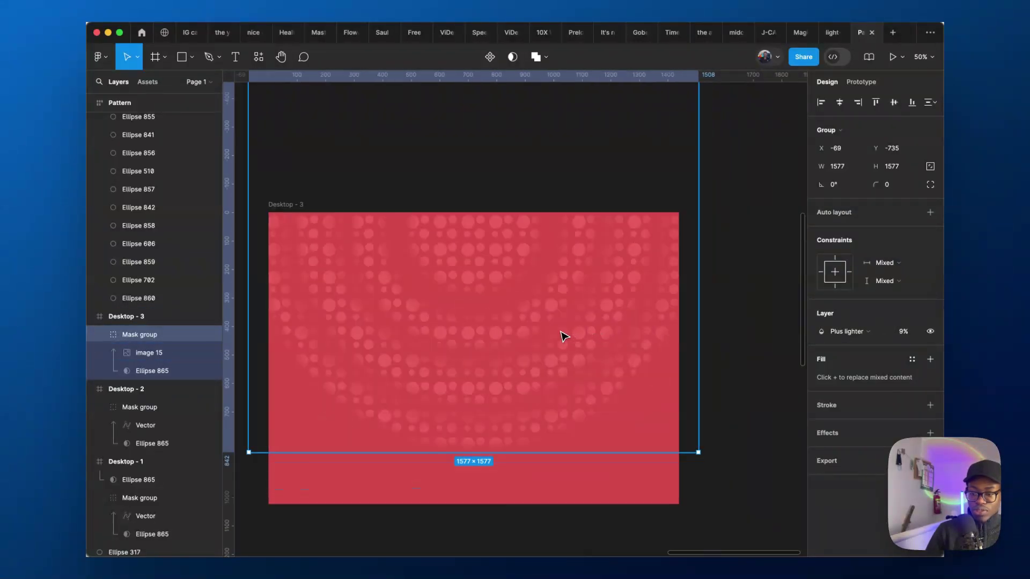
{"action": "left_click_drag", "start_coordinate": [559, 338], "coordinate": [523, 370]}
{"action": "key", "text": "super+z"}
{"action": "key", "text": "super+z"}
{"action": "key", "text": "super+z"}
{"action": "scroll", "coordinate": [515, 359], "scroll_direction": "down", "scroll_amount": 6}
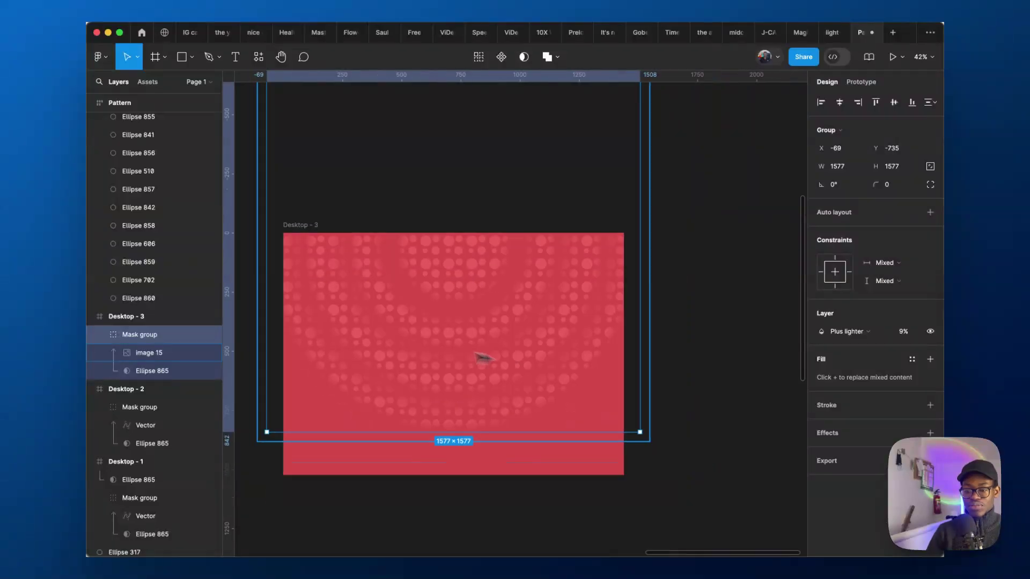
{"action": "left_click", "coordinate": [524, 324]}
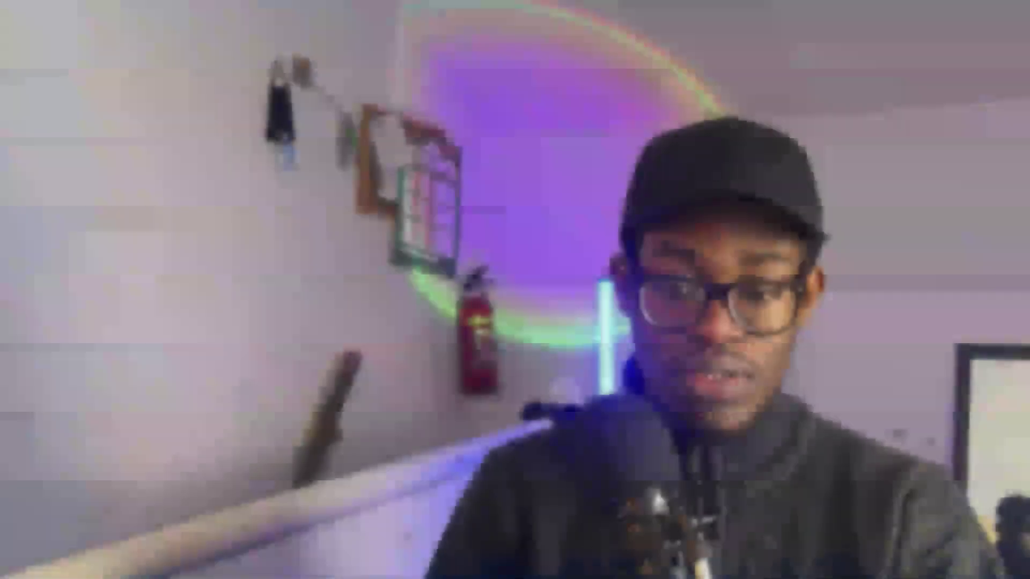